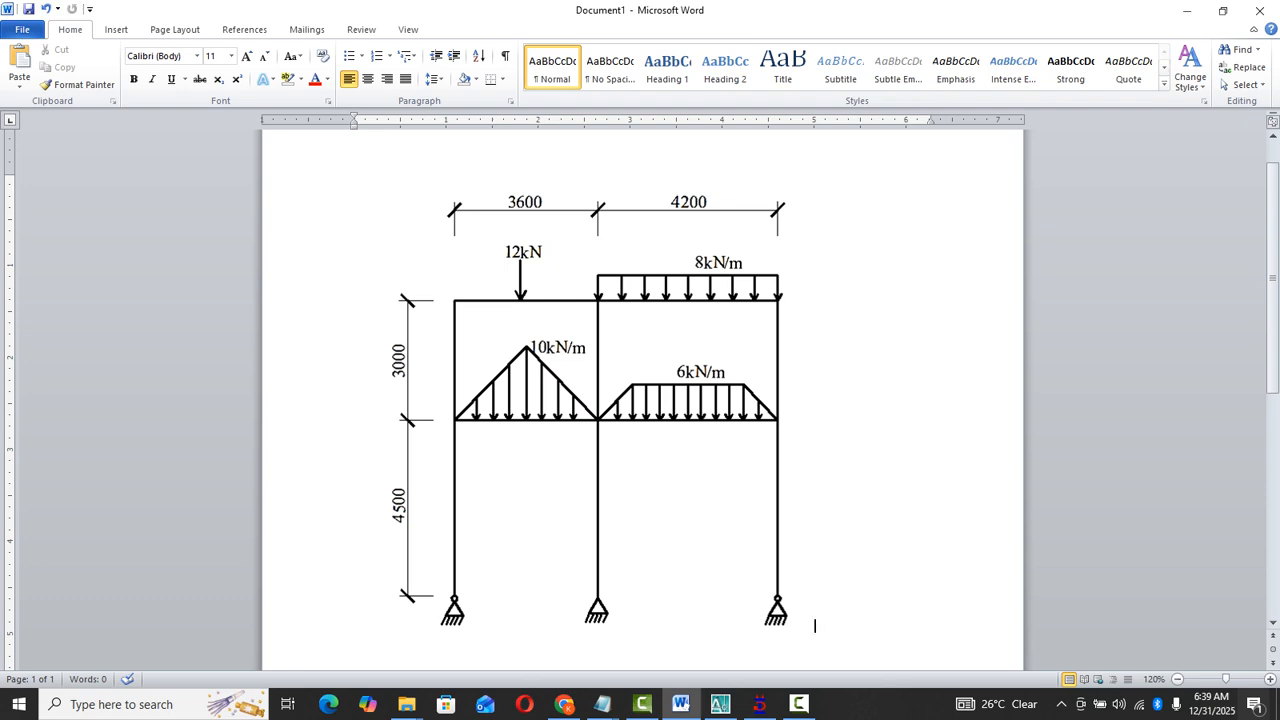
- Leave Word and switch to the File Explorer window showing the Staad training files folder
left_click(1187, 11)
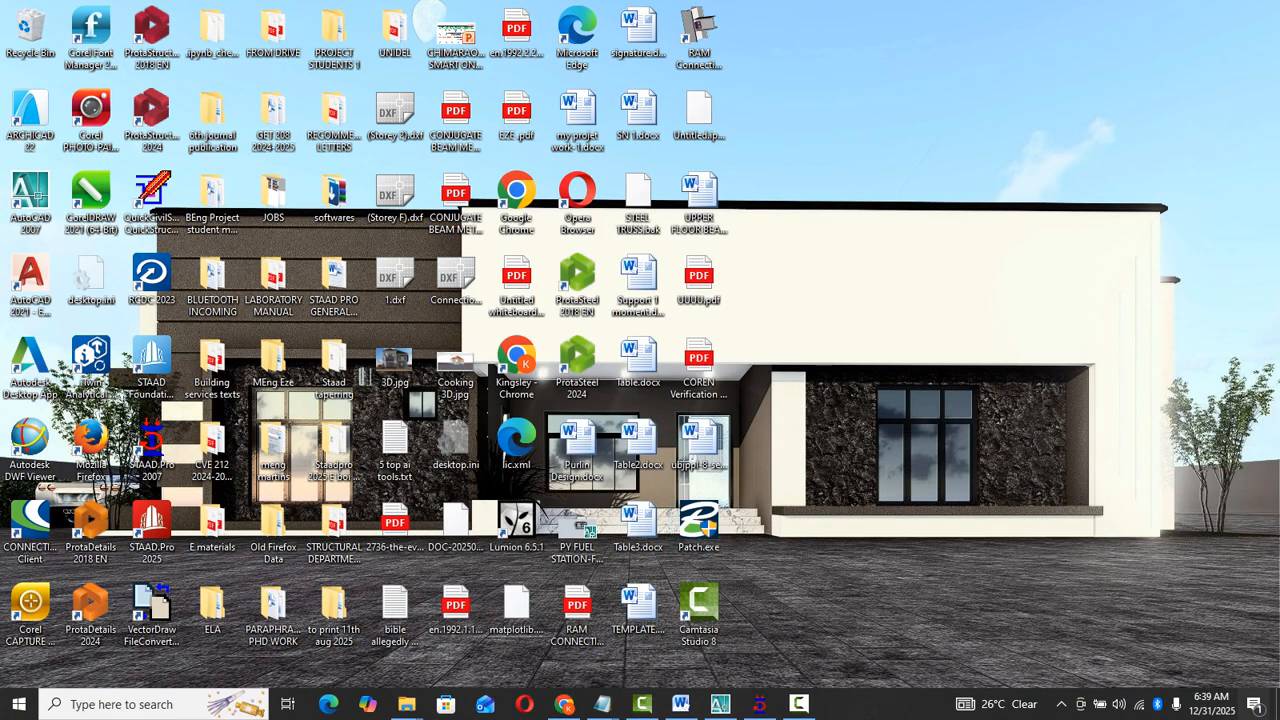
mouse_move(406, 704)
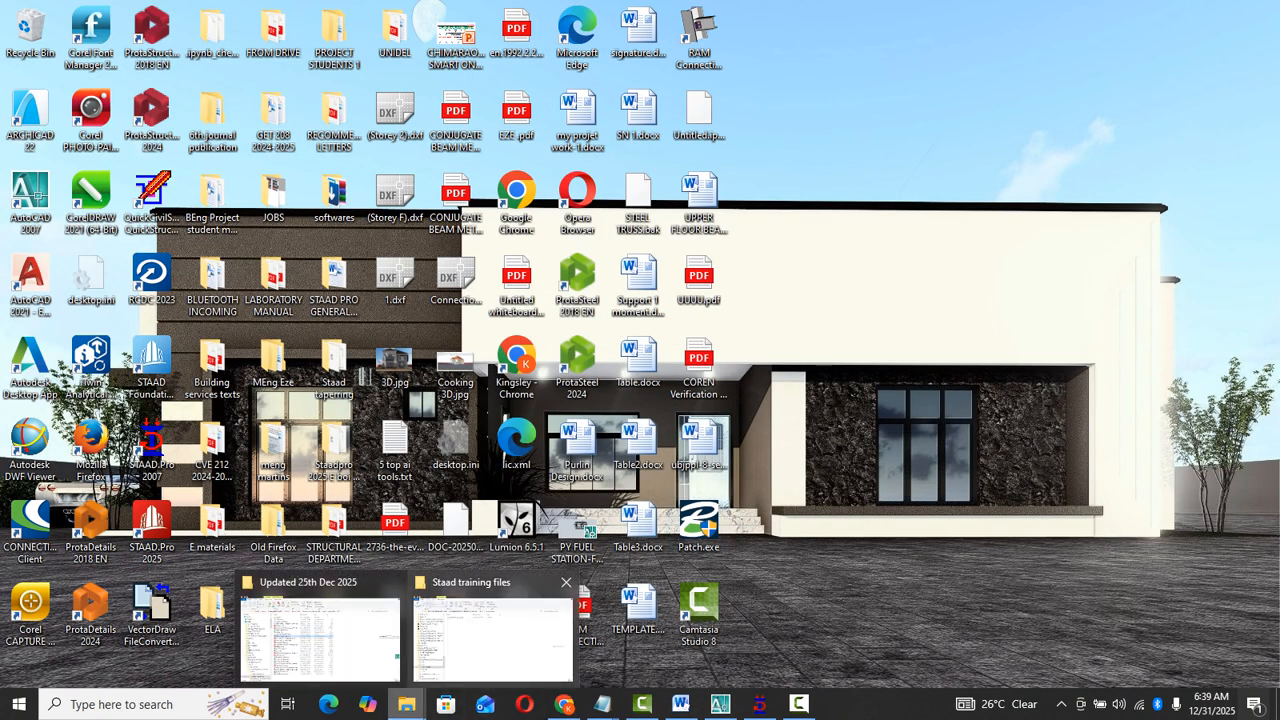
left_click(493, 635)
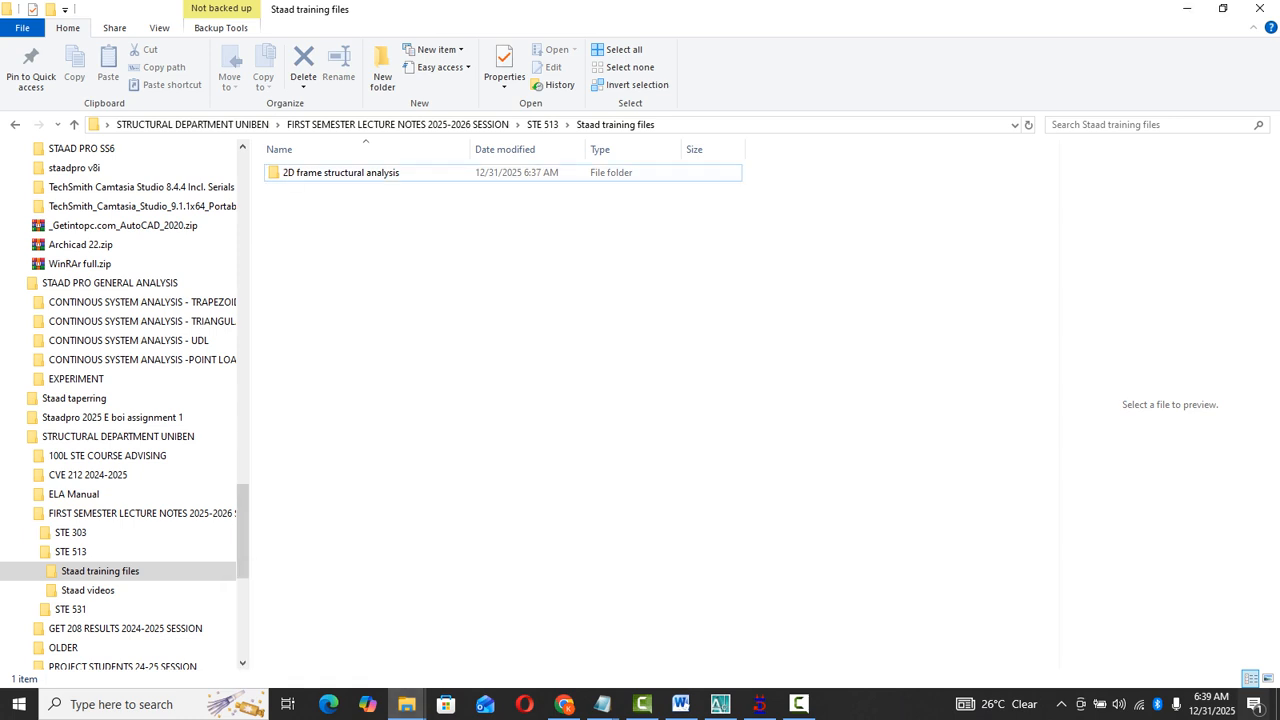
left_click(799, 704)
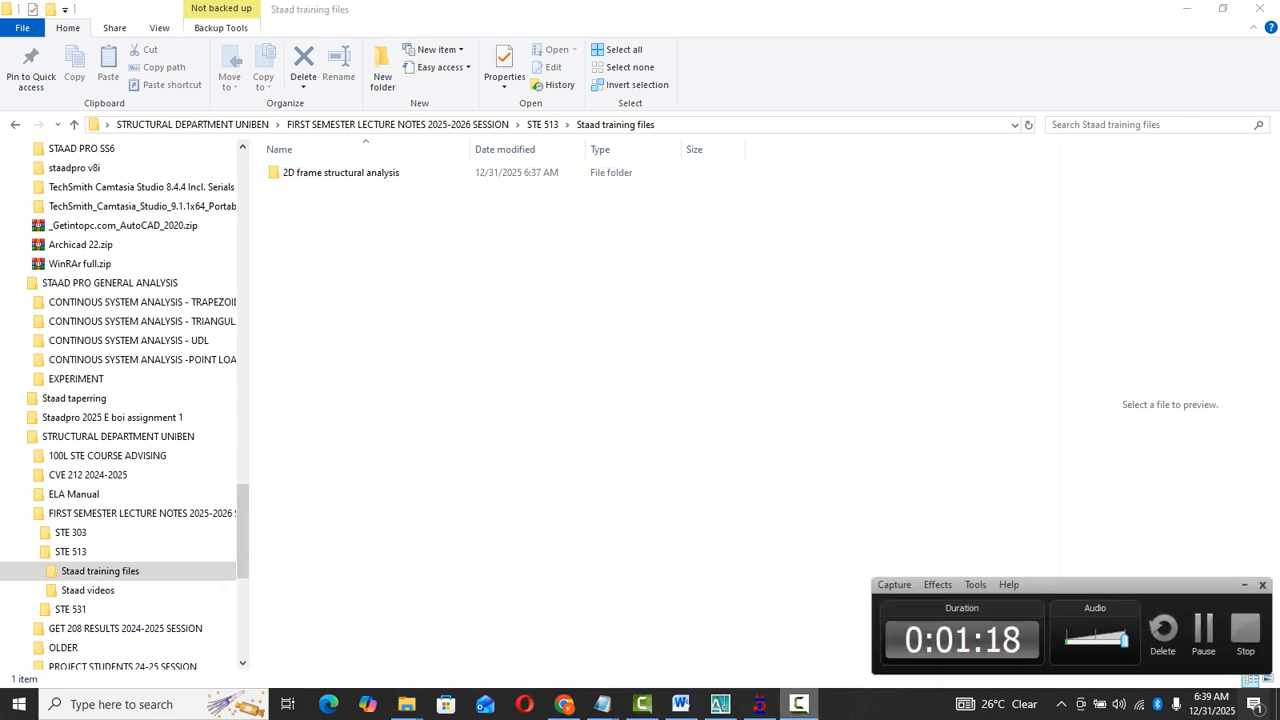
left_click(1203, 631)
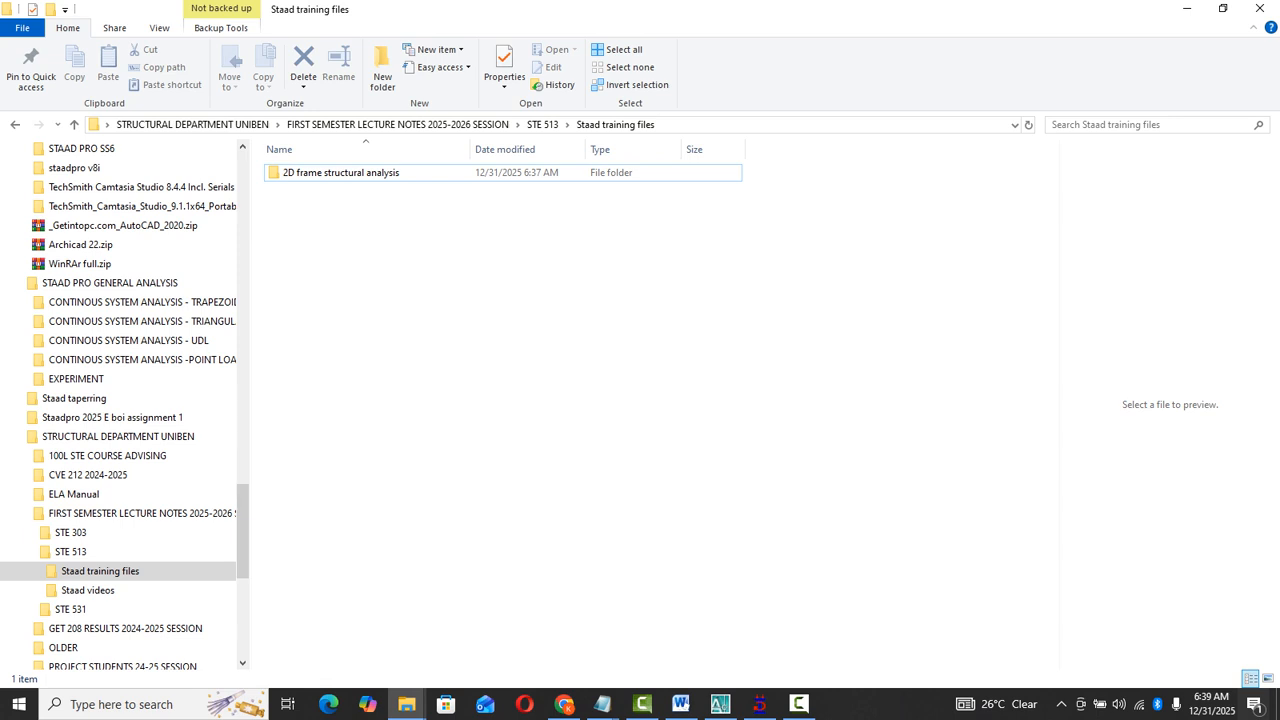
- Create a folder named "student 2D frame structural analysis 2" in Staad training files and minimize File Explorer
right_click(335, 238)
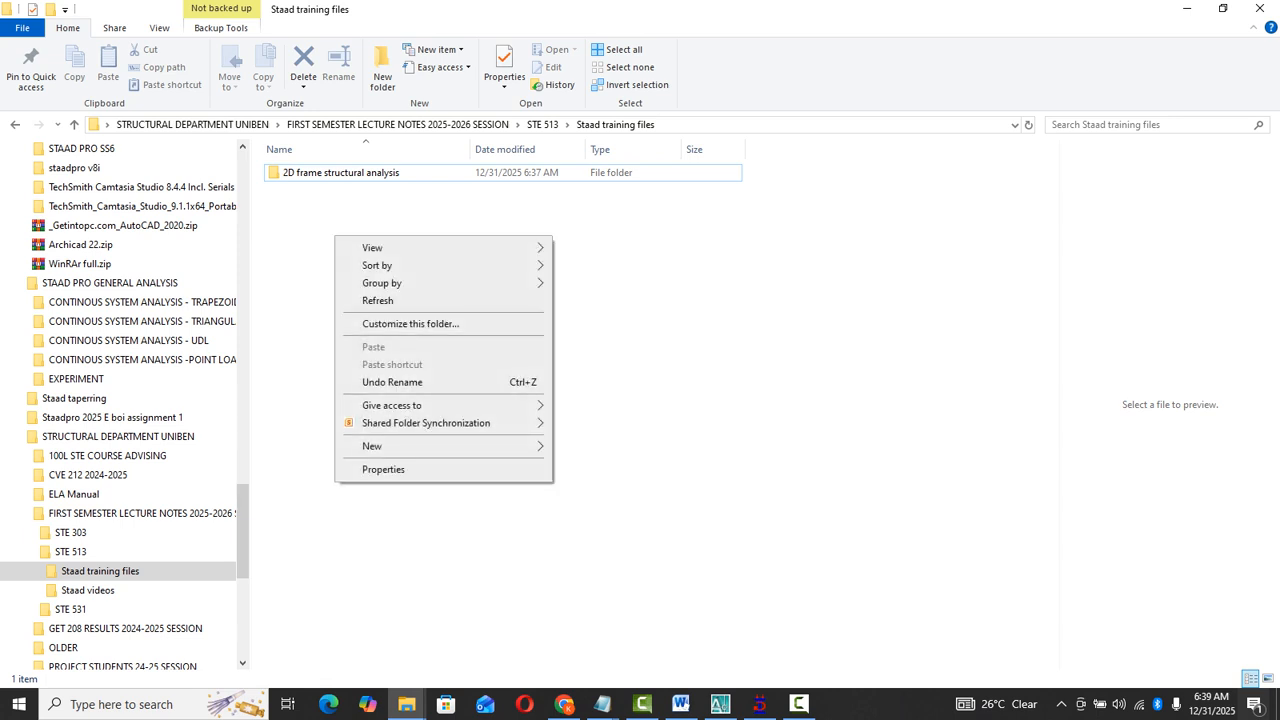
mouse_move(380, 446)
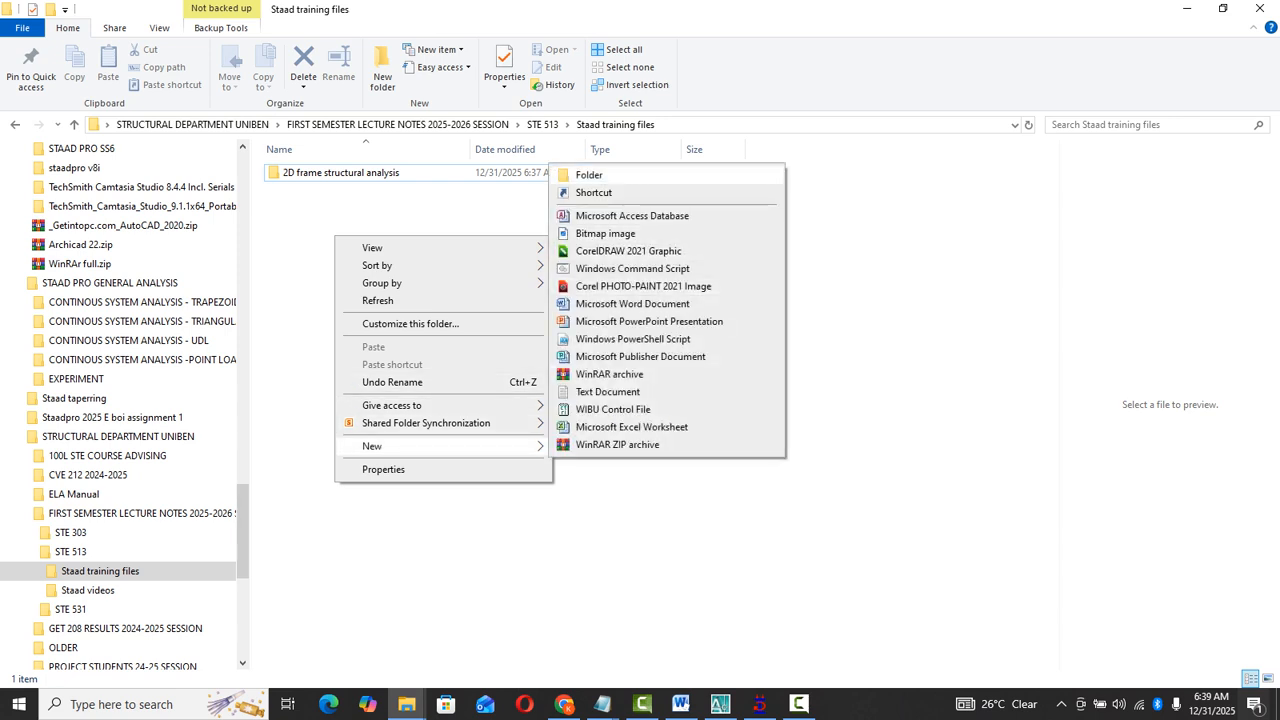
left_click(589, 174)
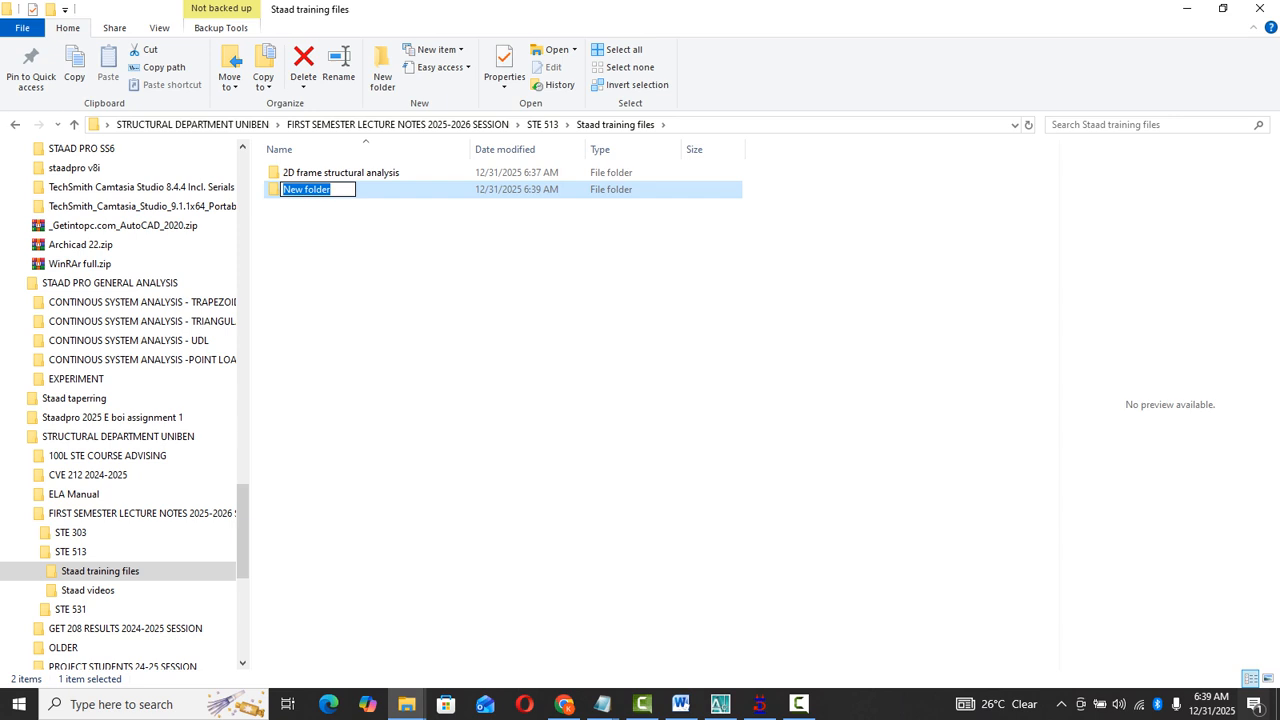
type("2D ")
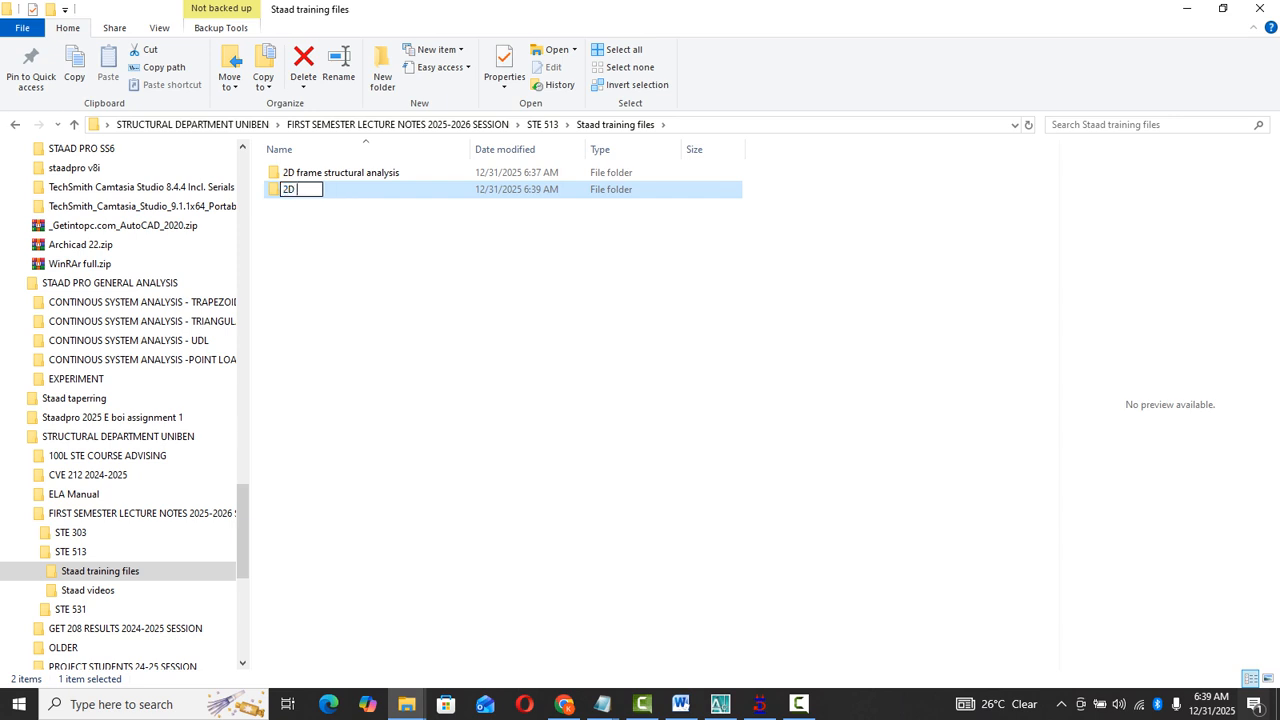
type("frame structura")
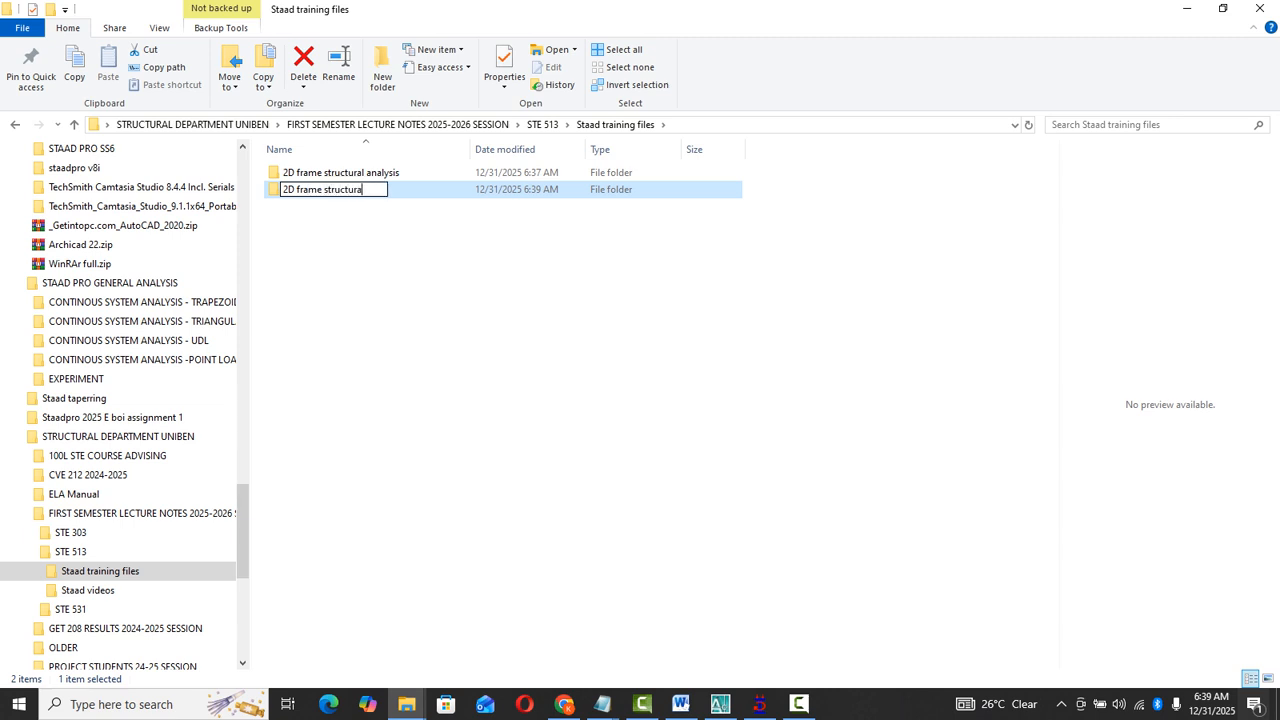
type("l analysis 2")
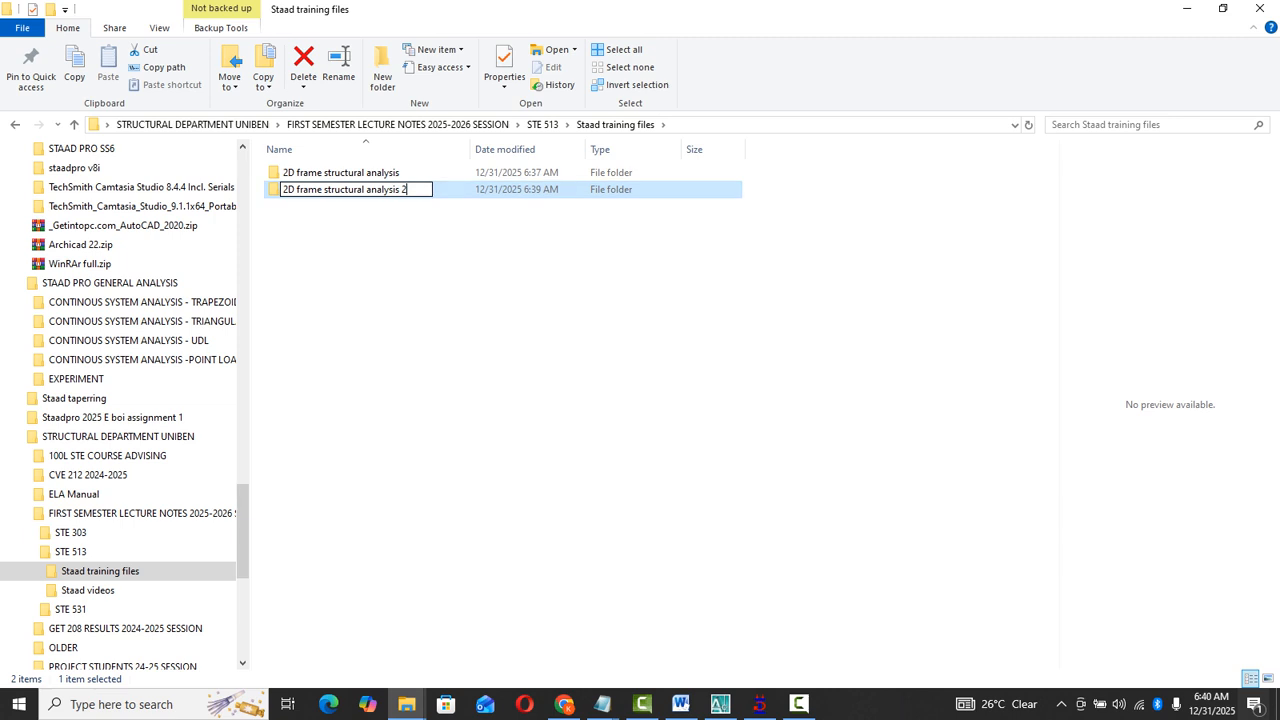
type("studen")
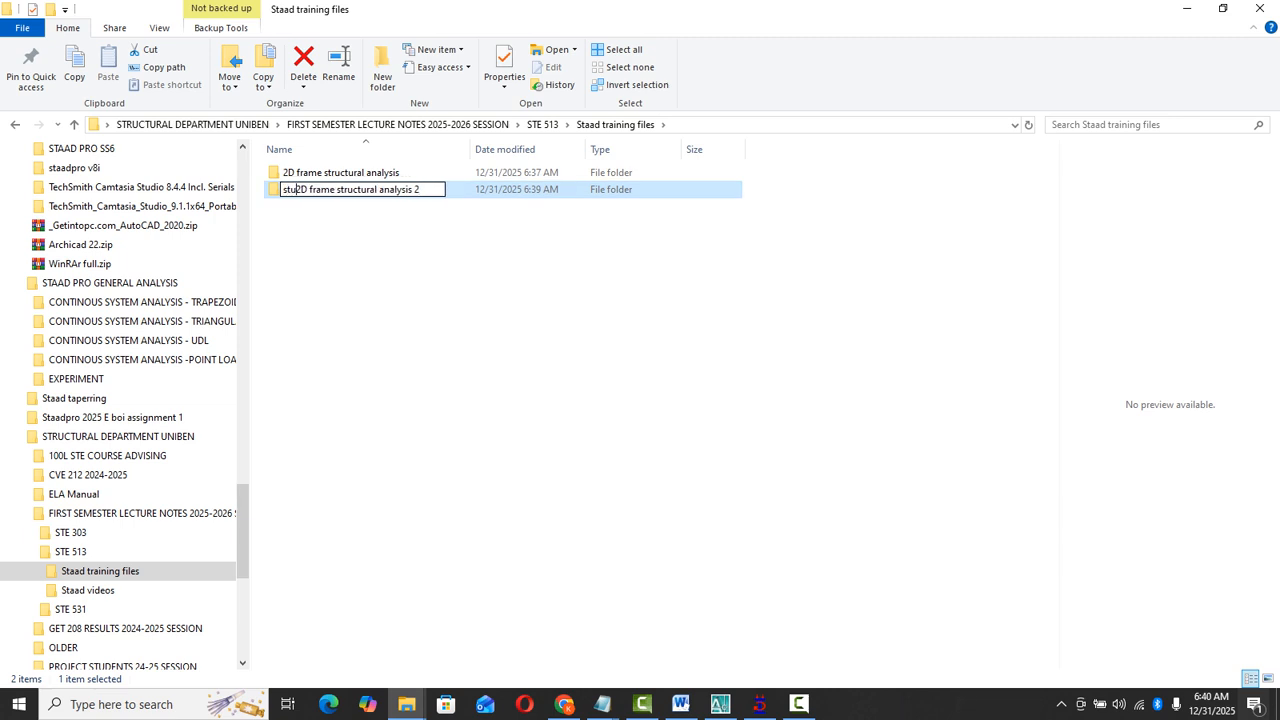
type("t")
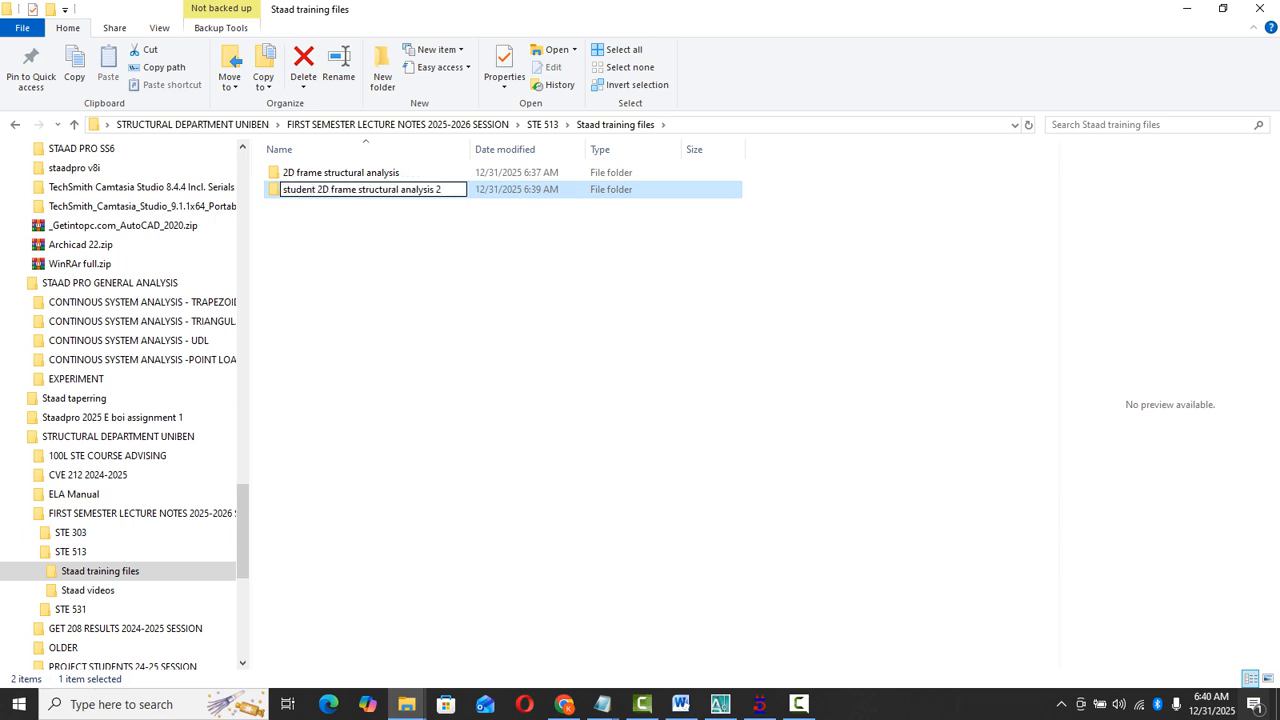
left_click(560, 320)
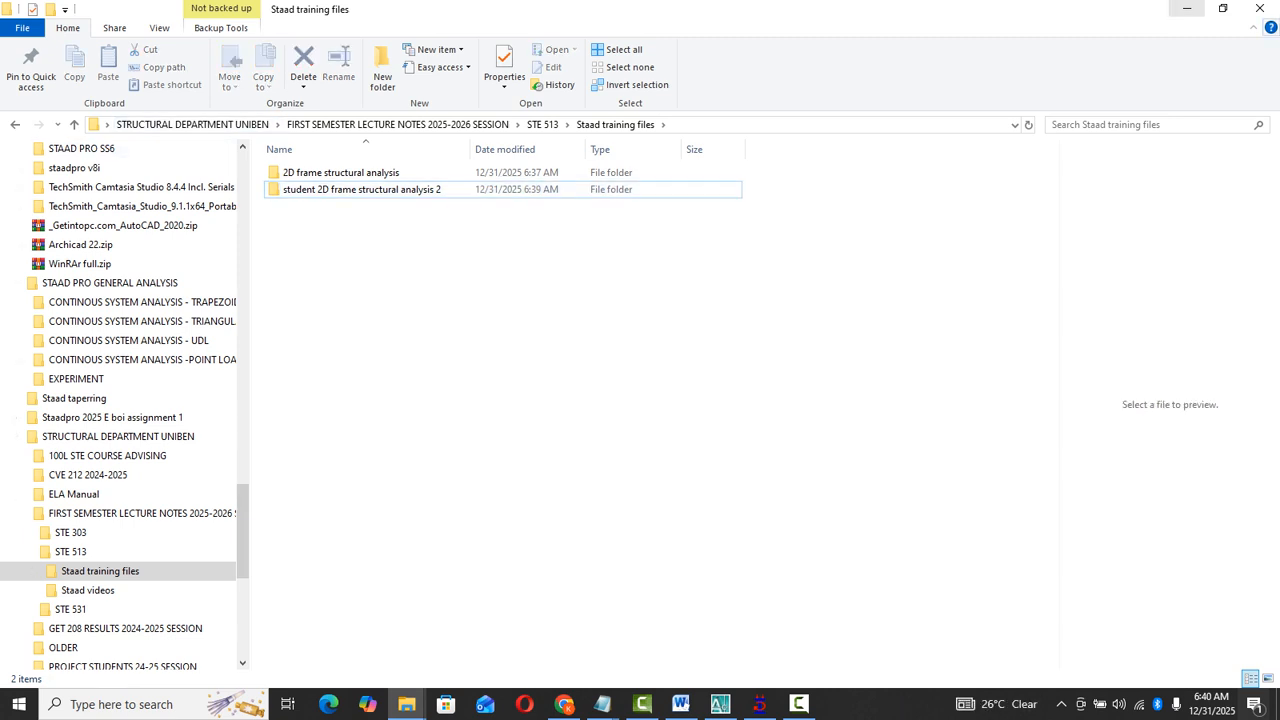
left_click(1187, 9)
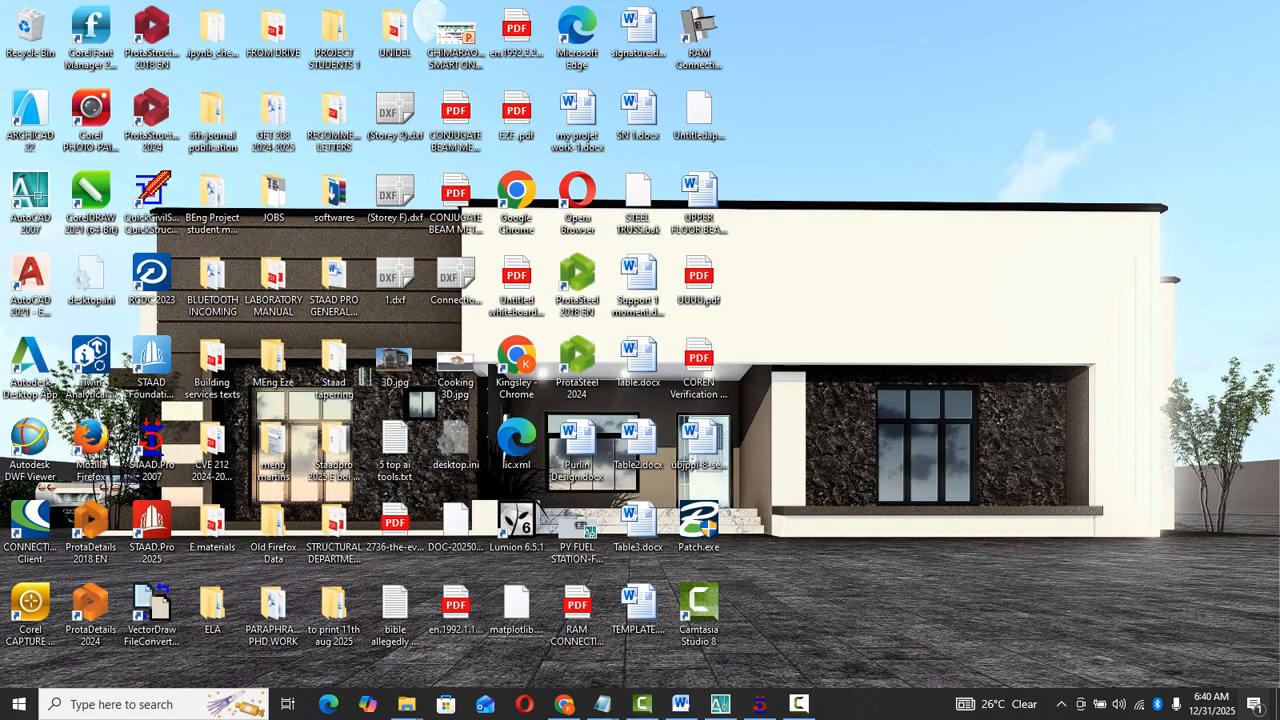
left_click(759, 704)
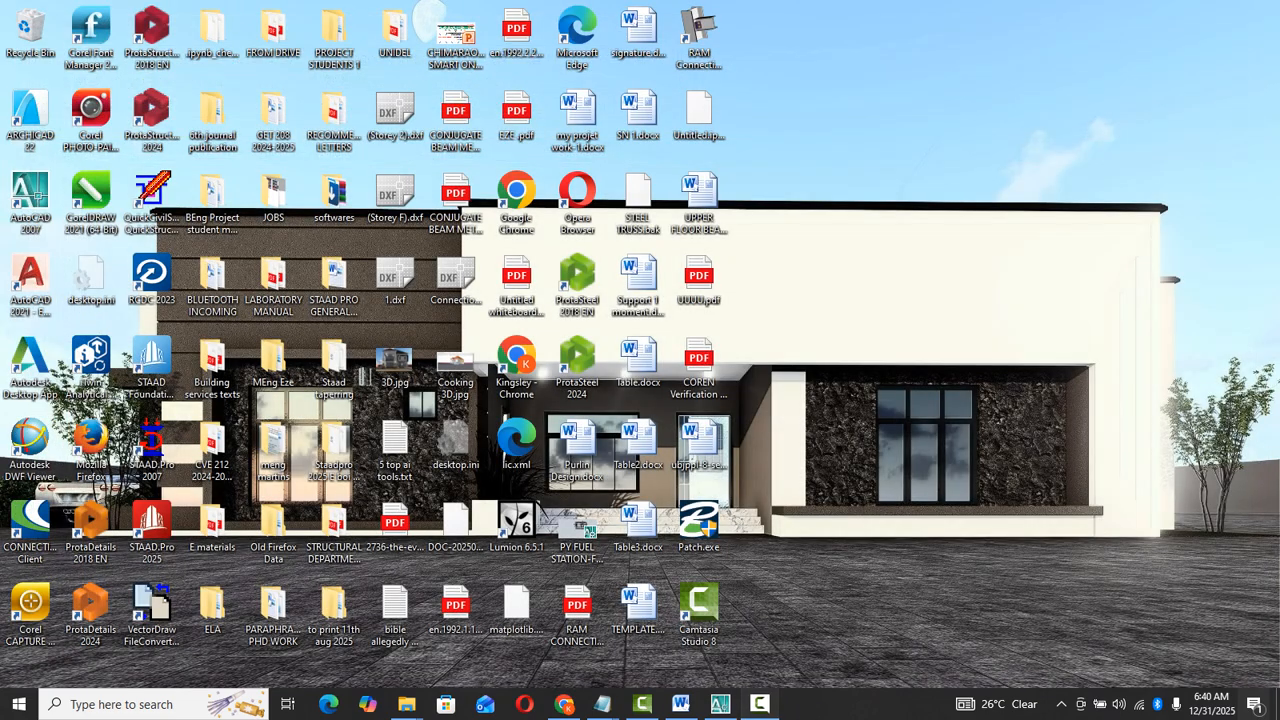
left_click(760, 704)
left_click(760, 704)
left_click(760, 704)
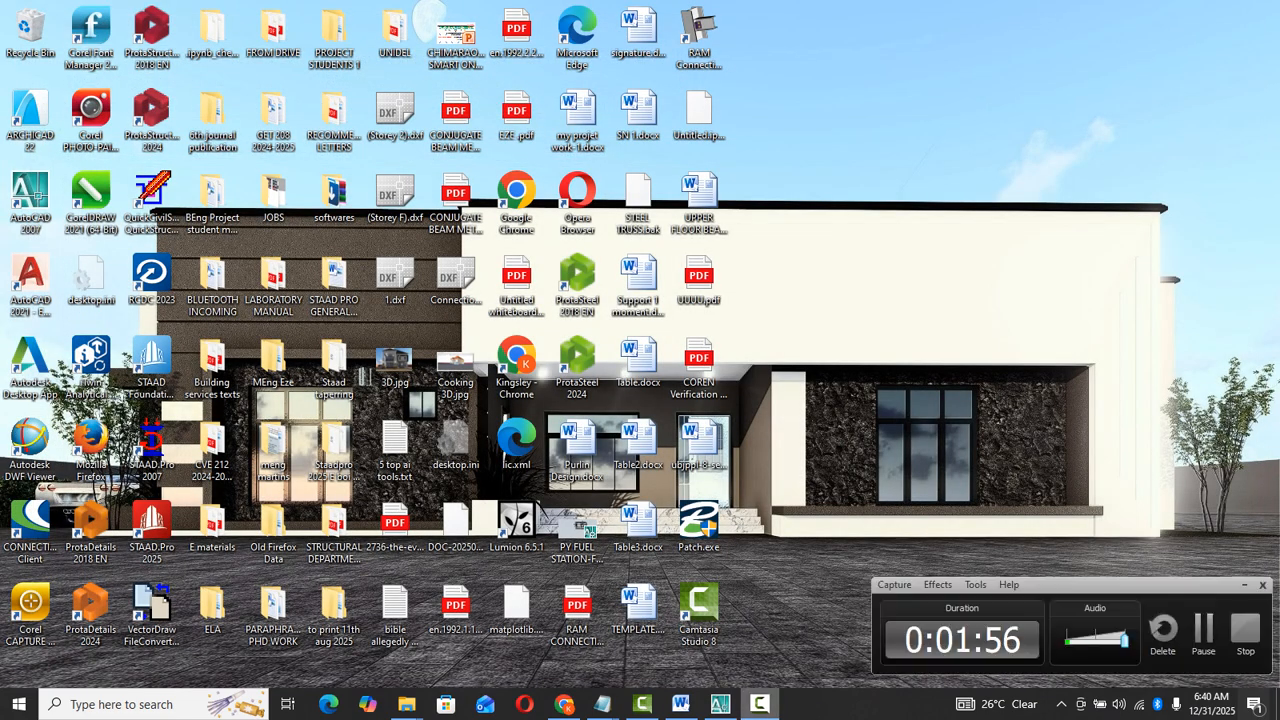
left_click(1244, 626)
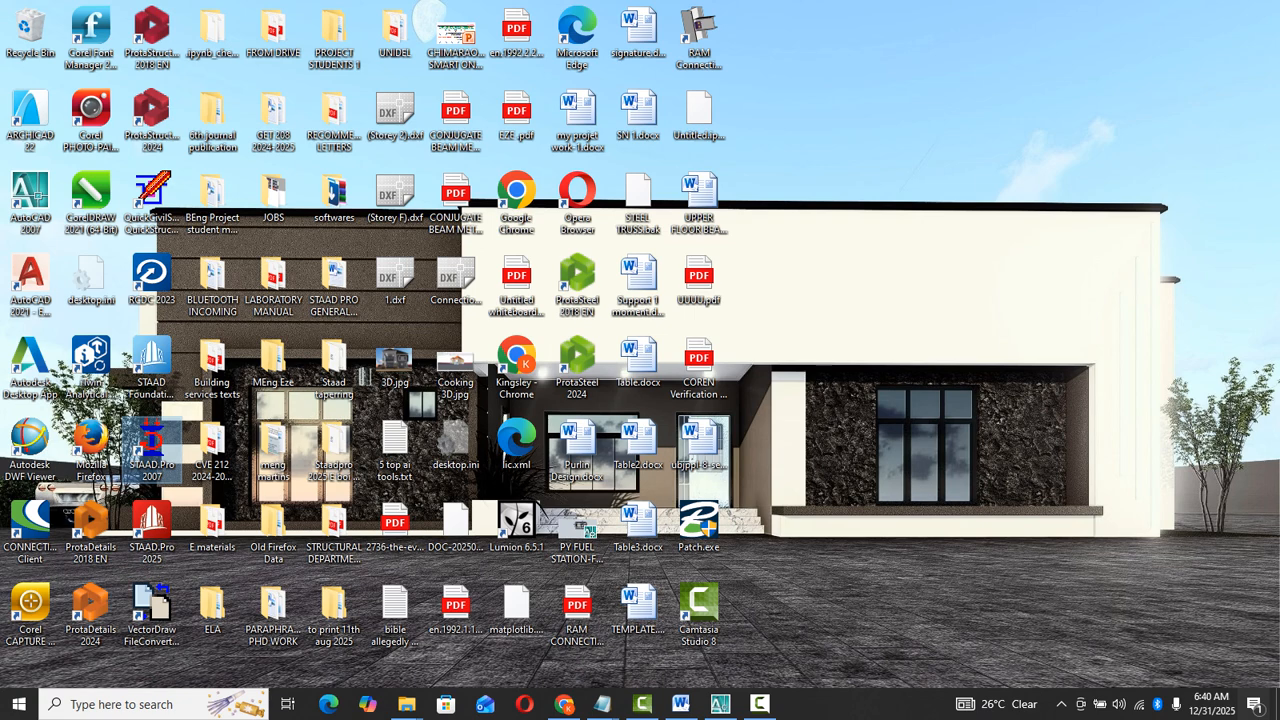
- Launch STAAD.Pro 2007 from the desktop and start a new project
double_click(150, 450)
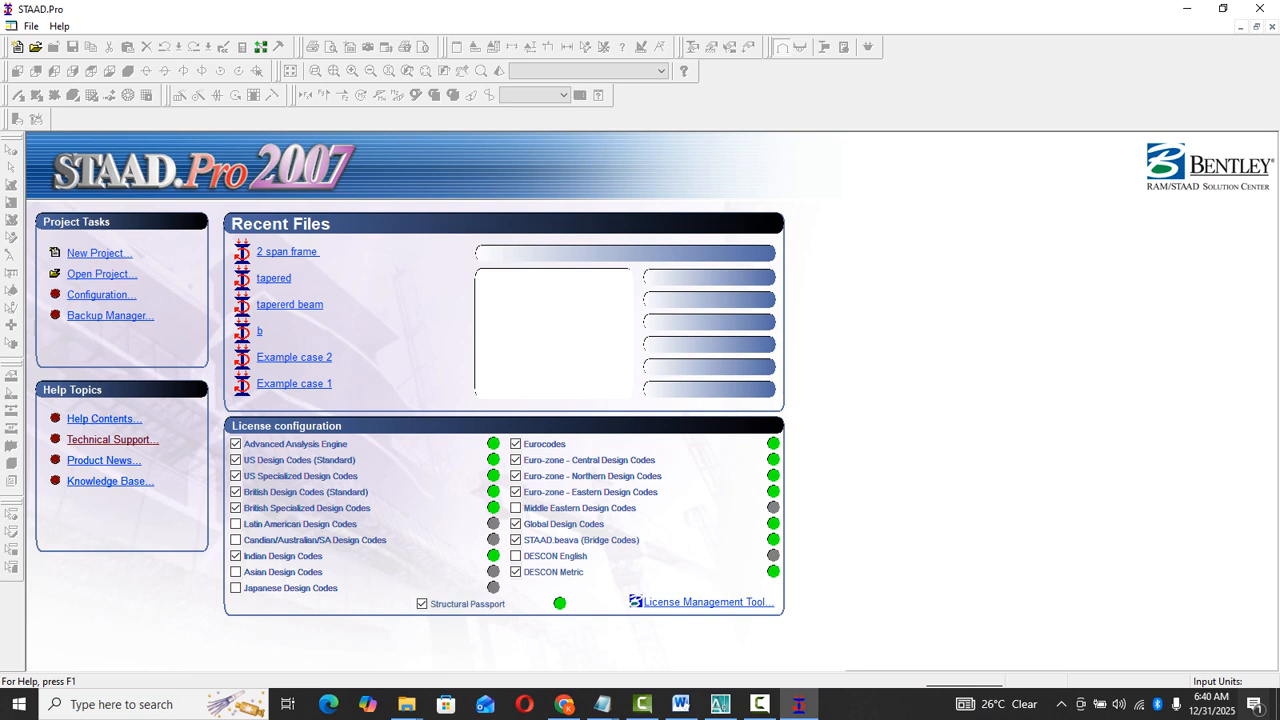
left_click(99, 253)
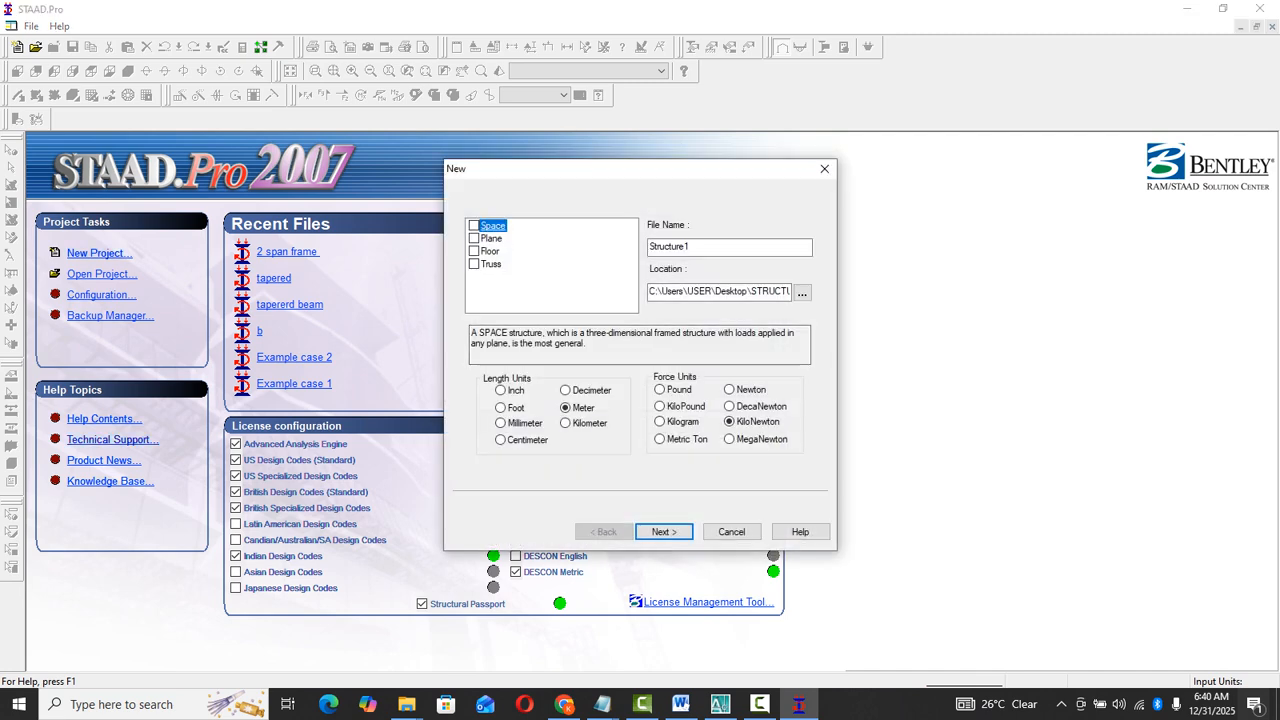
- Go through the Space, Plane and Floor structure types and choose Truss for the new project
key("space")
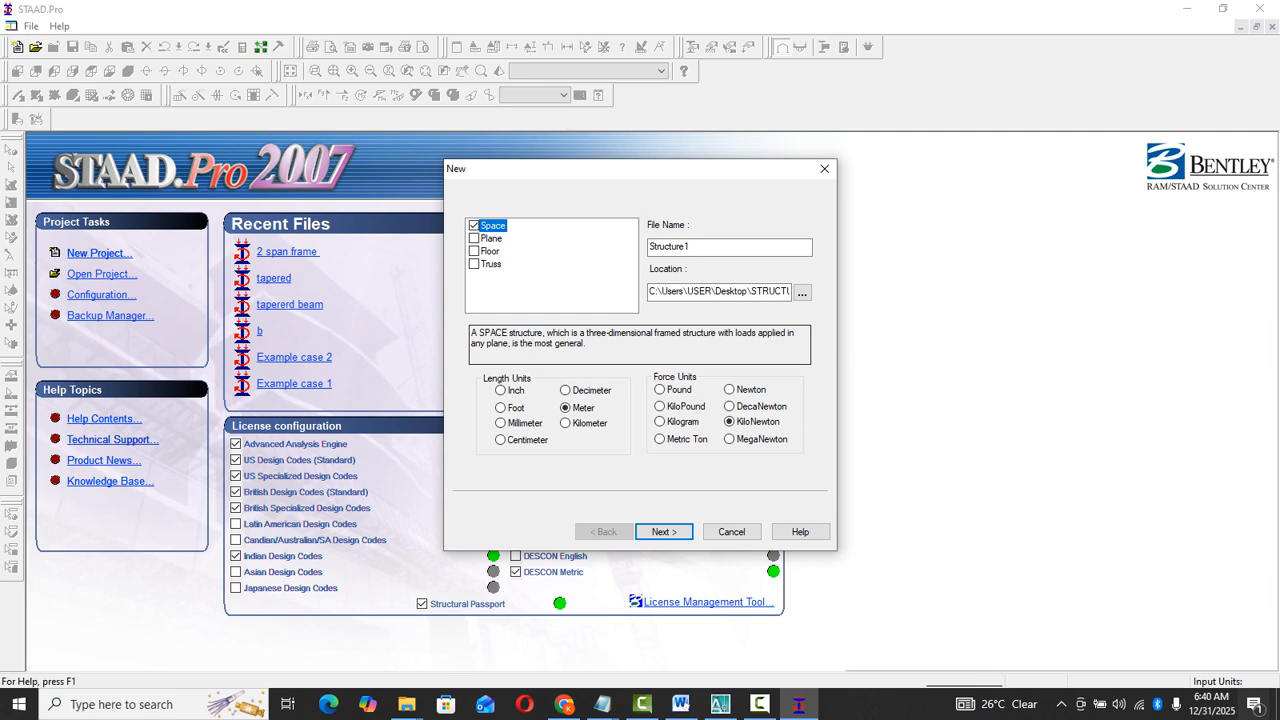
left_click(490, 239)
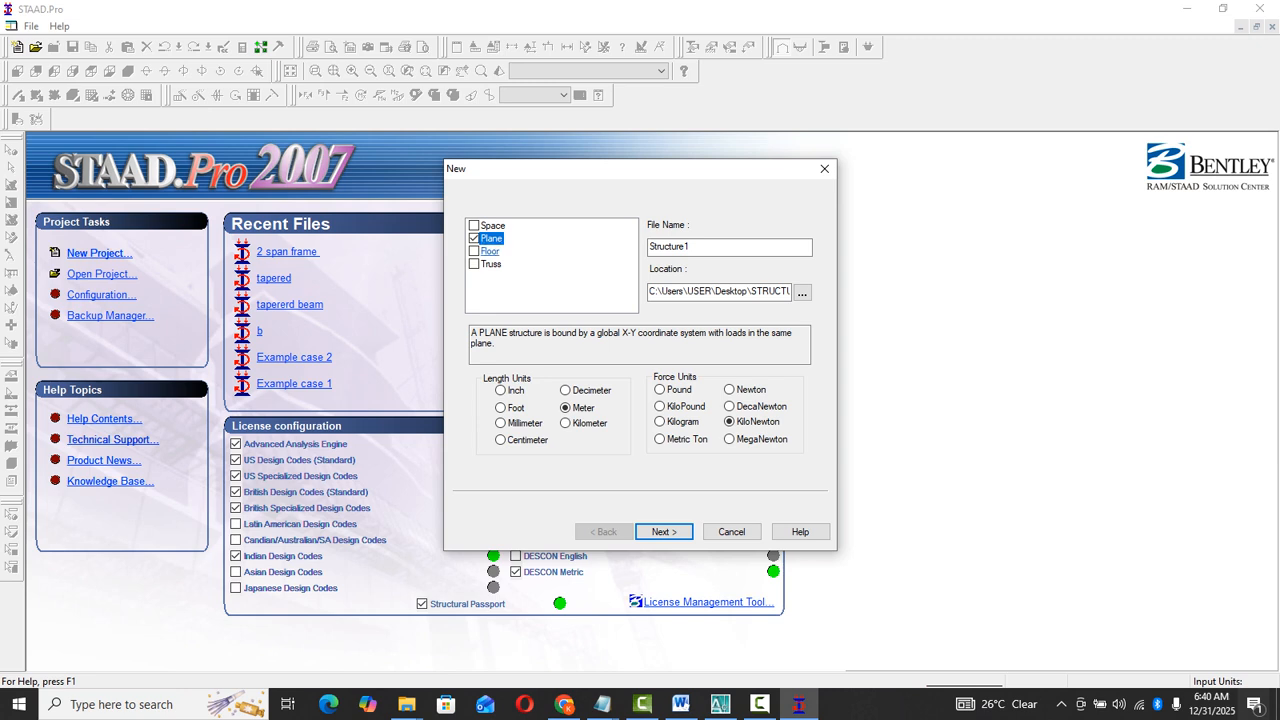
left_click(490, 252)
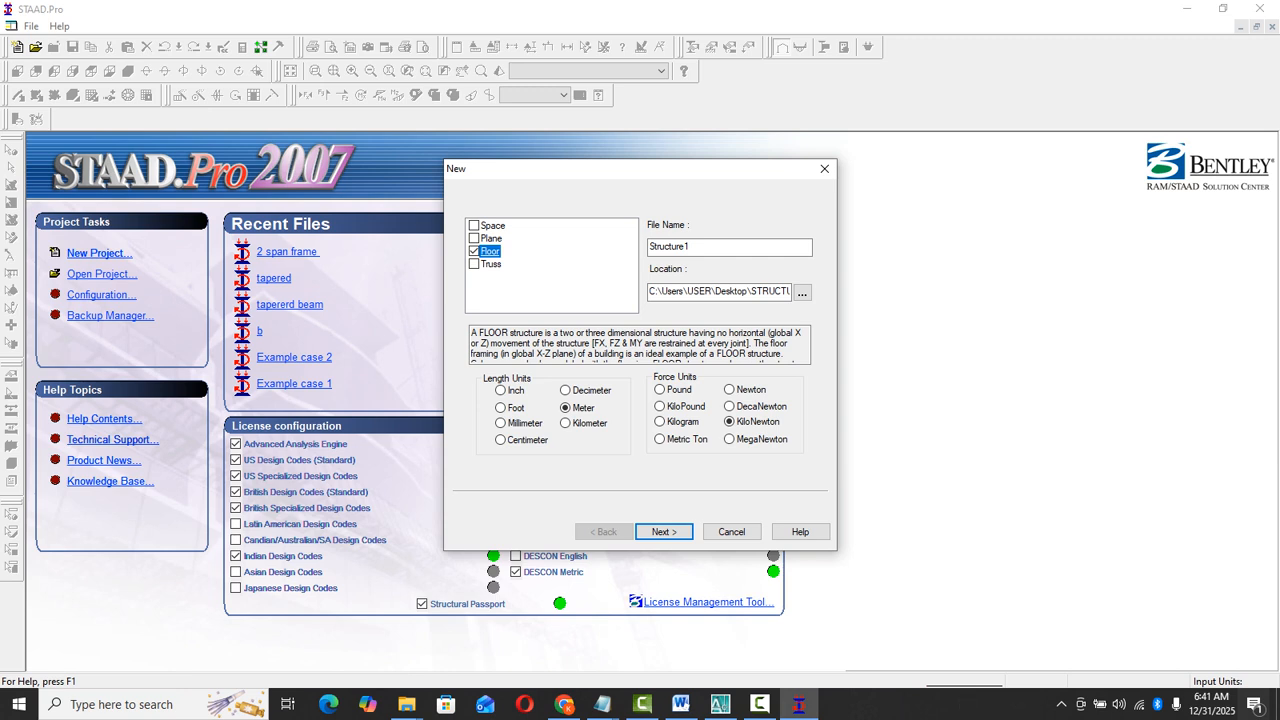
left_click(482, 264)
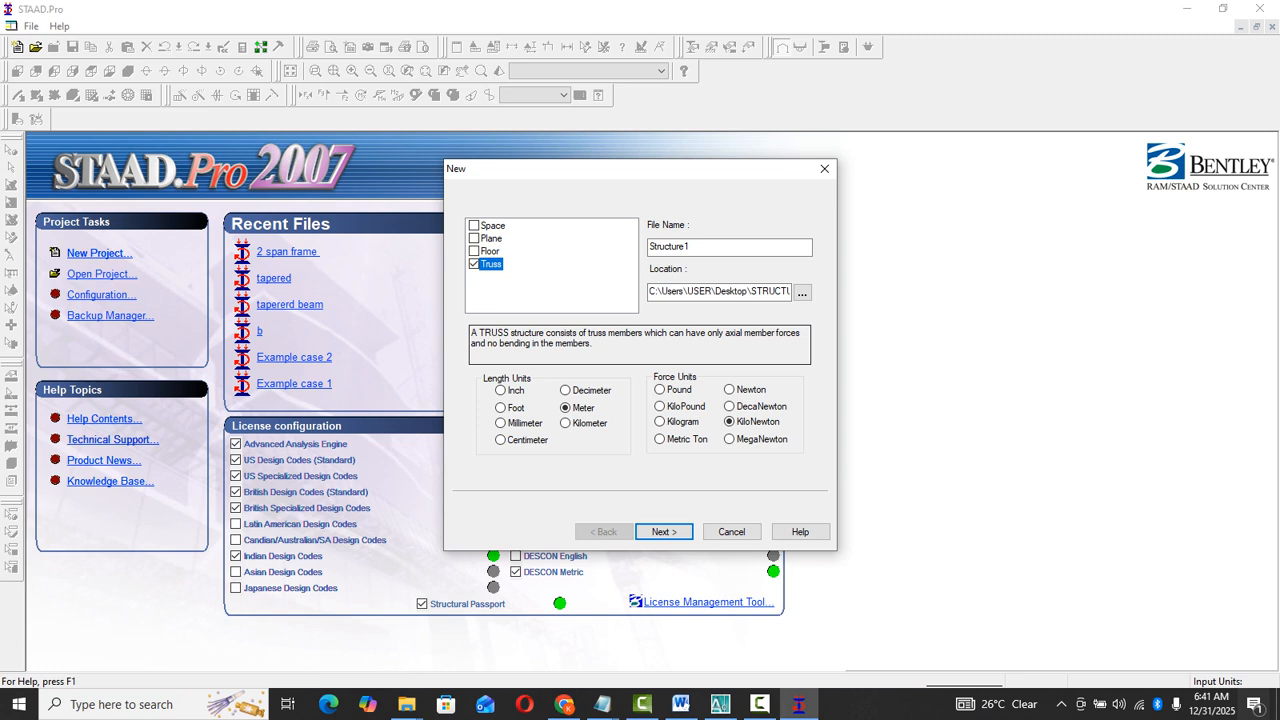
- Name the new project file "Staad Lesson 1"
key("Tab")
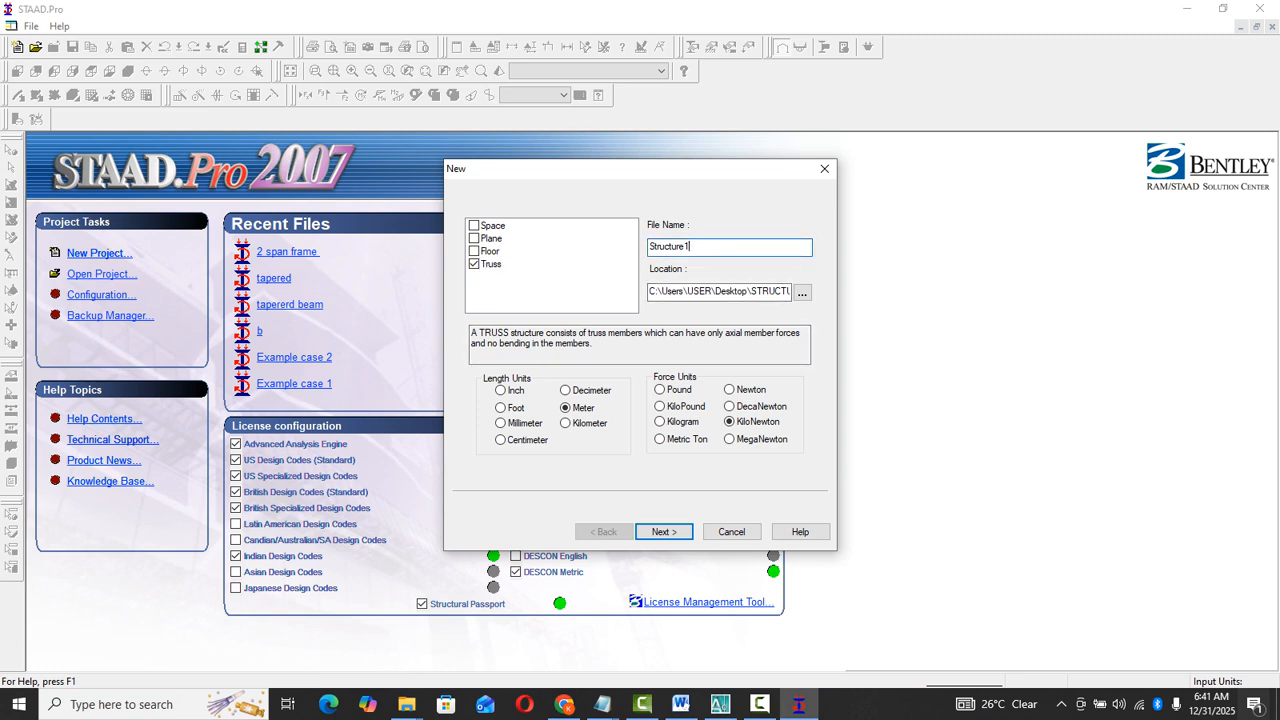
type("Lesson 1")
key("Home")
type("Staad")
- Set the project's save location to the "student 2D frame structural analysis 2" folder
left_click(802, 293)
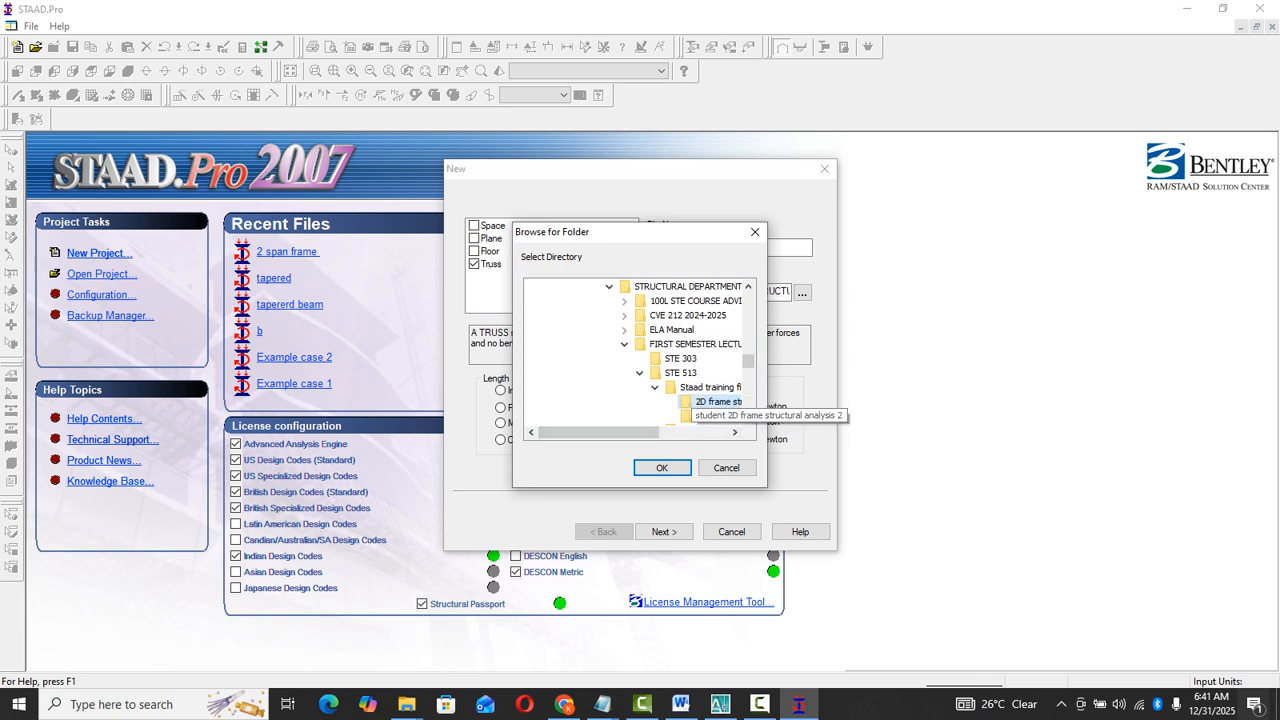
left_click(716, 416)
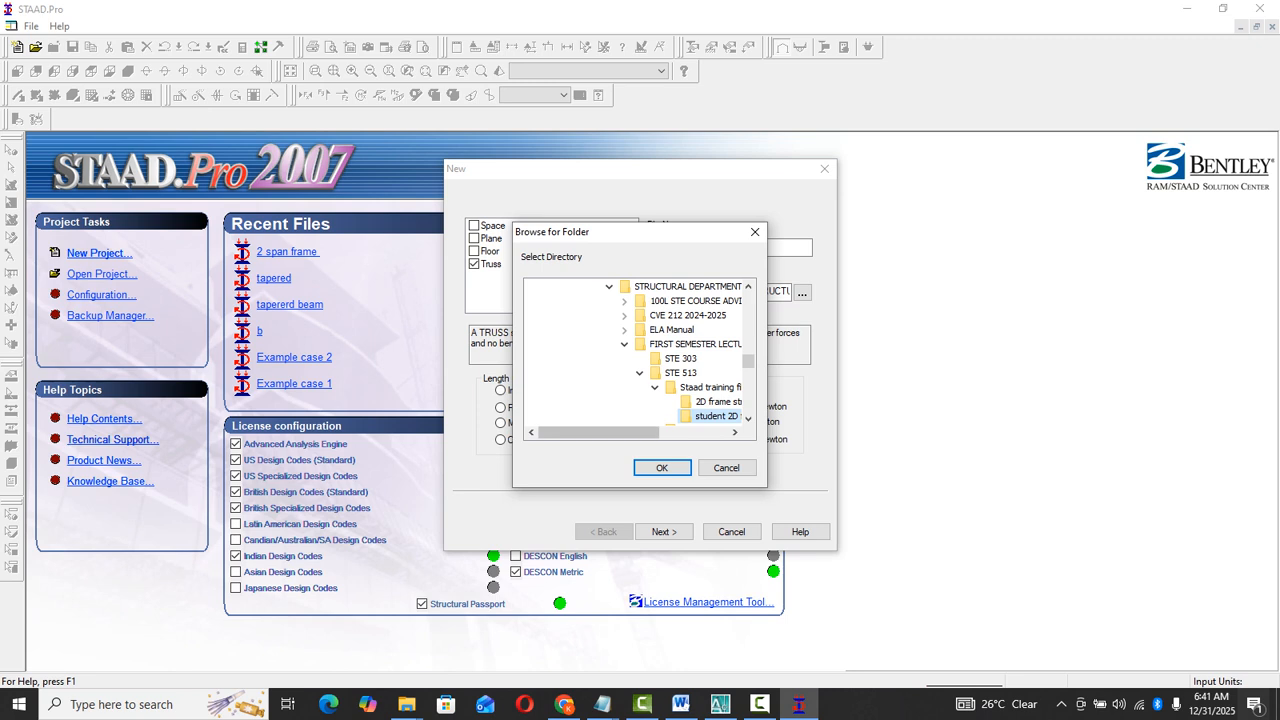
scroll(690, 400, "down", 1)
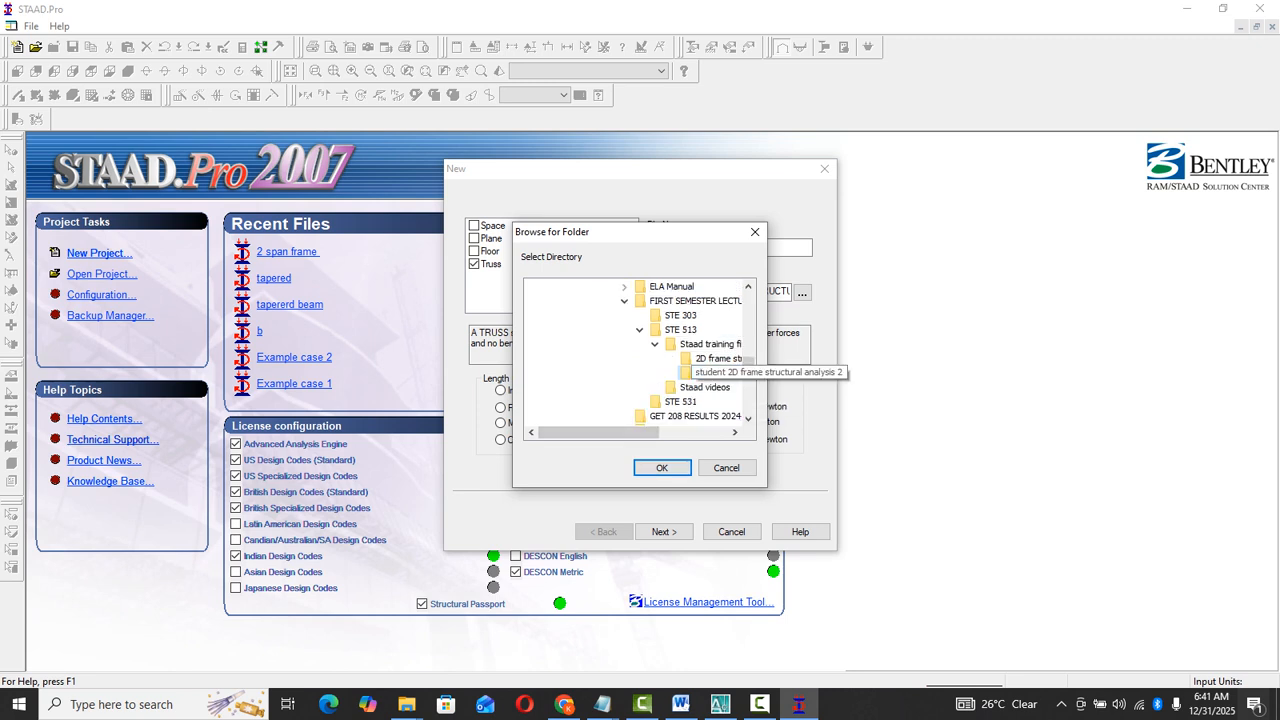
left_click(661, 467)
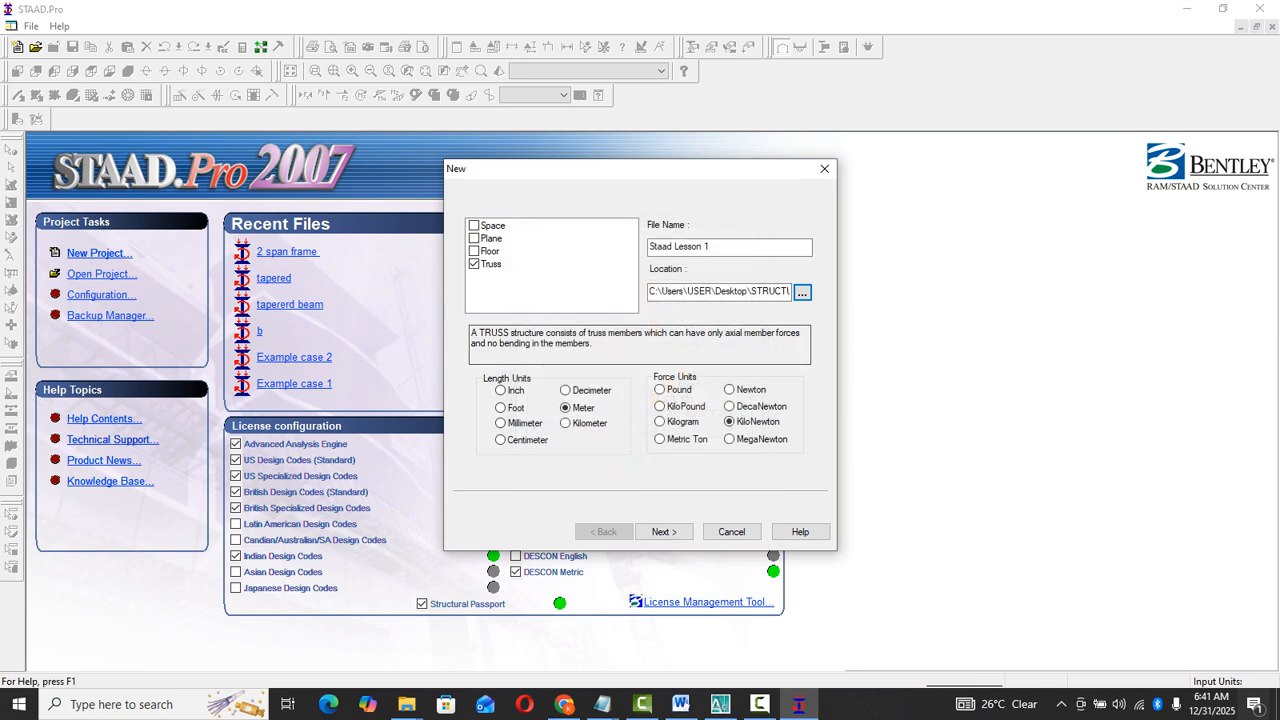
- Create the project with Meter and KiloNewton units, starting with Add Beam
left_click(566, 391)
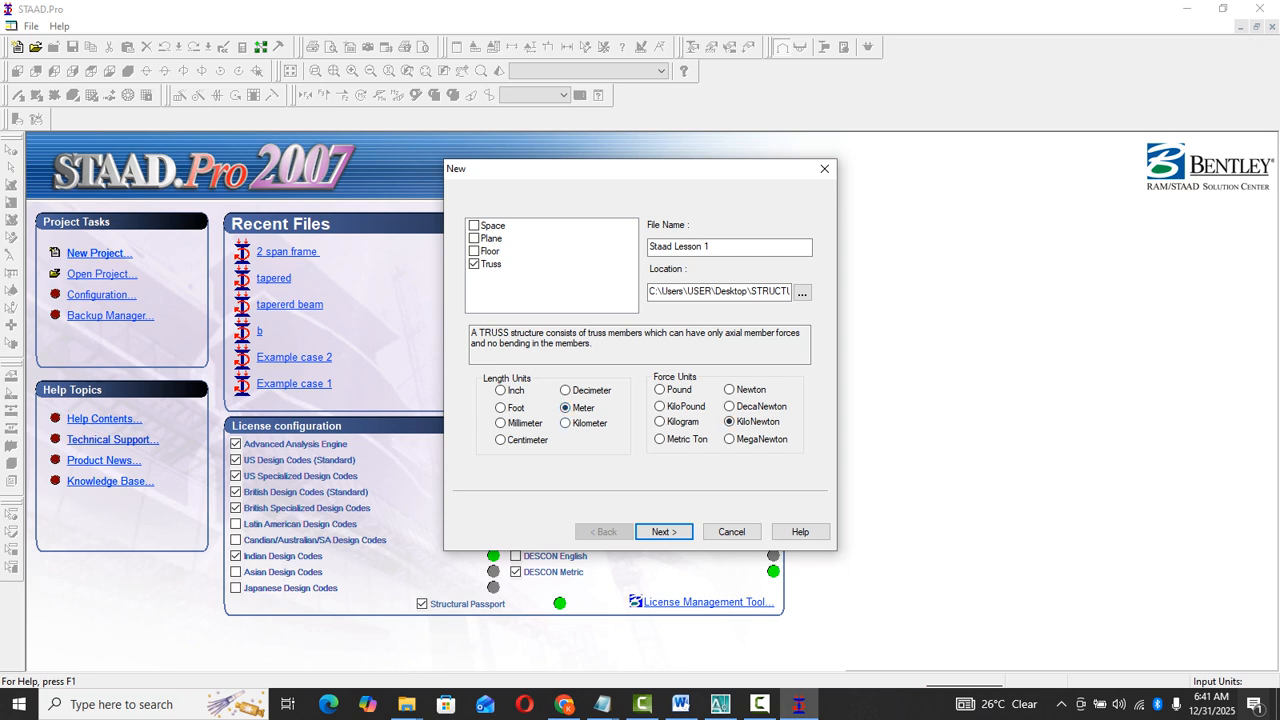
key("Return")
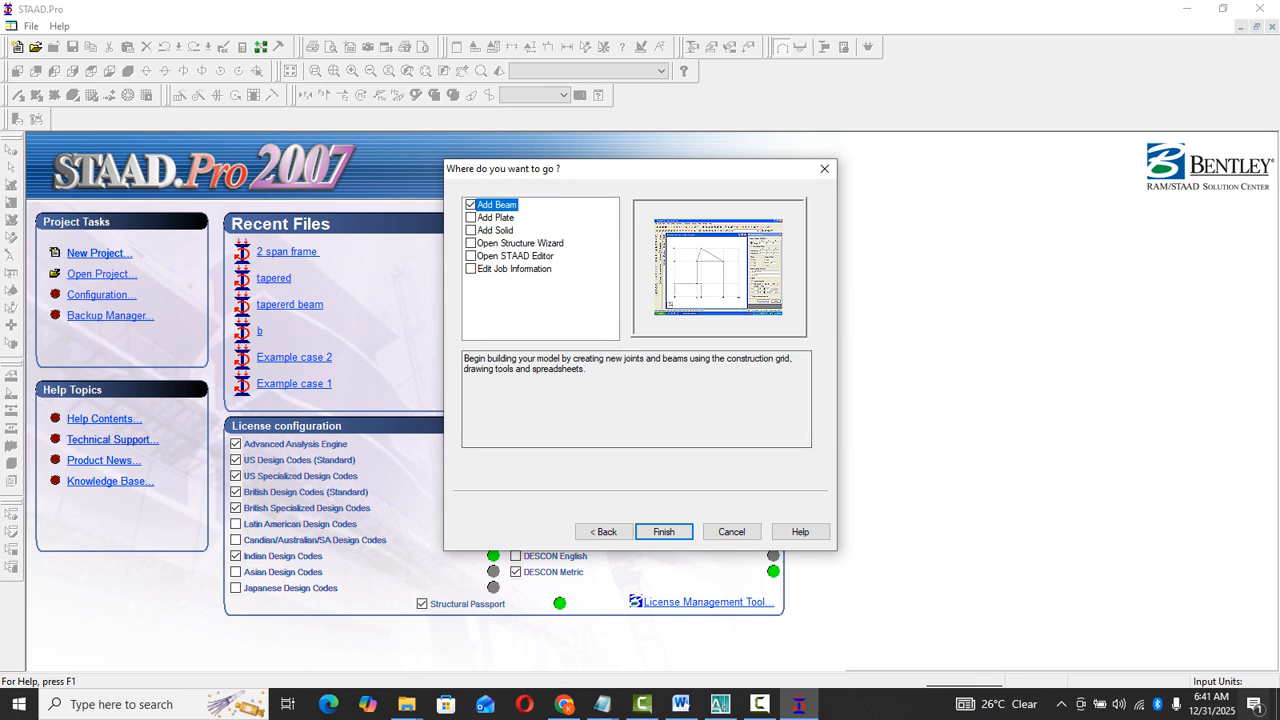
key("Return")
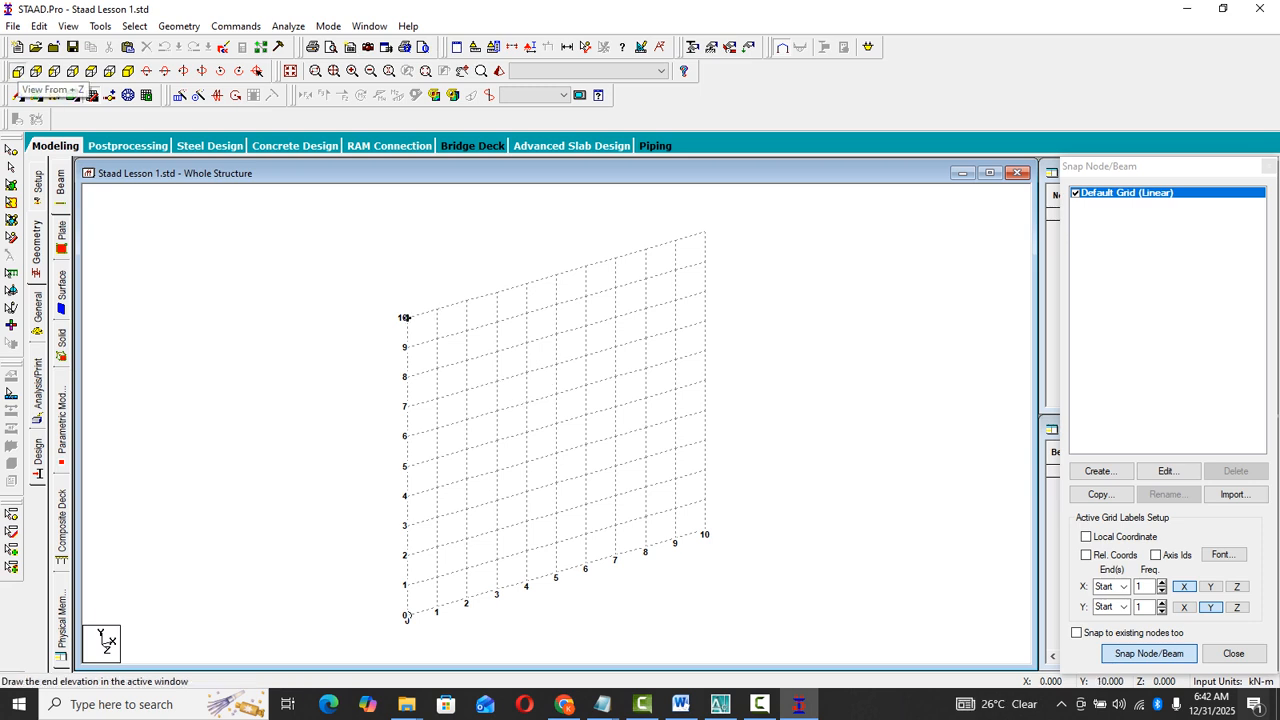
- View the model from +Z and open the Default Grid (Linear) for editing
left_click(18, 71)
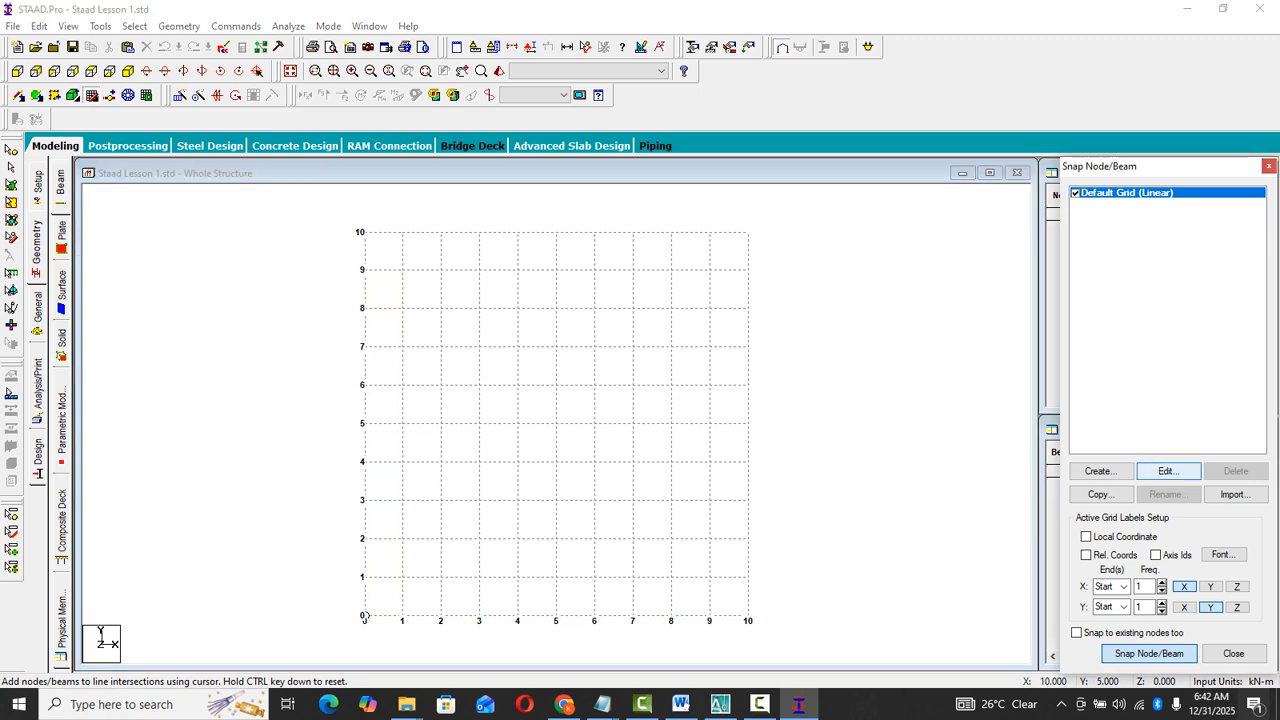
left_click(1167, 471)
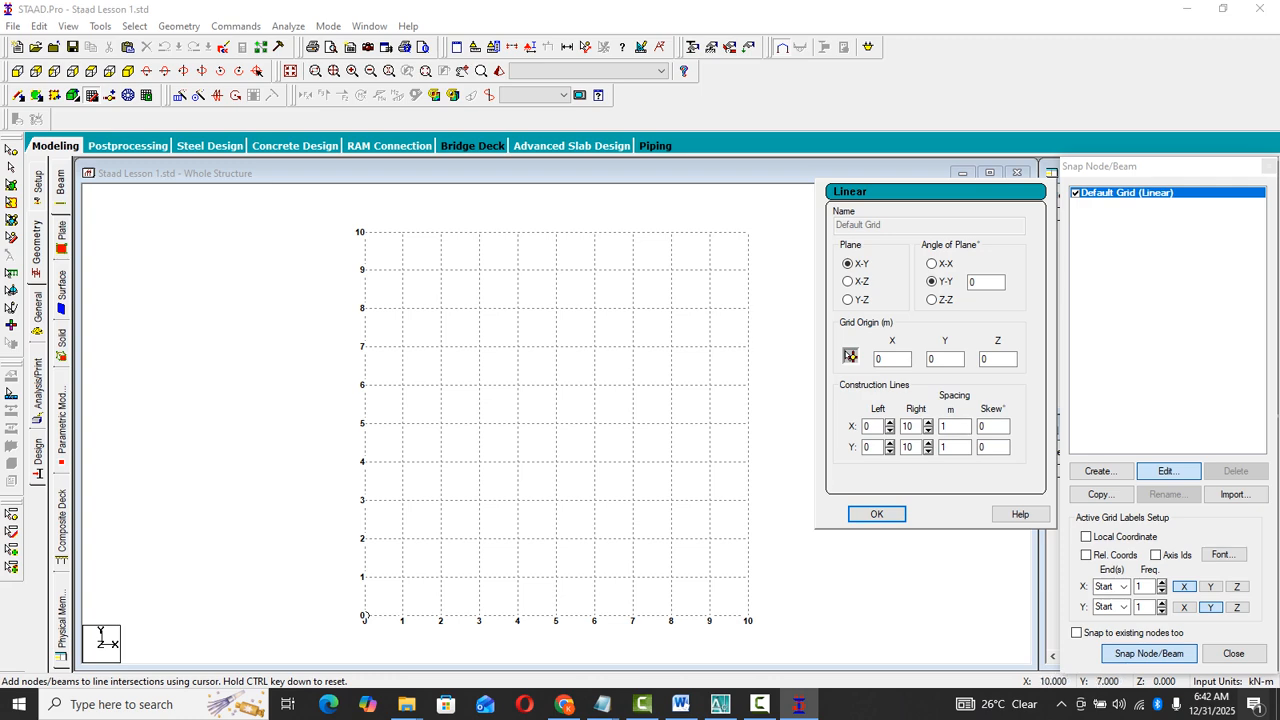
left_click(928, 430)
- Consult the frame drawing in Word and AutoCAD, and set the grid's construction lines to 2 in X and 1 in Y in STAAD.Pro
left_click(681, 704)
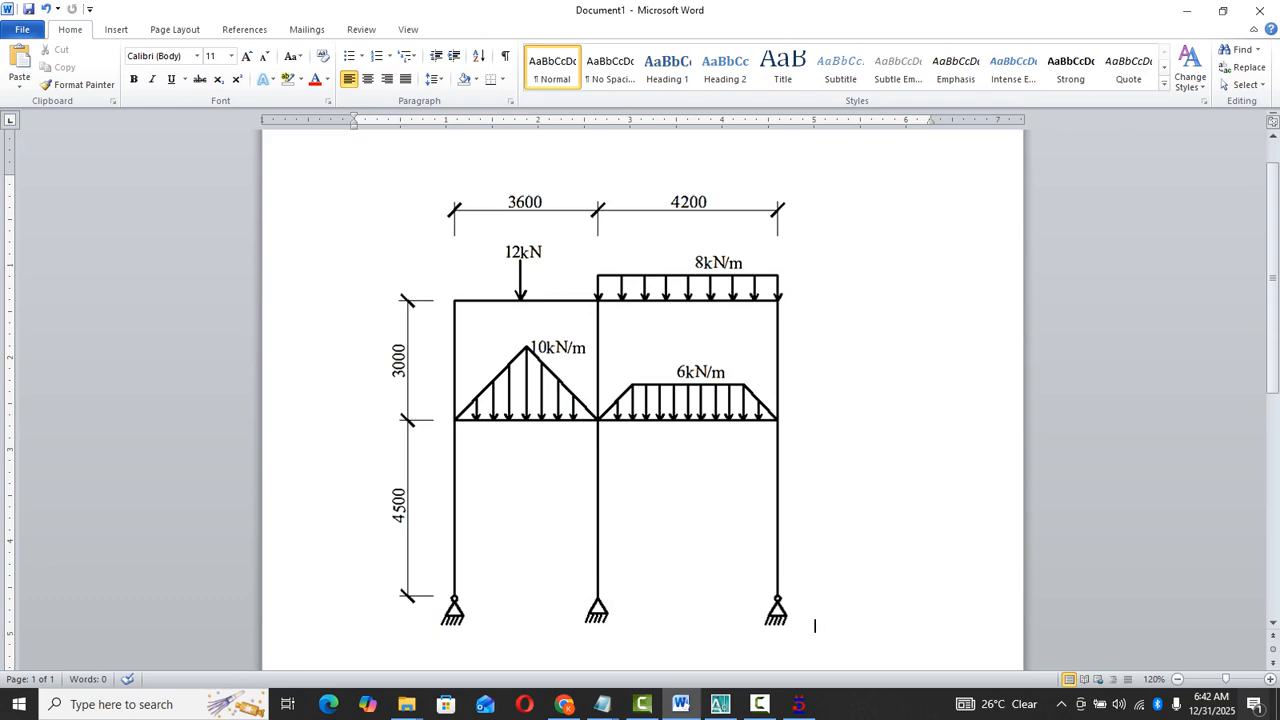
left_click(720, 704)
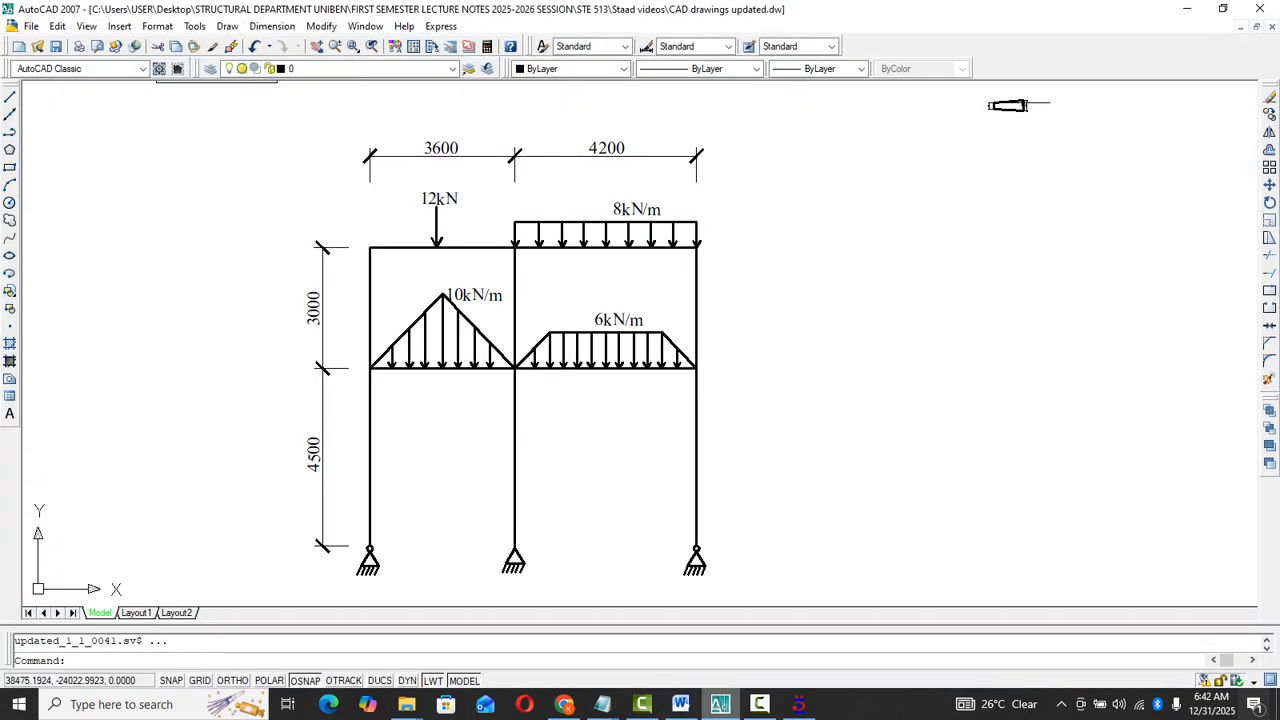
left_click(720, 704)
left_click(798, 704)
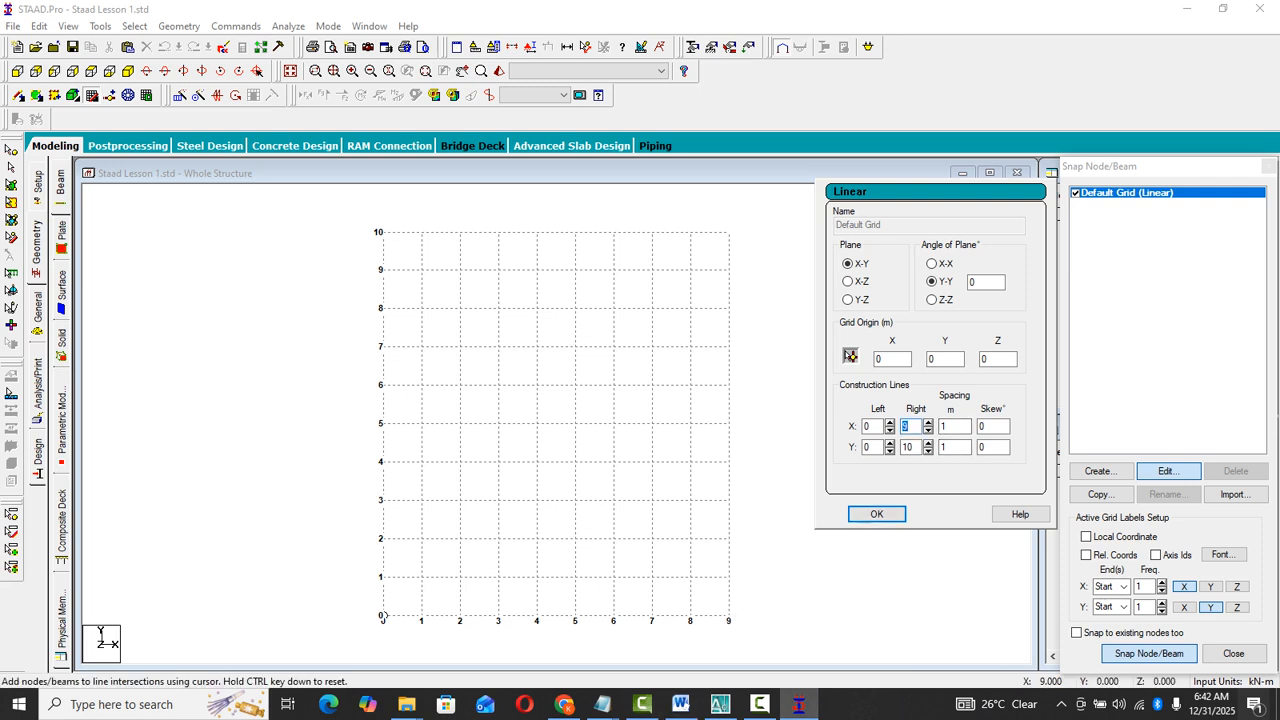
type("2")
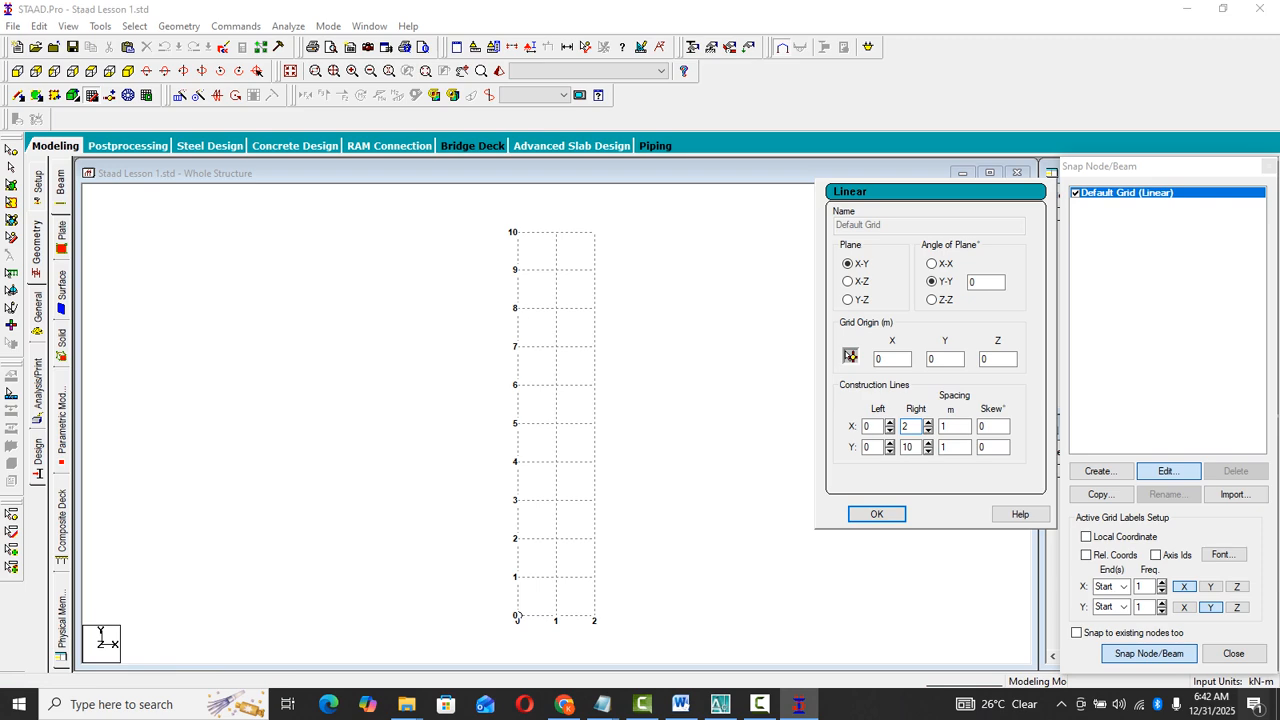
left_click(928, 452)
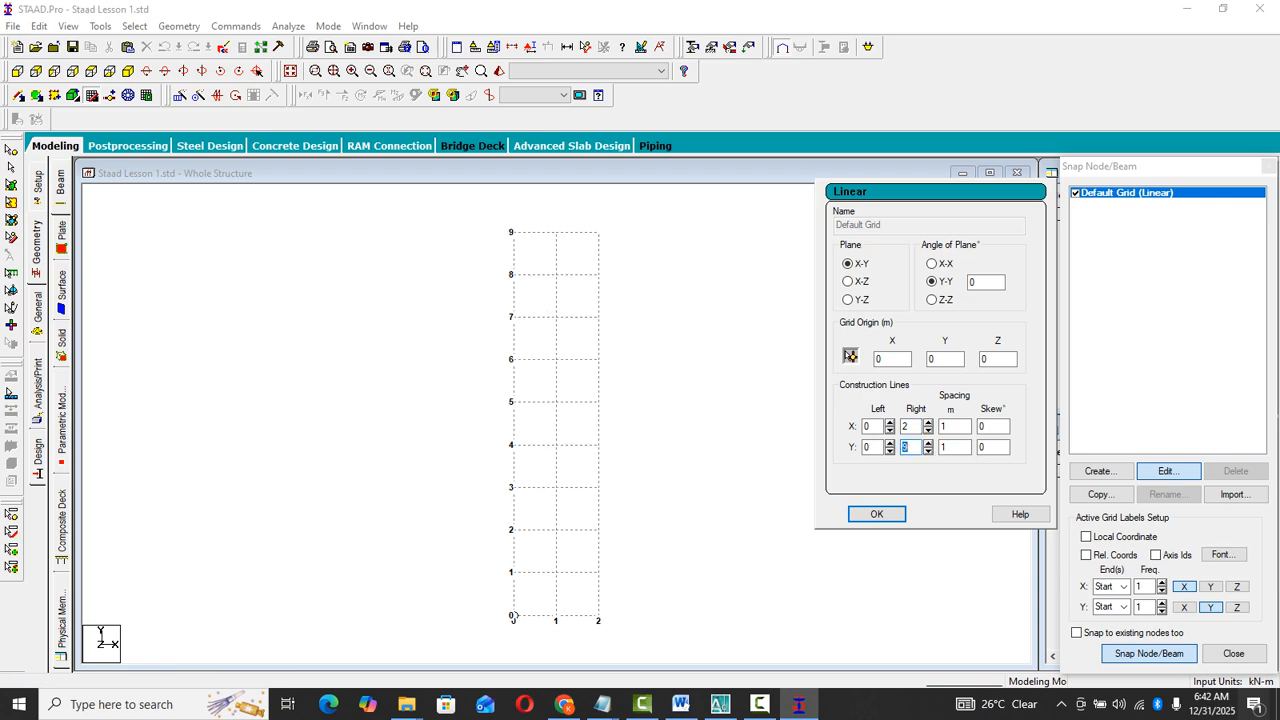
left_click(928, 452)
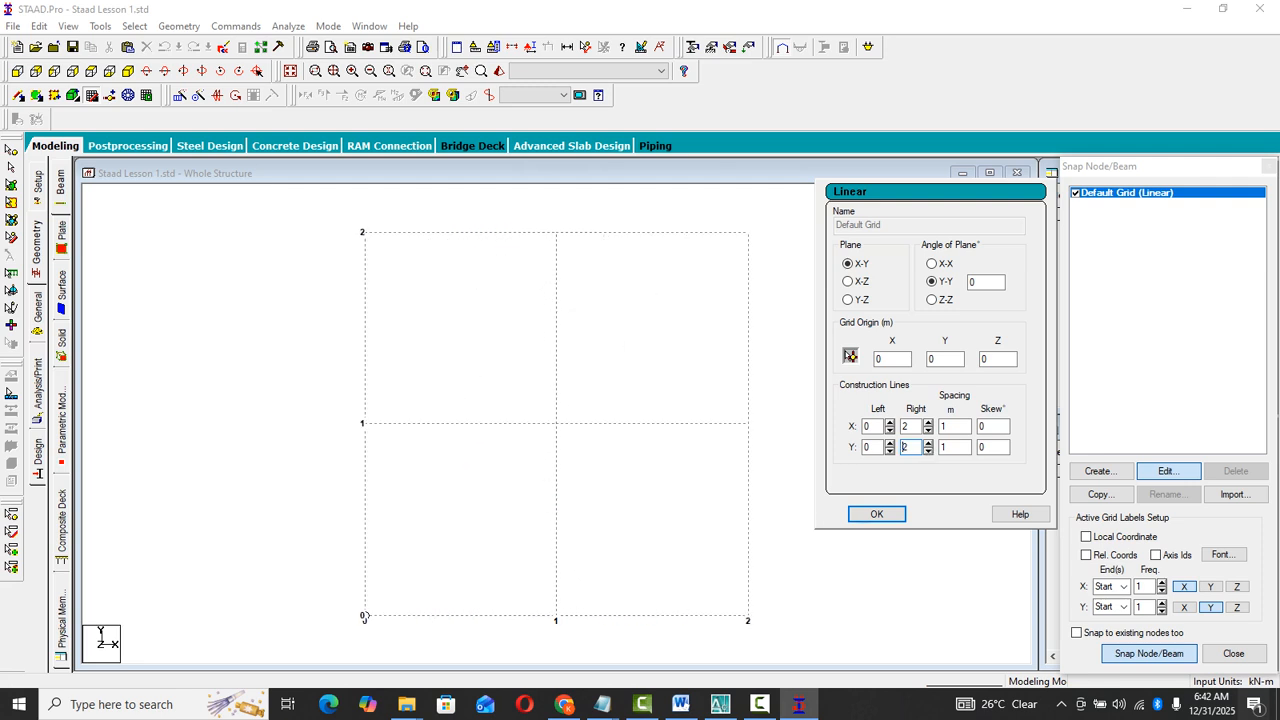
left_click(928, 452)
scroll(410, 415, "down", 4)
left_click(410, 415)
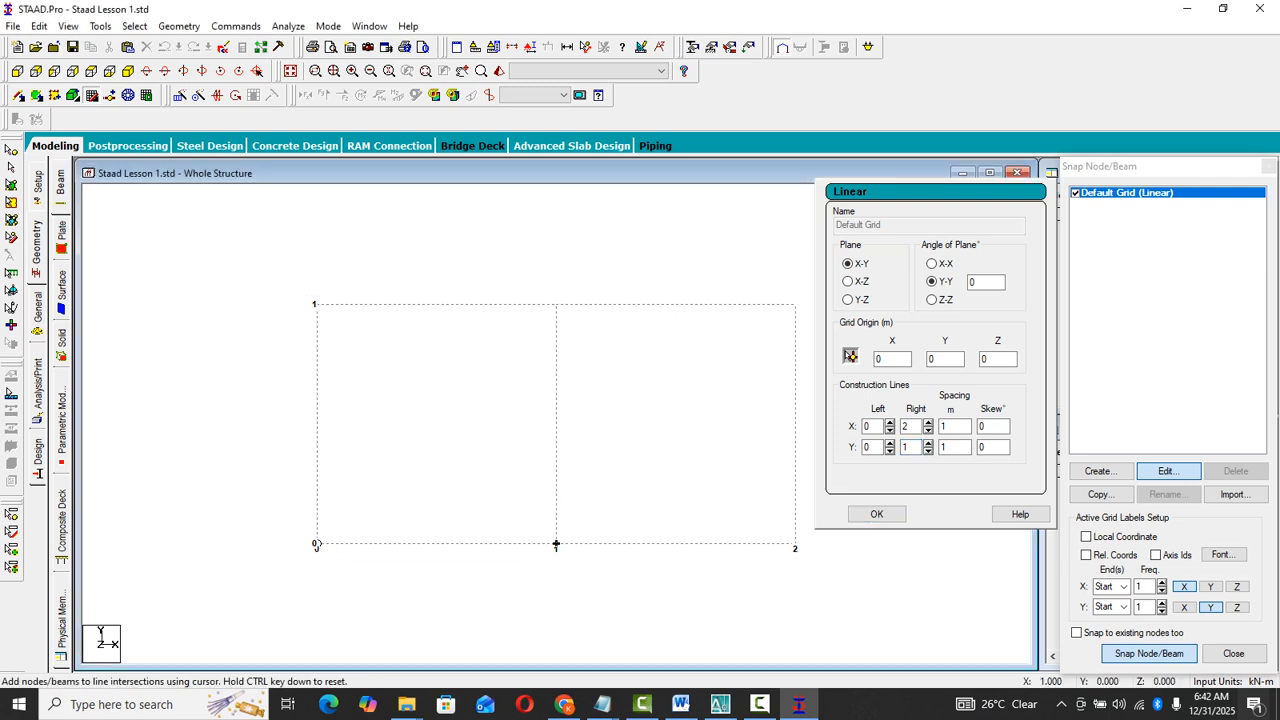
- Check the first bay's dimensions in the Word drawing, and set the grid spacing to 3.6 m in X and 4.5 m in Y
left_click(680, 704)
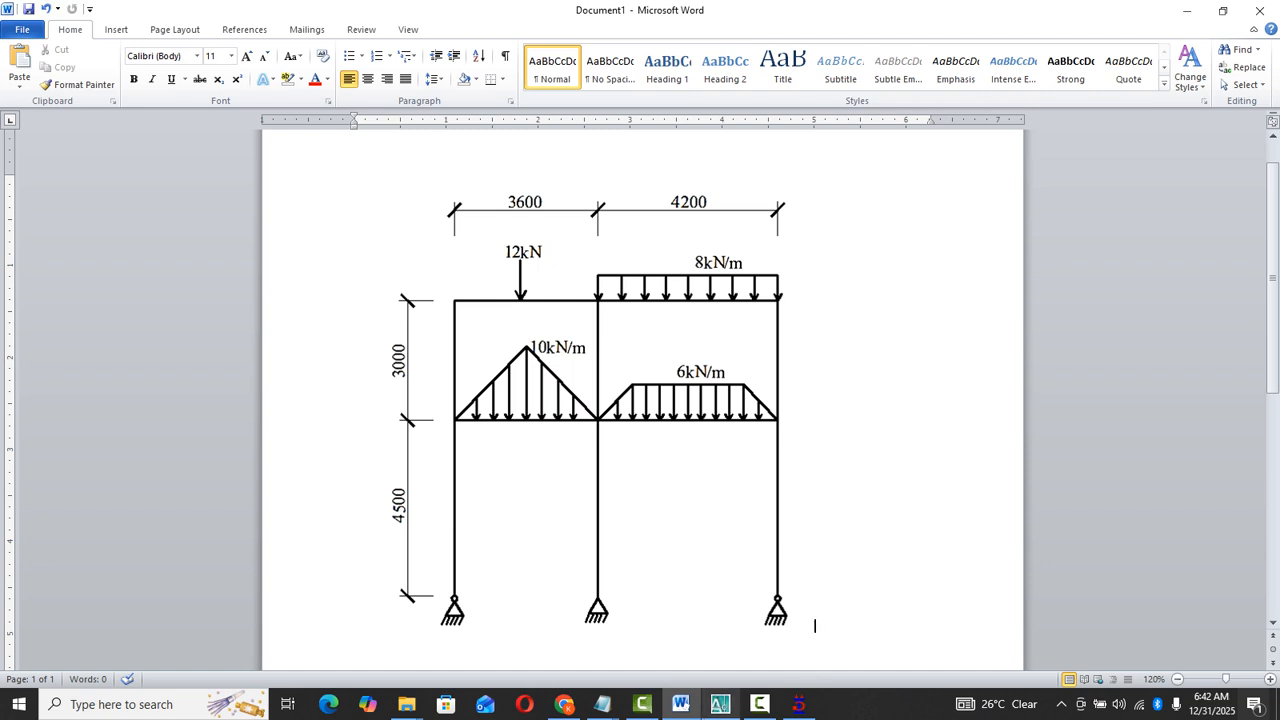
key("alt+Tab")
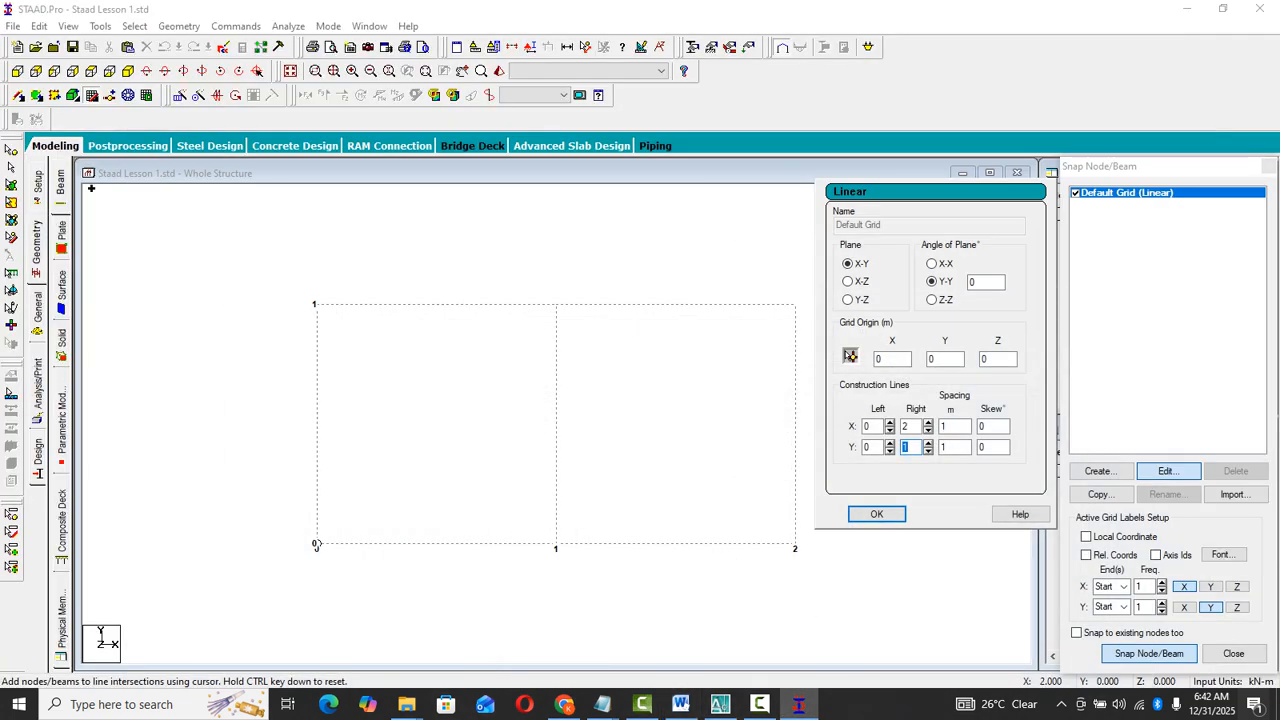
left_click_drag(956, 427, 939, 427)
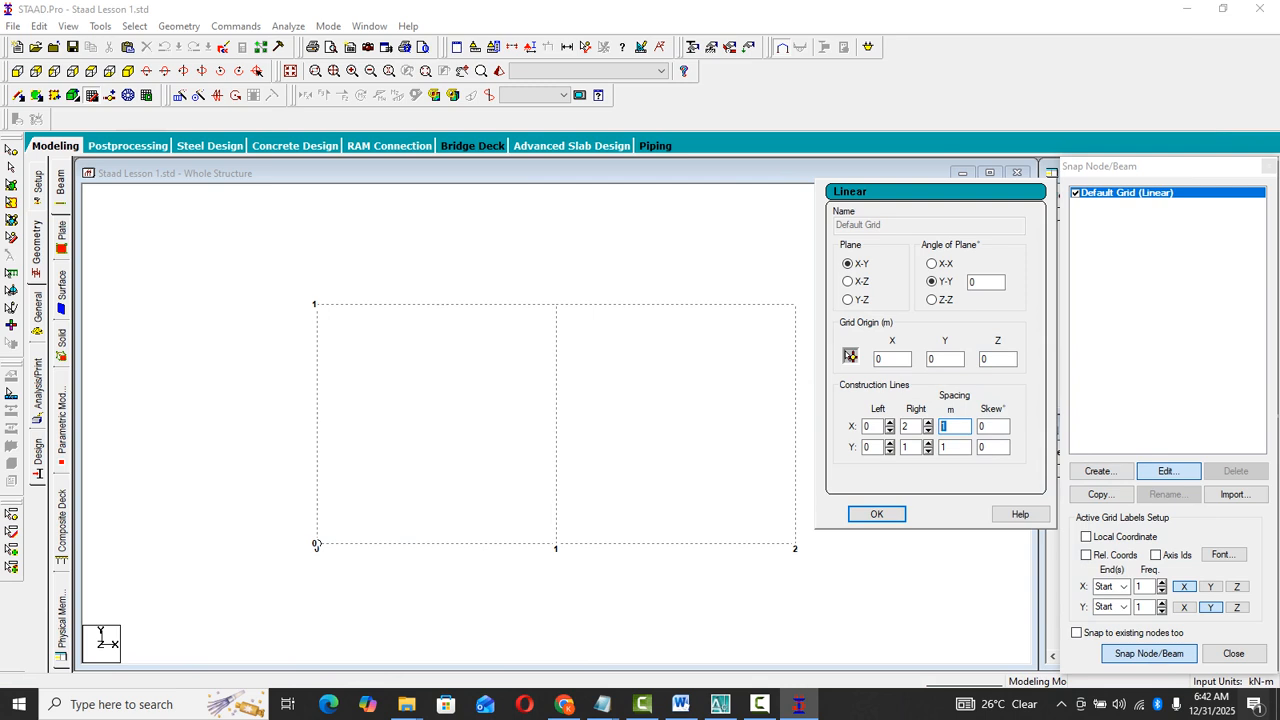
type("3.6")
left_click_drag(960, 448, 940, 448)
type("4.5")
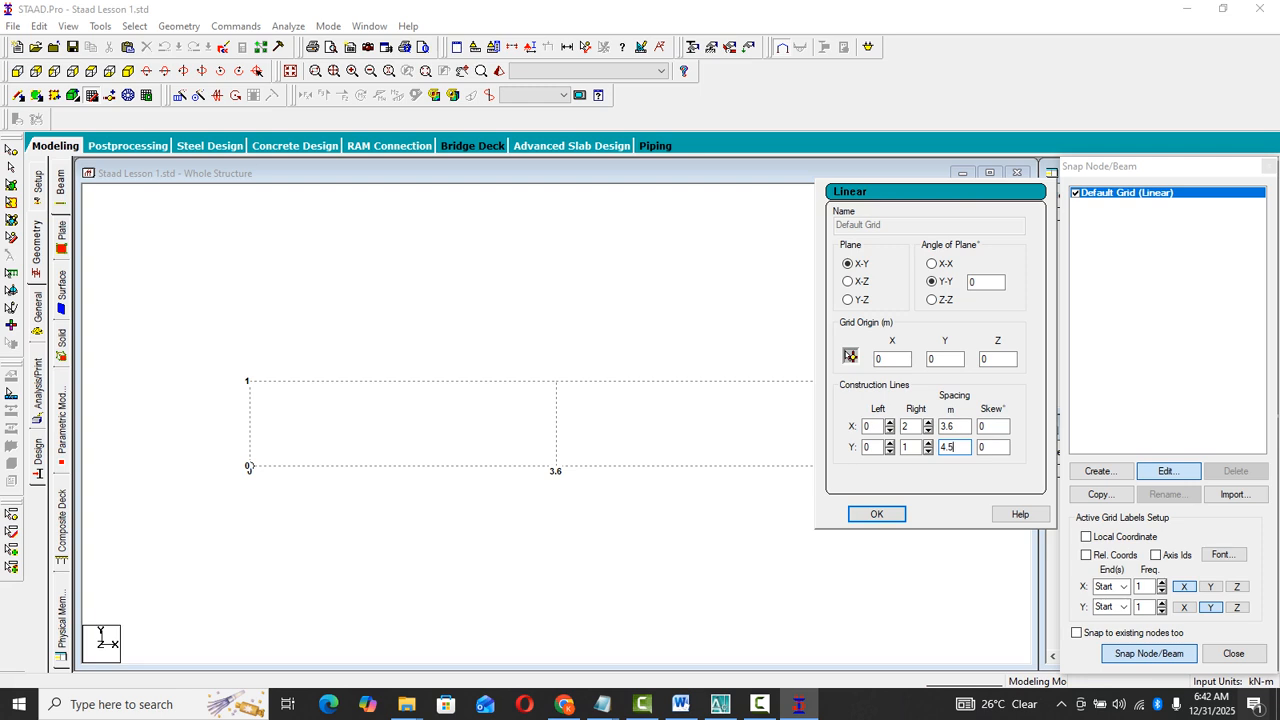
left_click(956, 427)
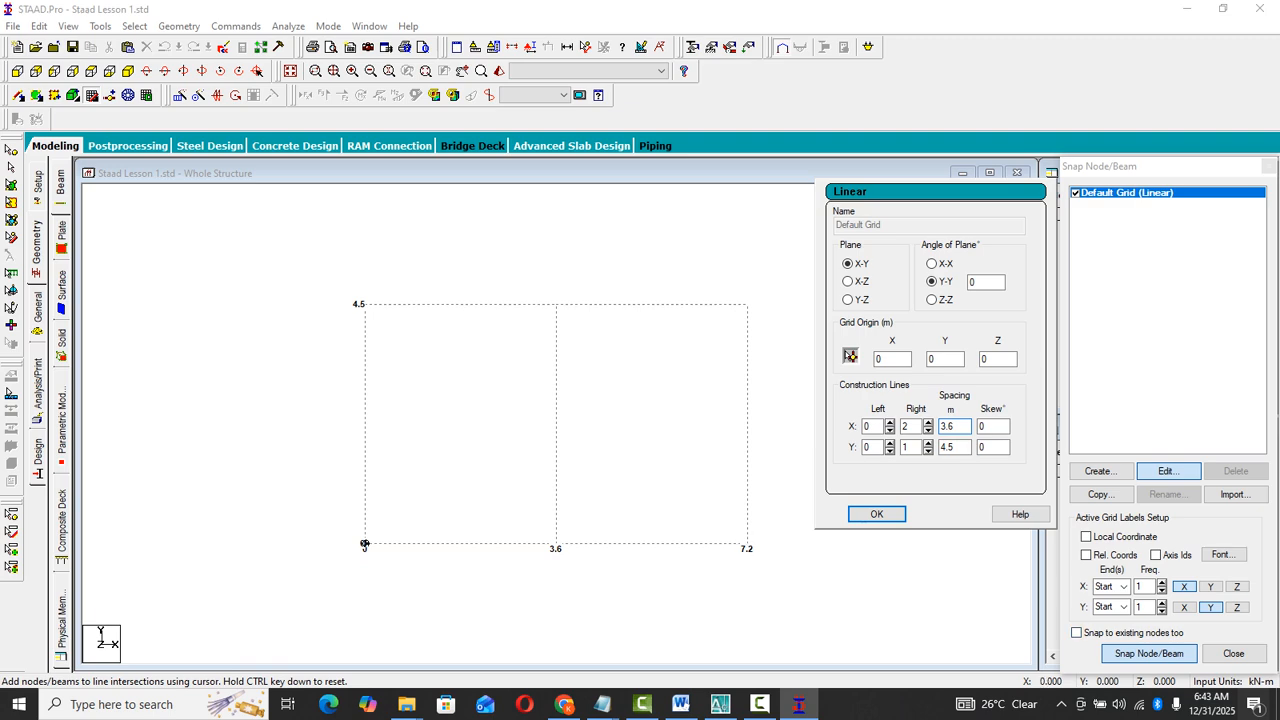
- Draw the left column from (0, 0) to (0, 4.5) and continue with a beam to (3.6, 4.5)
left_click(364, 544)
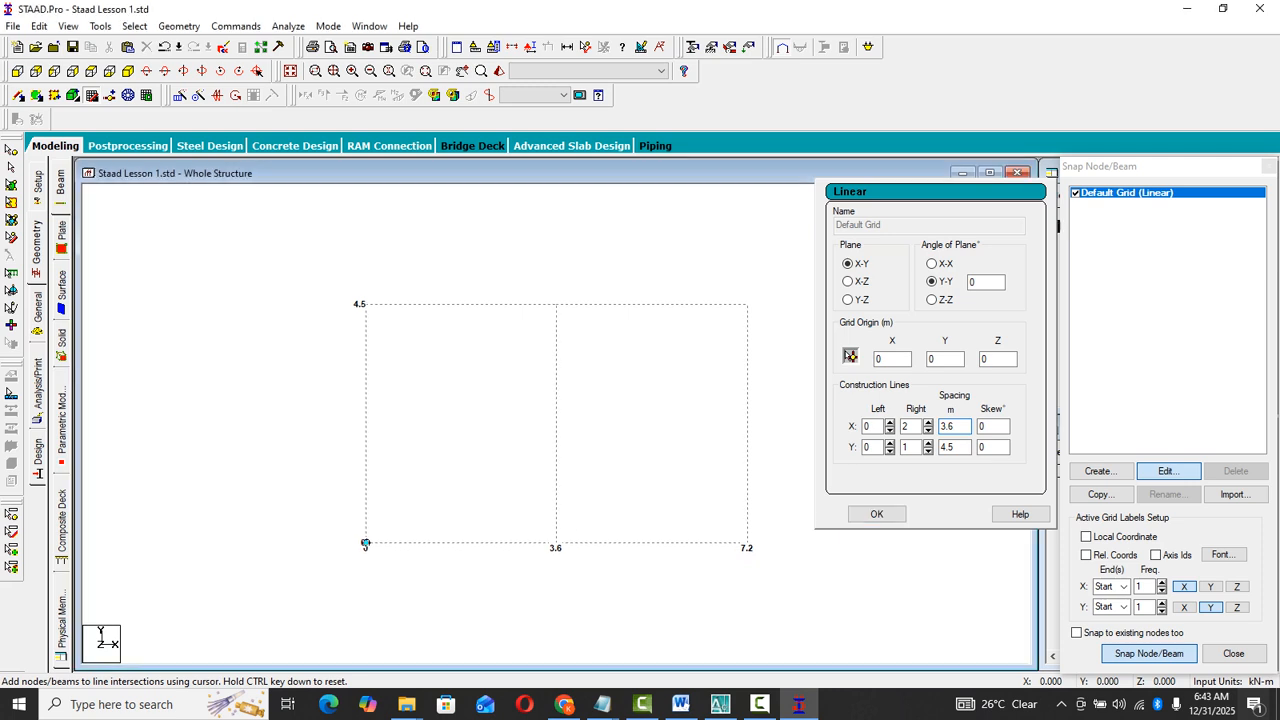
left_click(364, 304)
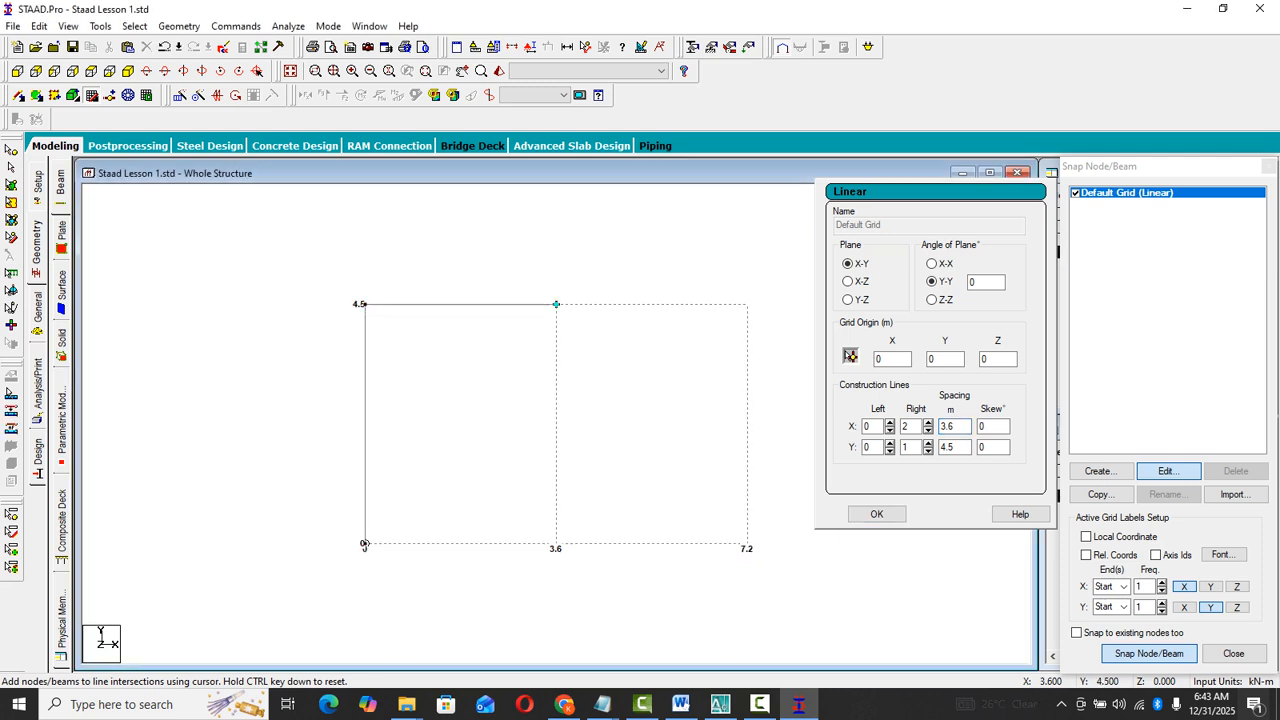
left_click(556, 304)
left_click(746, 544)
left_click(1149, 653)
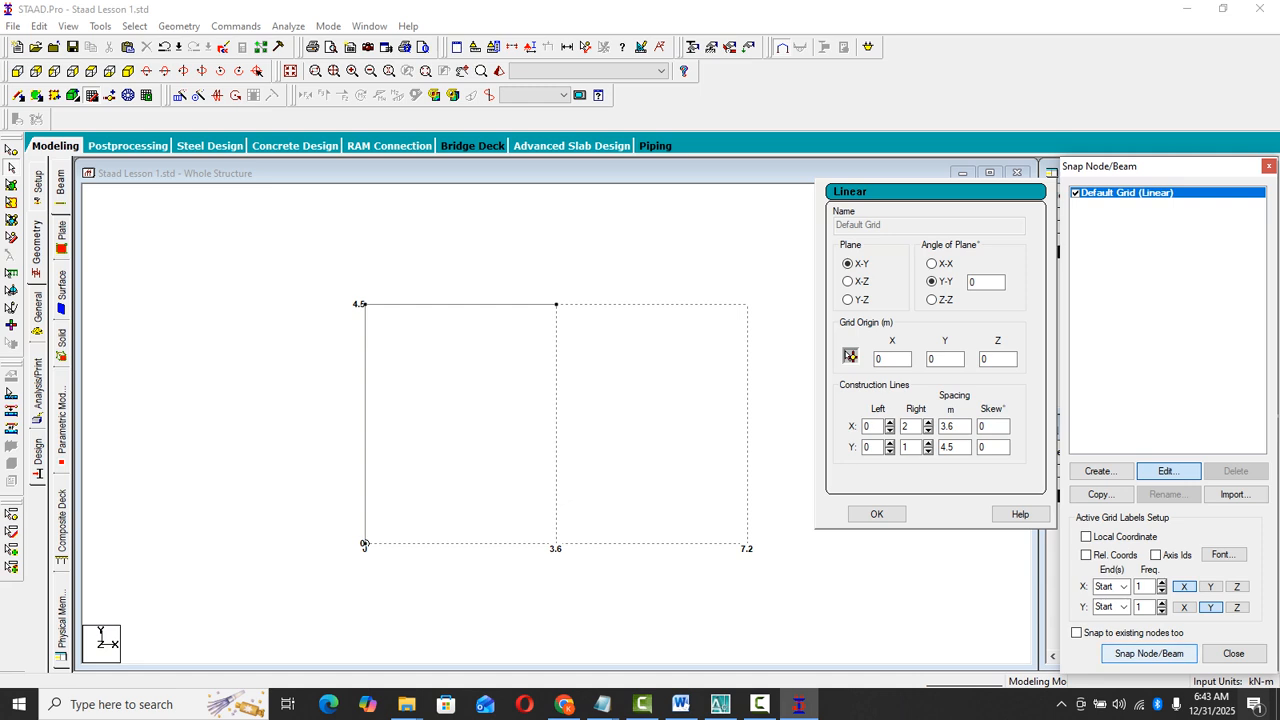
- Draw the middle column from (3.6, 0) to (3.6, 4.5) and the second bay's beam to (7.2, 4.5)
left_click(1149, 653)
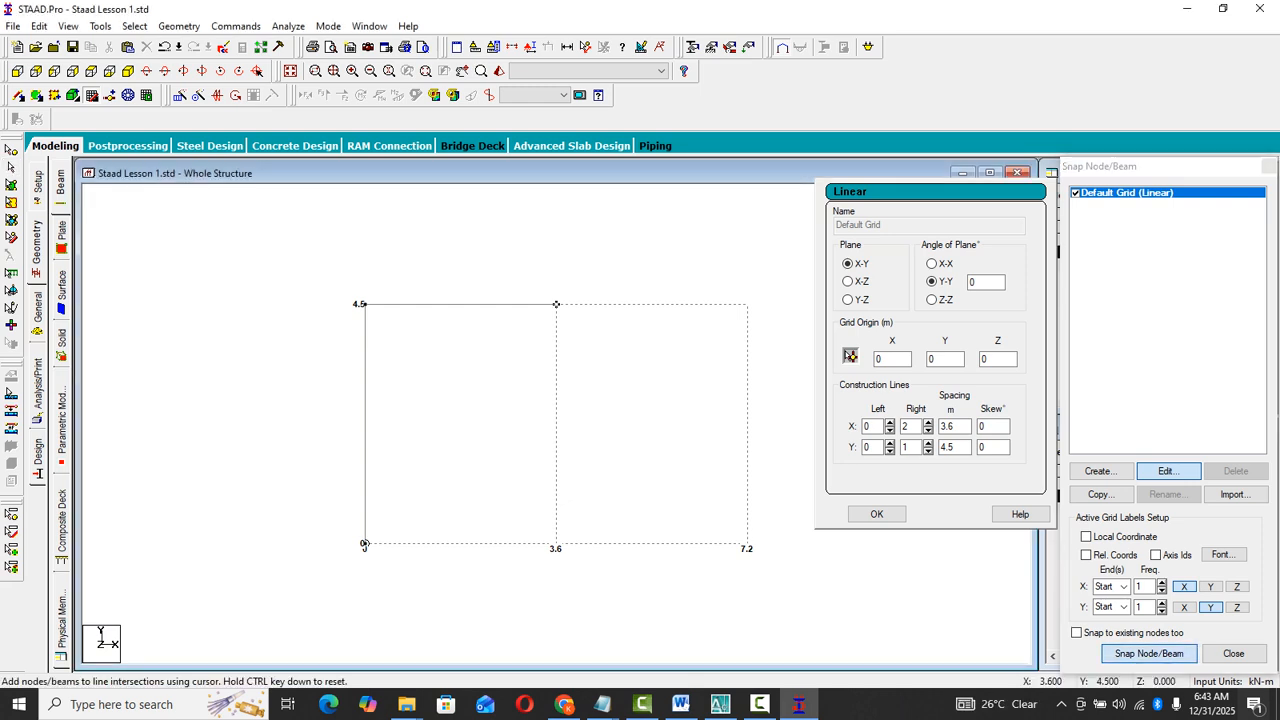
left_click(556, 544)
left_click(556, 304)
left_click(748, 304)
left_click(1149, 654)
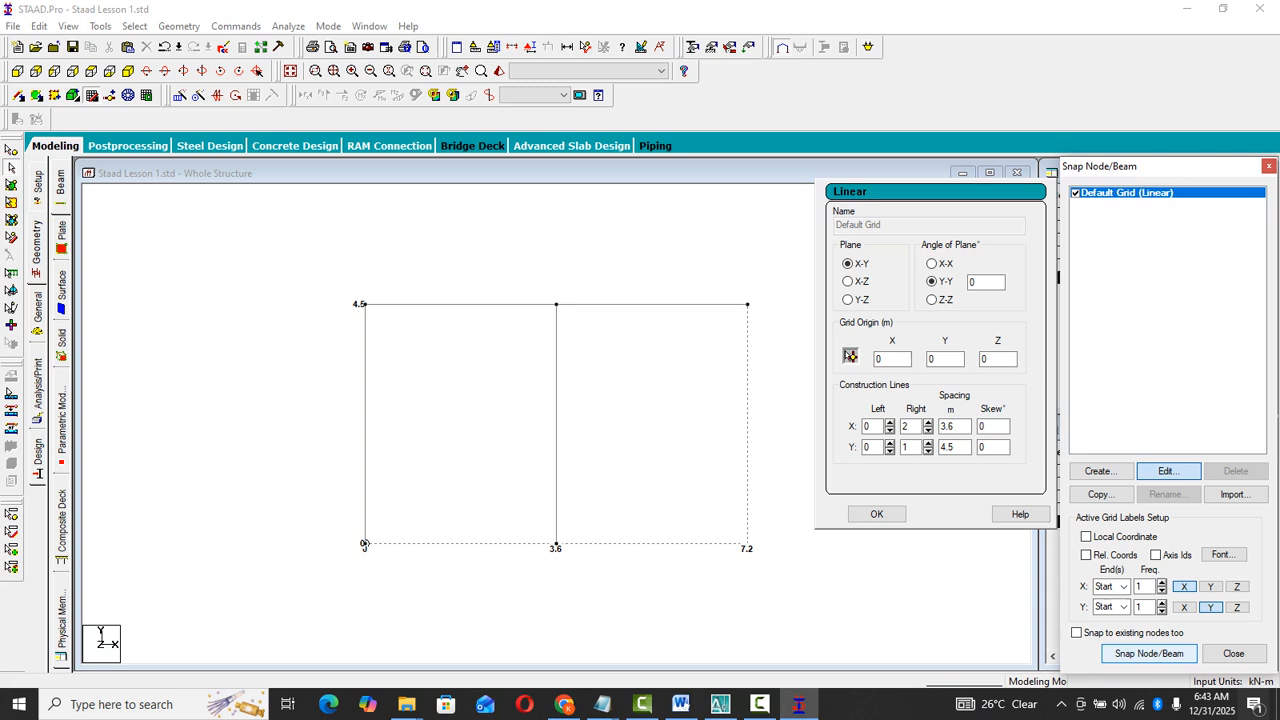
- Draw the right column from (7.2, 0) to (7.2, 4.5) and close the grid and Snap Node/Beam settings
left_click(1149, 654)
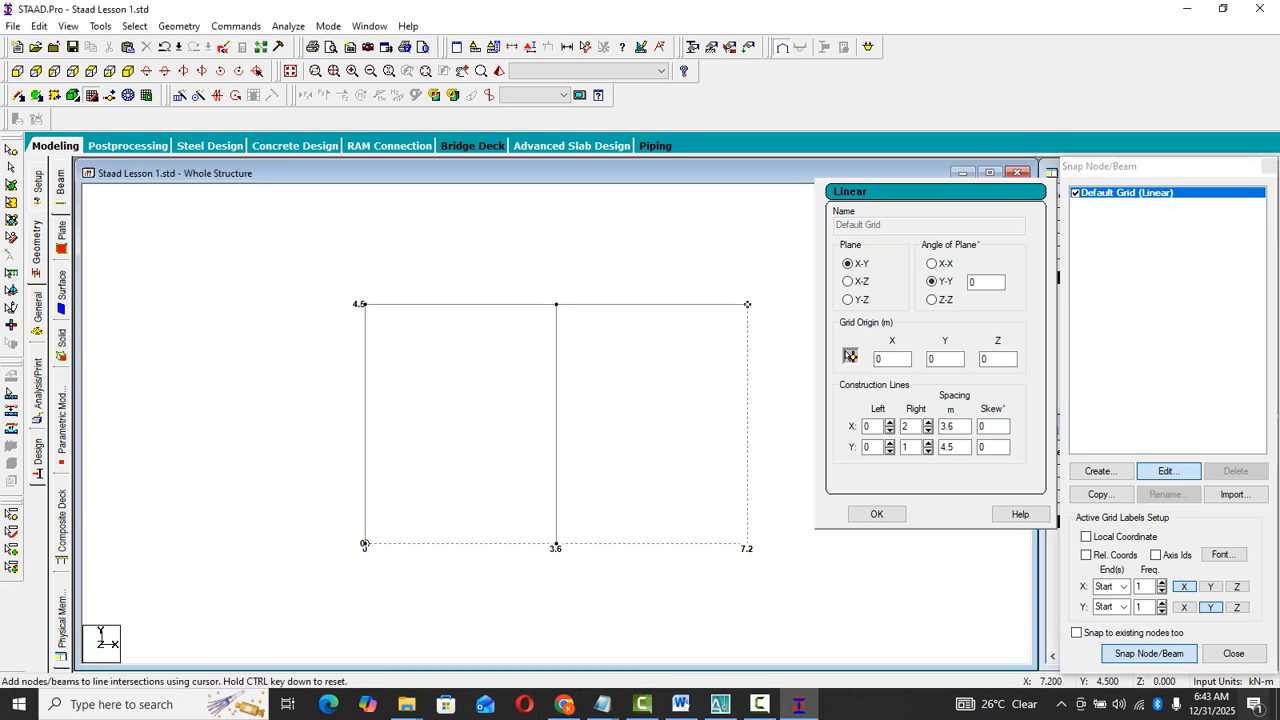
left_click(748, 544)
left_click(748, 304)
left_click(876, 514)
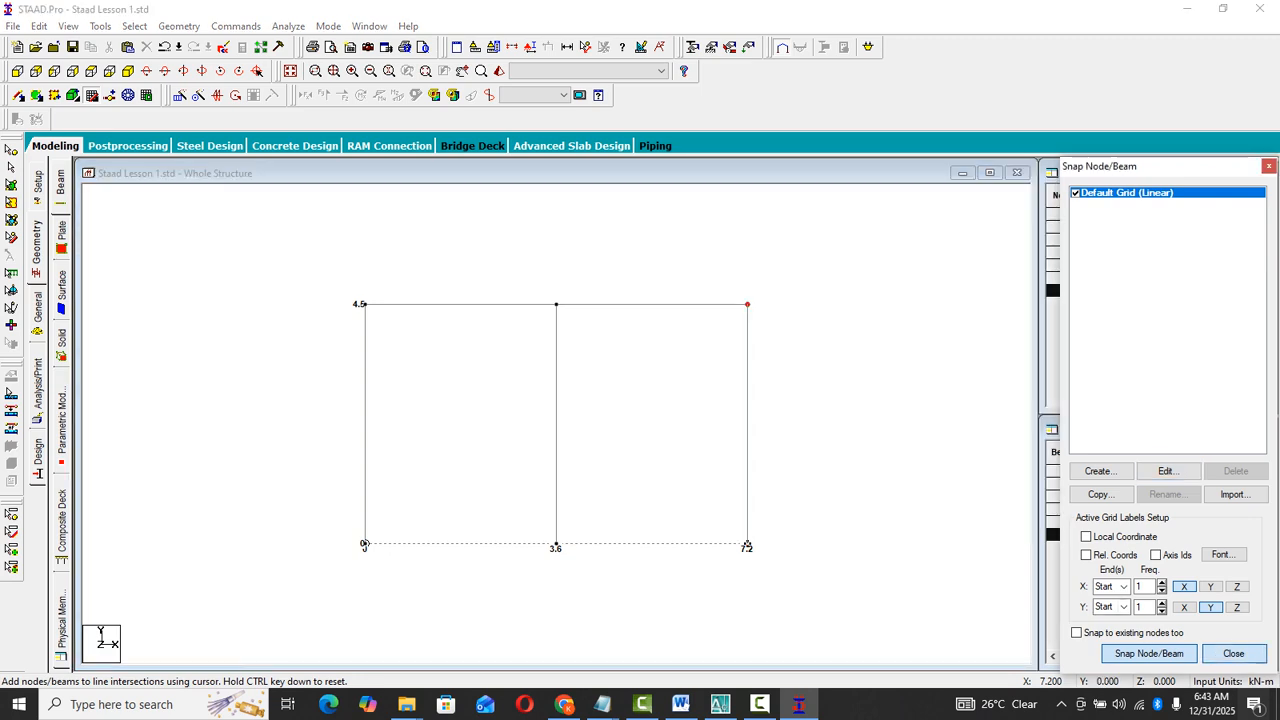
left_click(1233, 653)
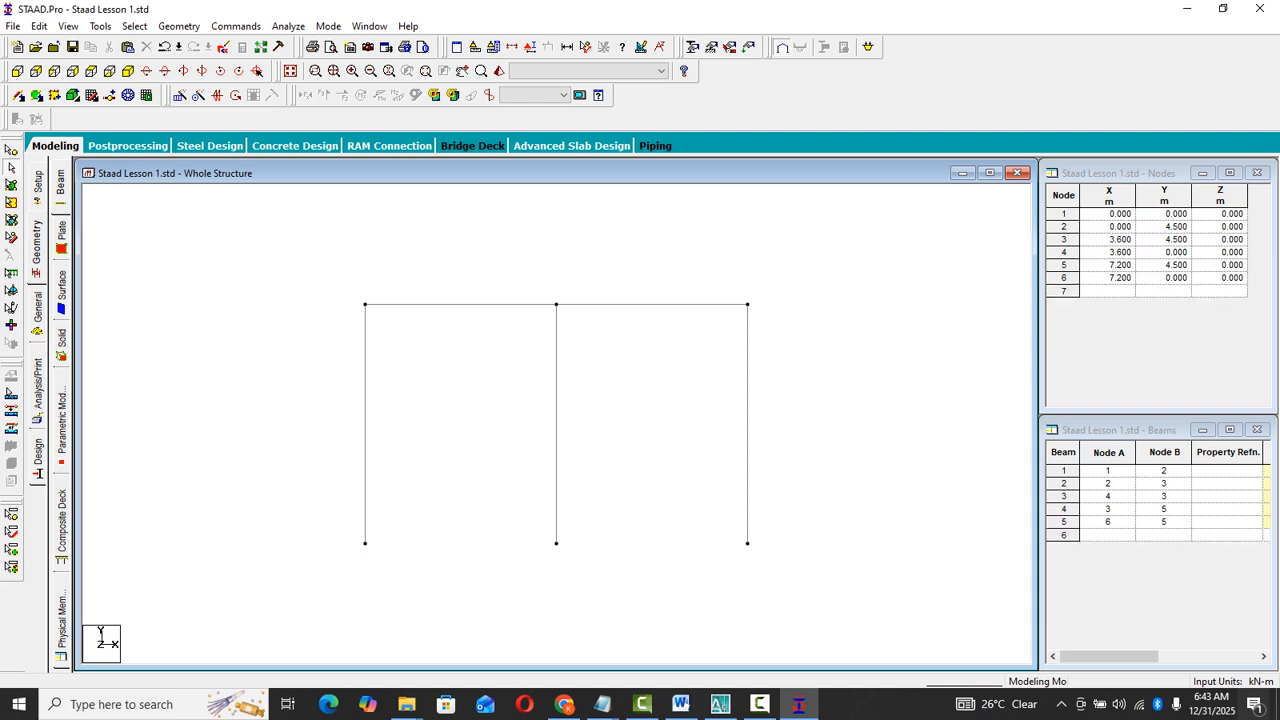
- Check the lengths of the two horizontal beams in their geometry properties
double_click(437, 305)
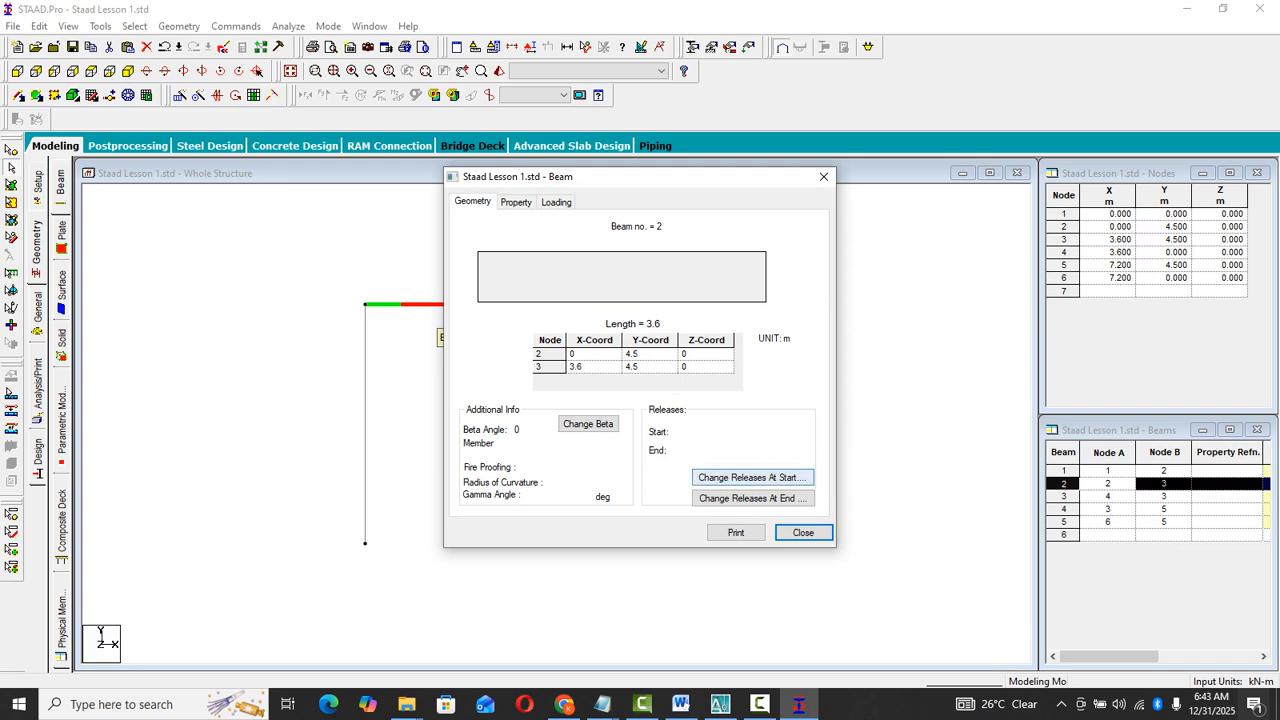
left_click(803, 533)
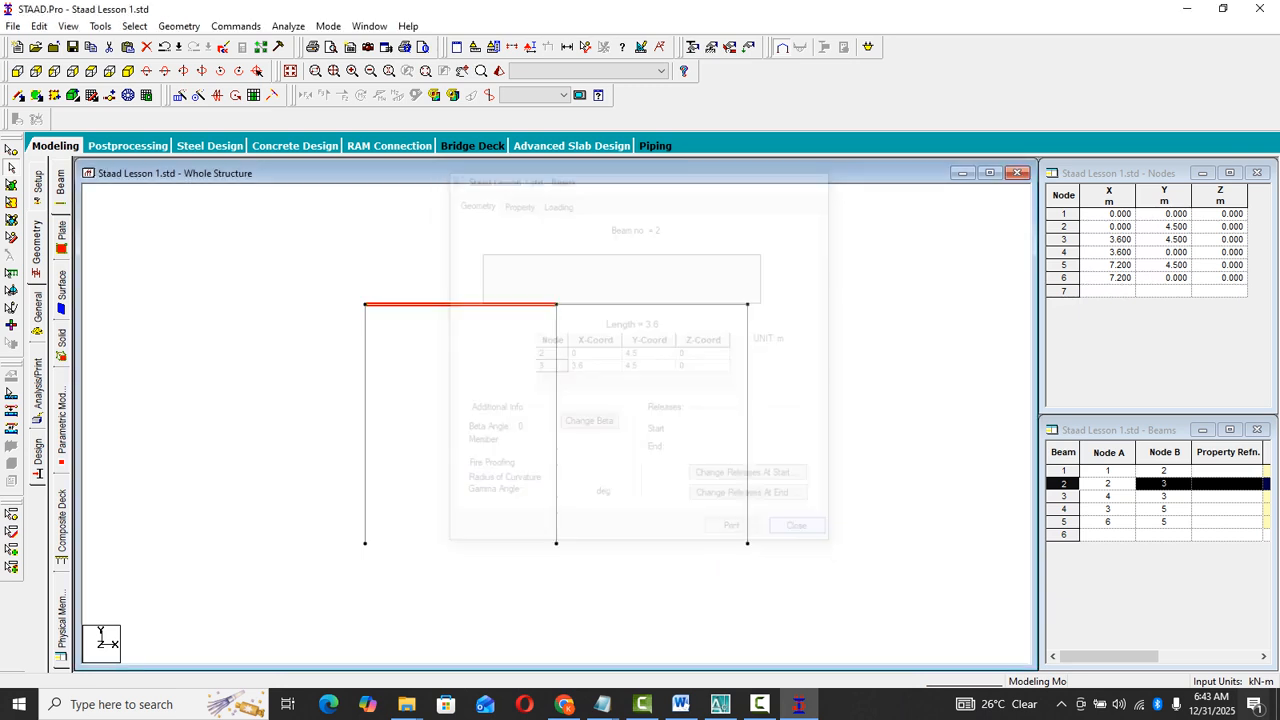
double_click(650, 304)
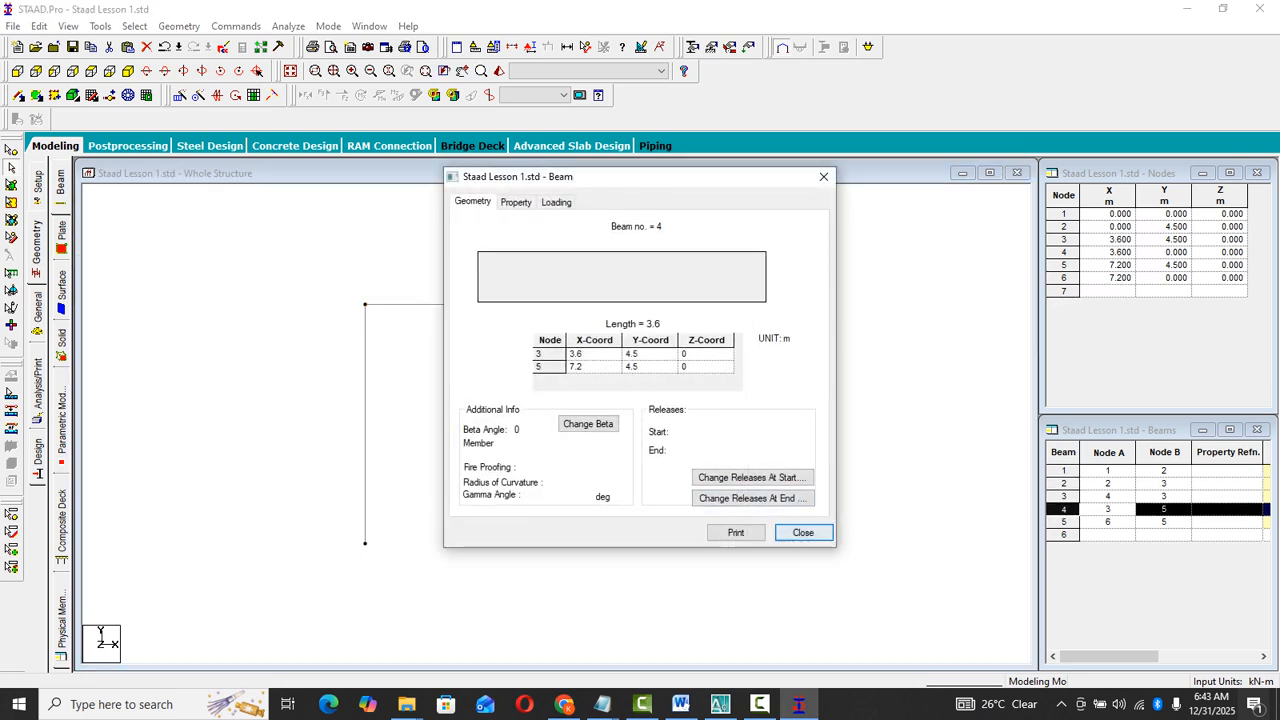
left_click(802, 531)
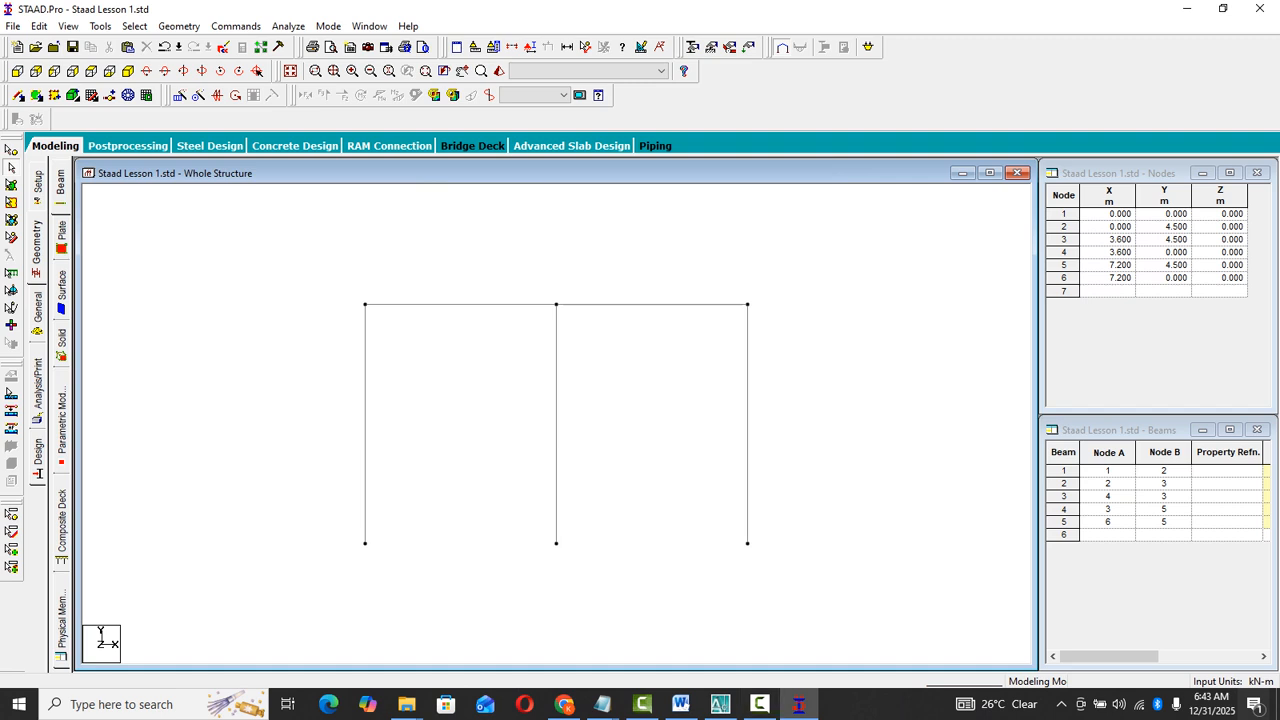
- Reopen the beam snap grid, move the Default Grid's origin to the middle column's top node at (3.6, 4.5), and close the grid settings
left_click(236, 26)
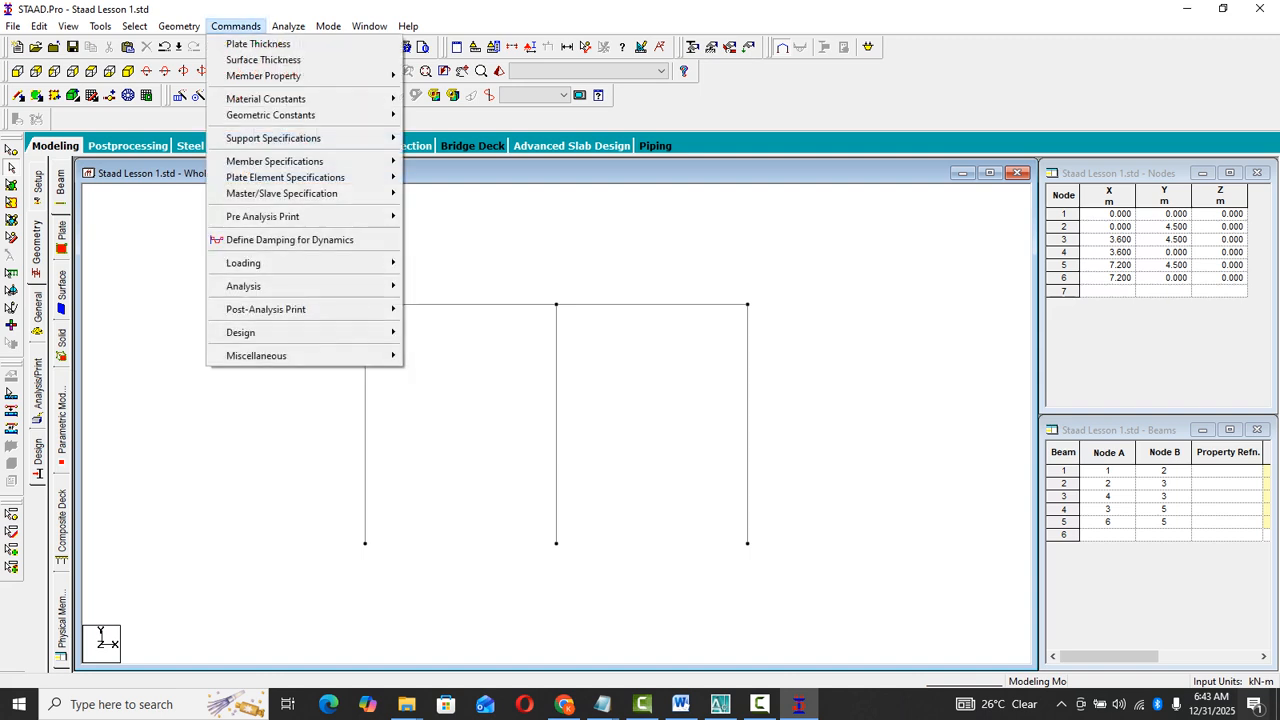
mouse_move(179, 26)
mouse_move(220, 60)
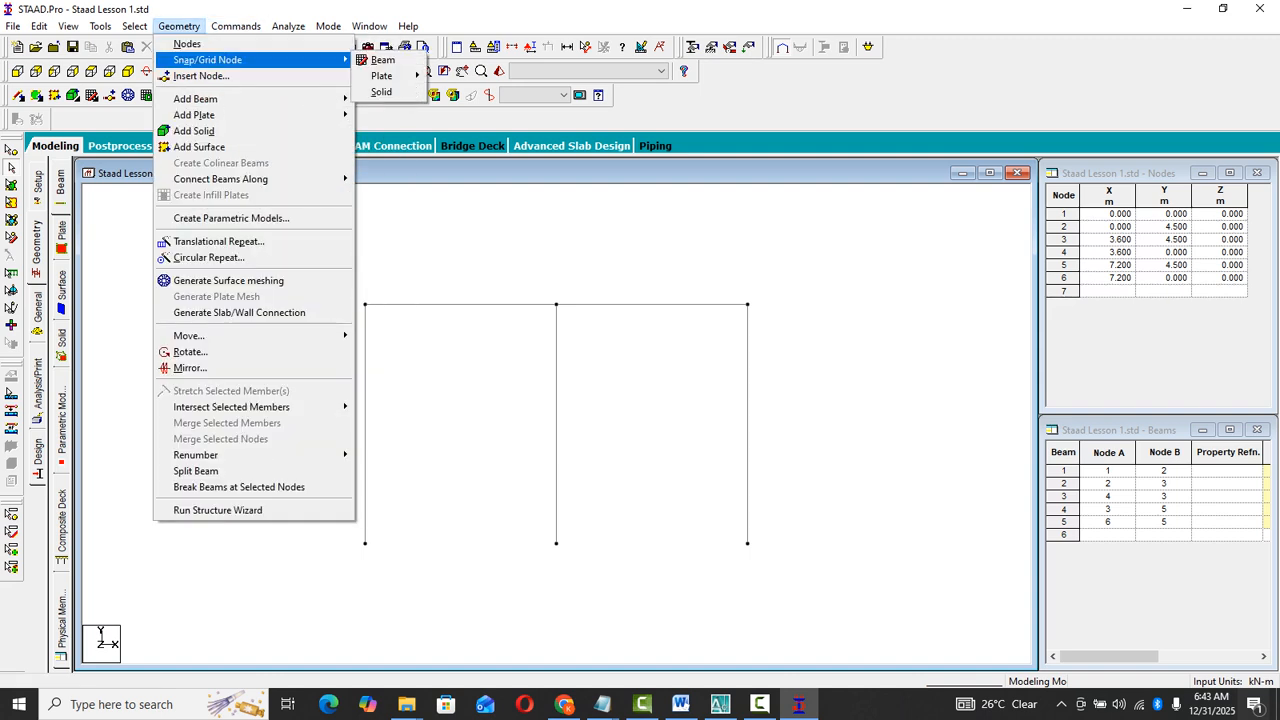
left_click(382, 60)
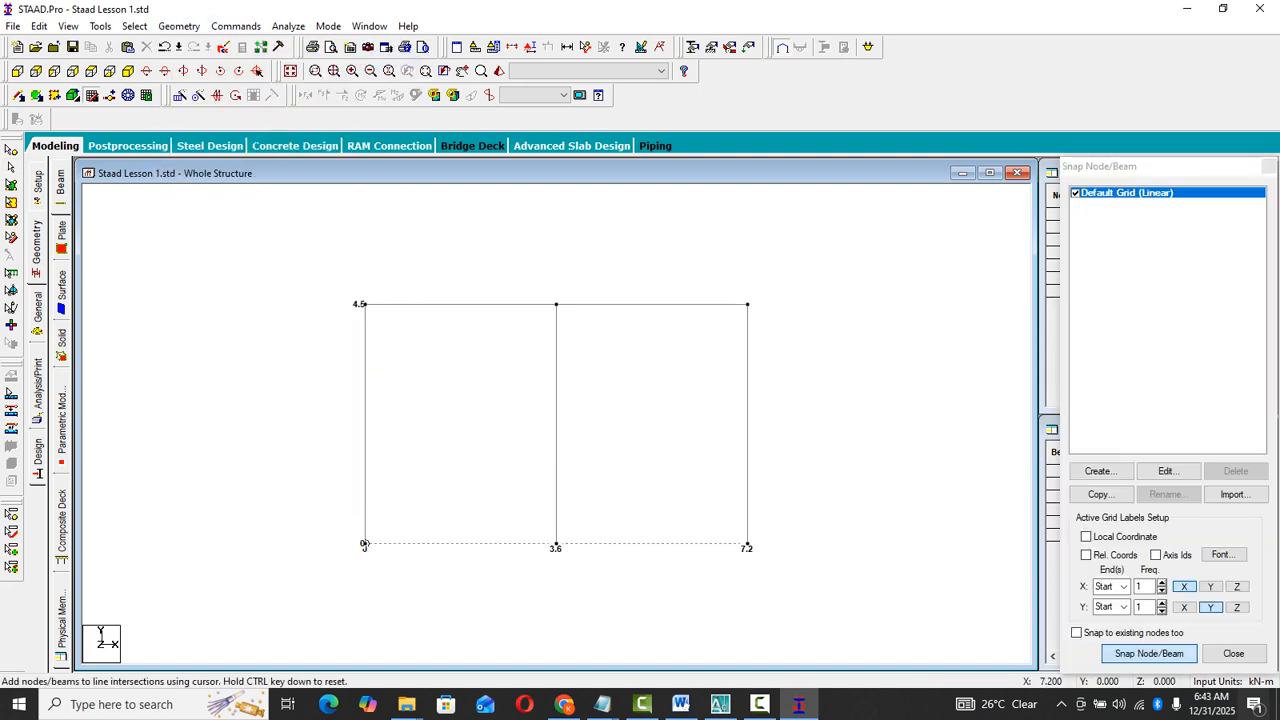
left_click(1167, 471)
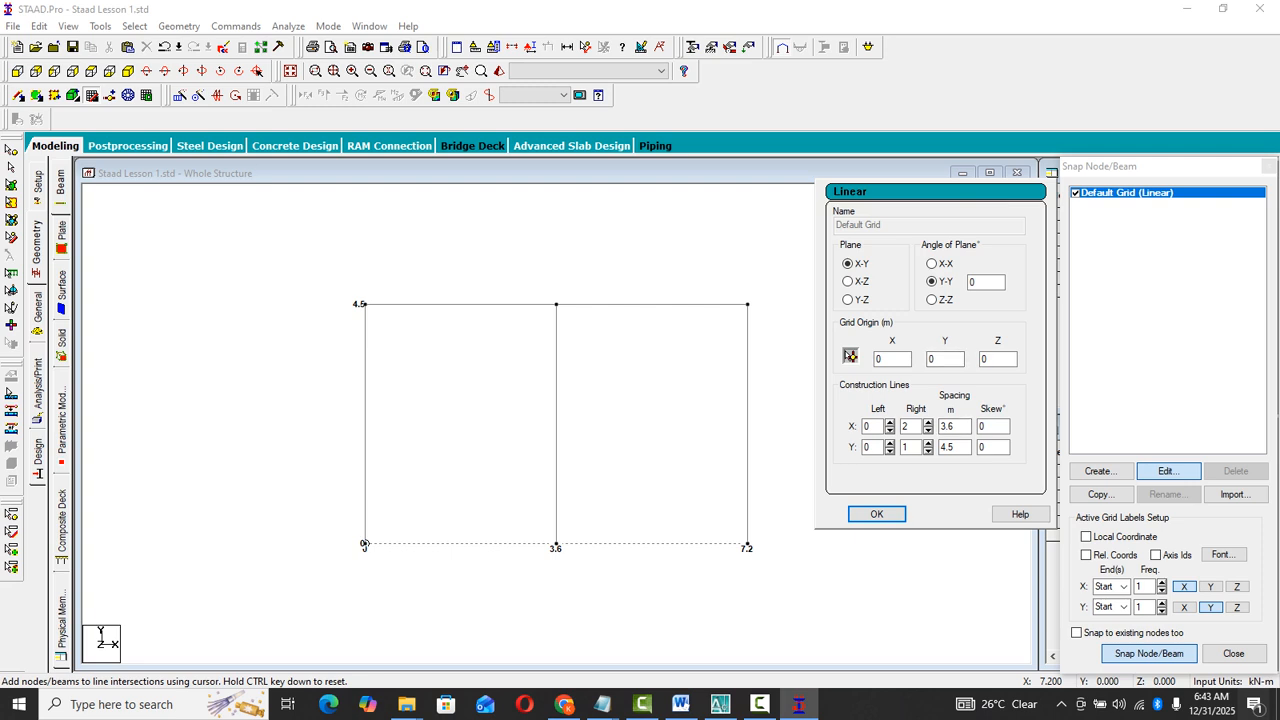
left_click(850, 356)
left_click(556, 304)
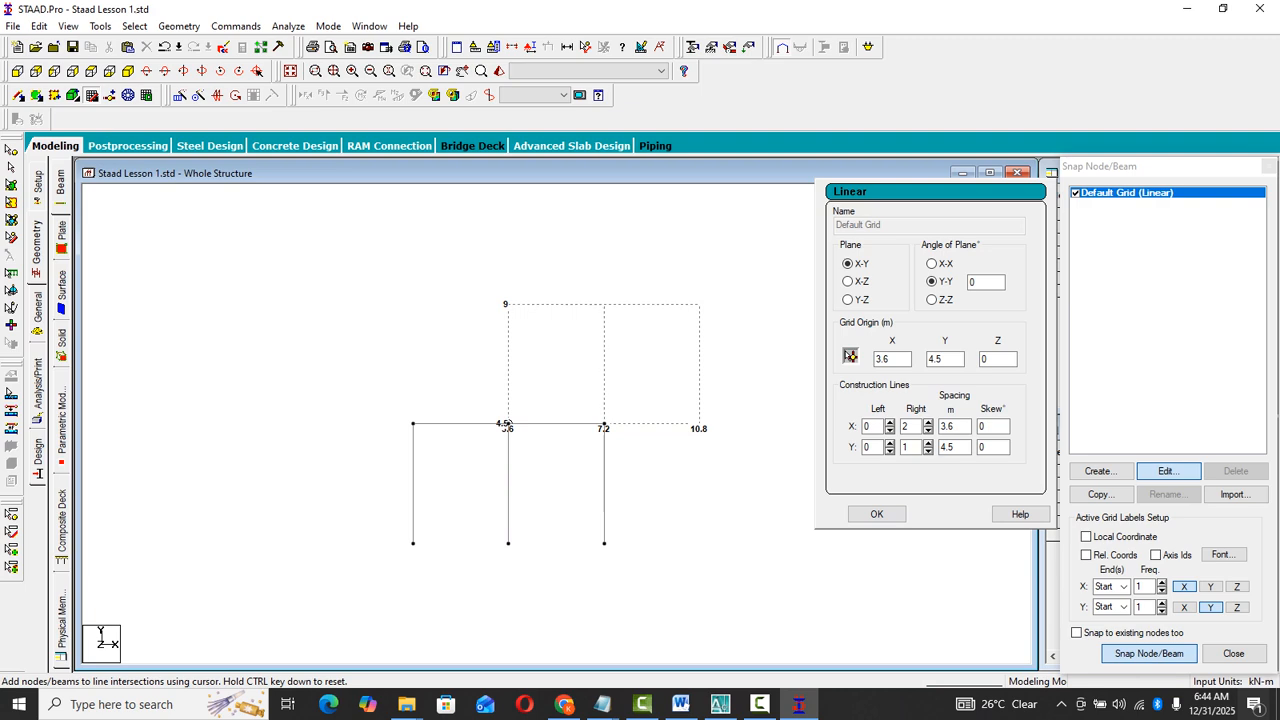
left_click(877, 513)
left_click(1234, 653)
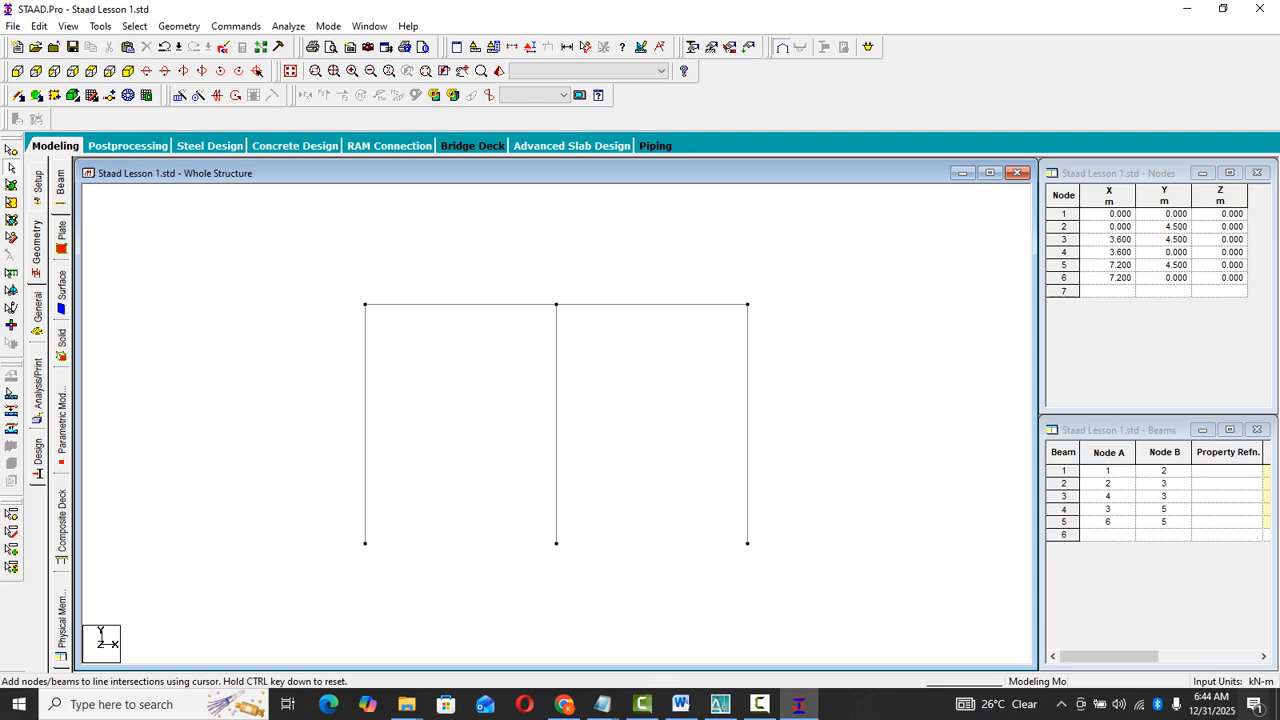
- Delete the right column together with the unattached node at its base
left_click(747, 424)
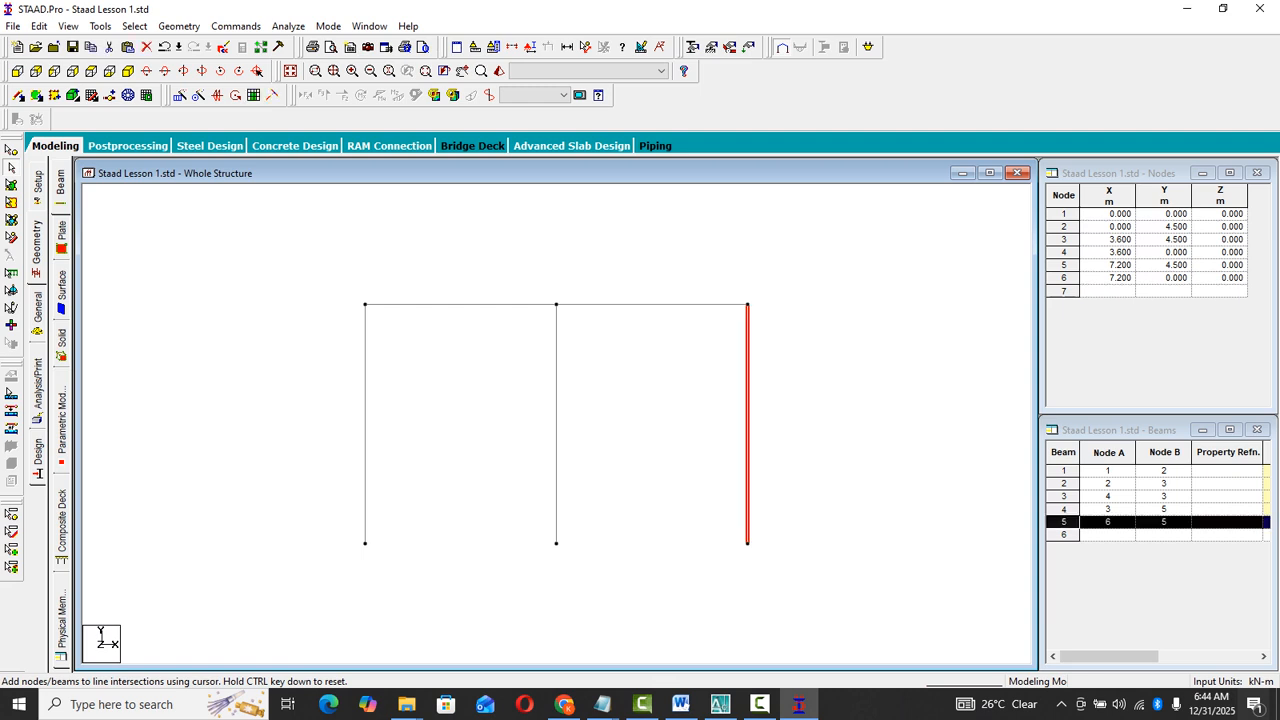
left_click(840, 420)
scroll(556, 424, "down", 1)
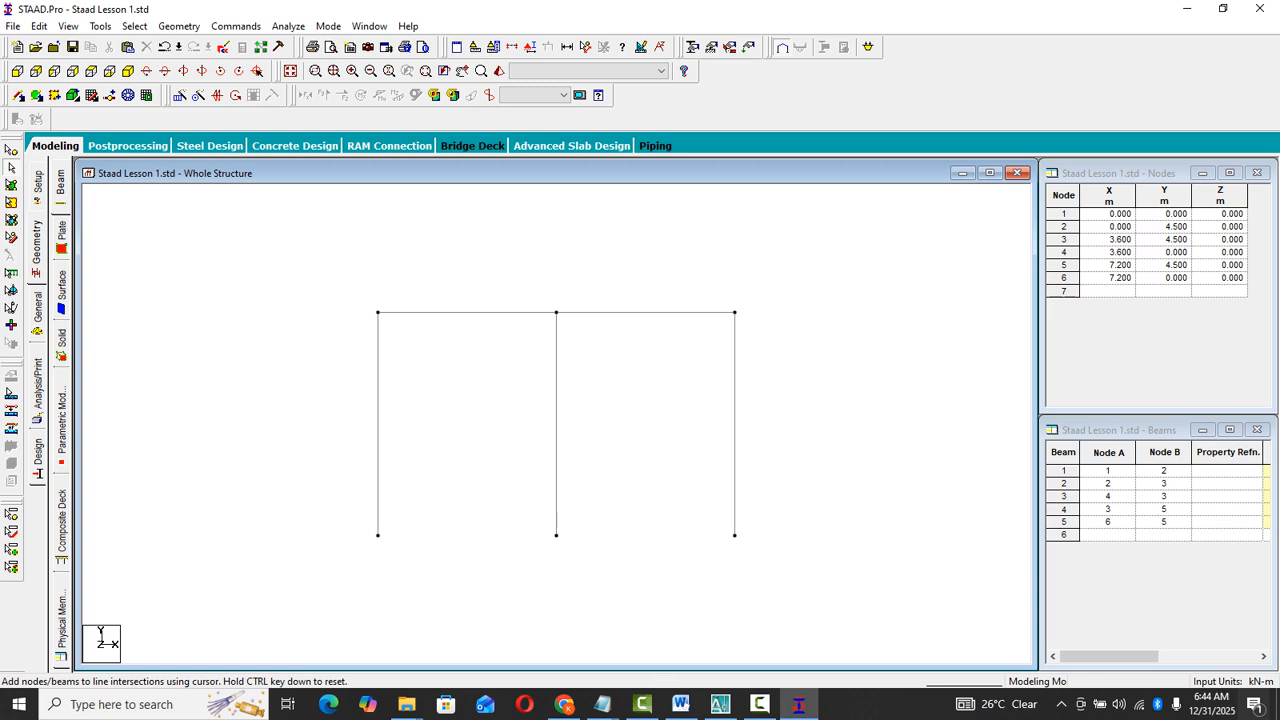
left_click(735, 448)
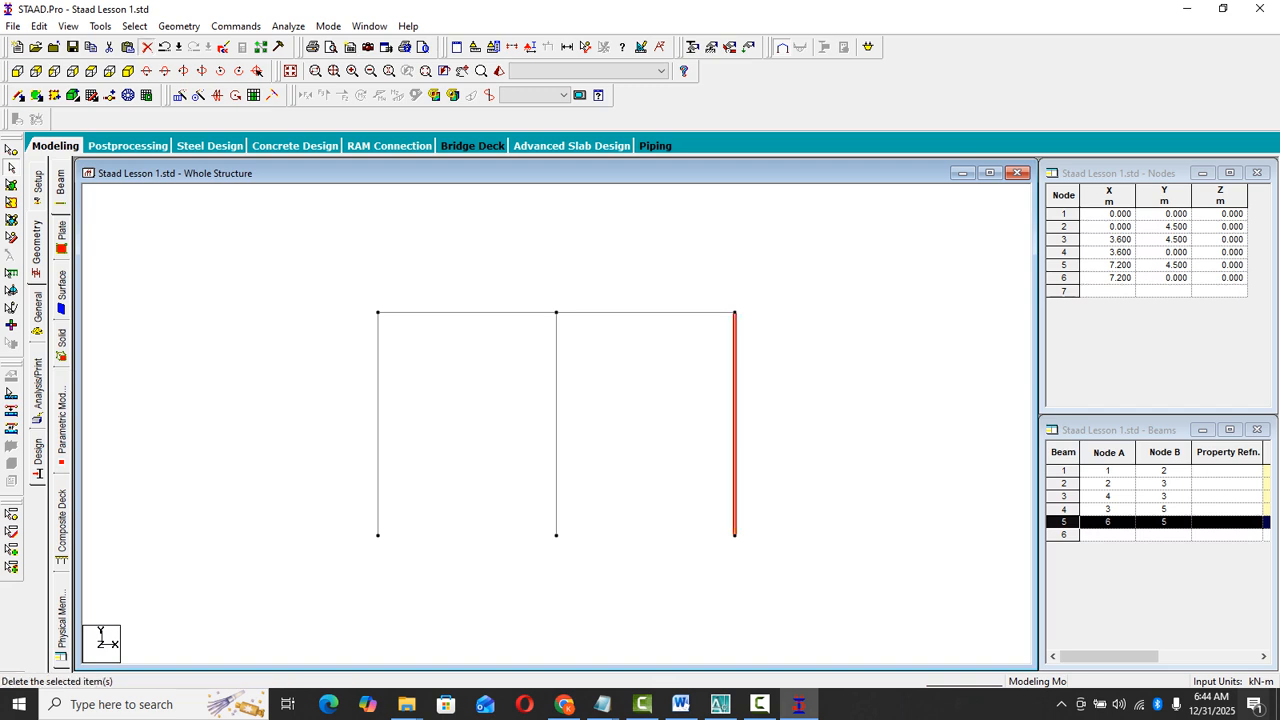
left_click(147, 47)
left_click(677, 384)
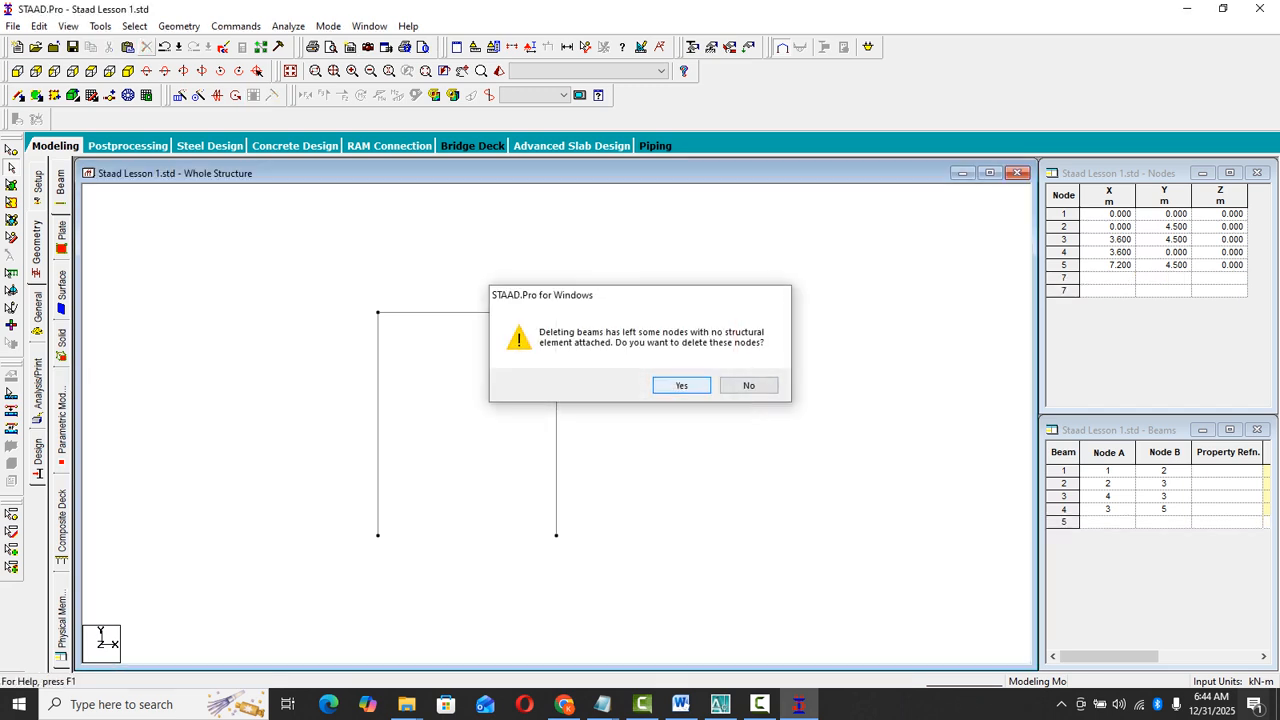
left_click(678, 385)
- Copy the right-hand horizontal beam and paste it from its outer end node, offset 3.6 m in X
left_click(632, 313)
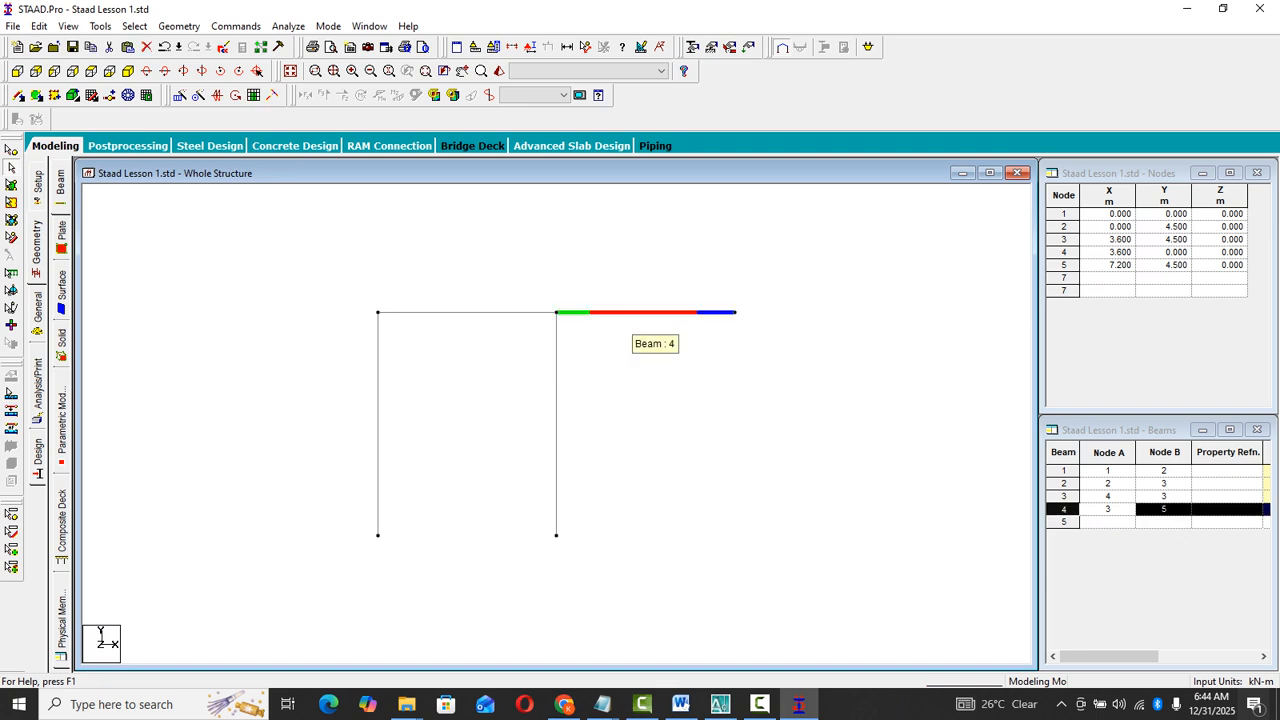
right_click(632, 313)
left_click(662, 337)
right_click(688, 267)
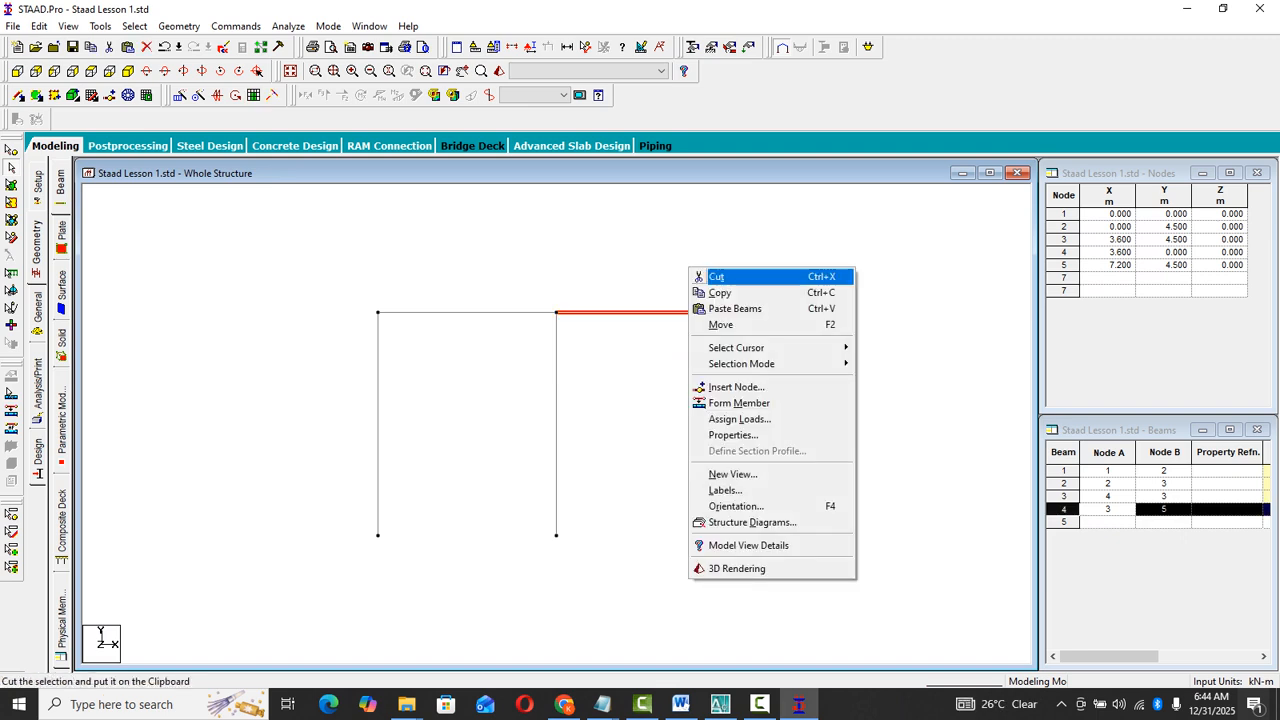
left_click(700, 306)
left_click(720, 348)
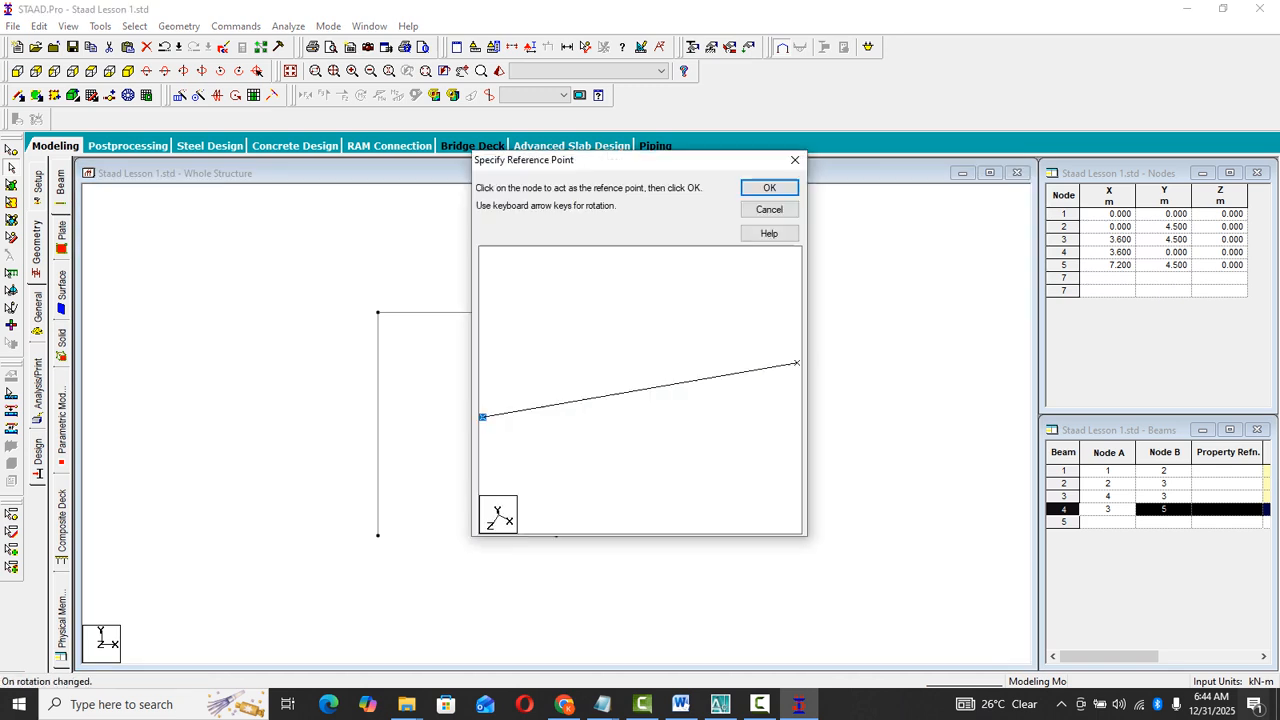
left_click(769, 187)
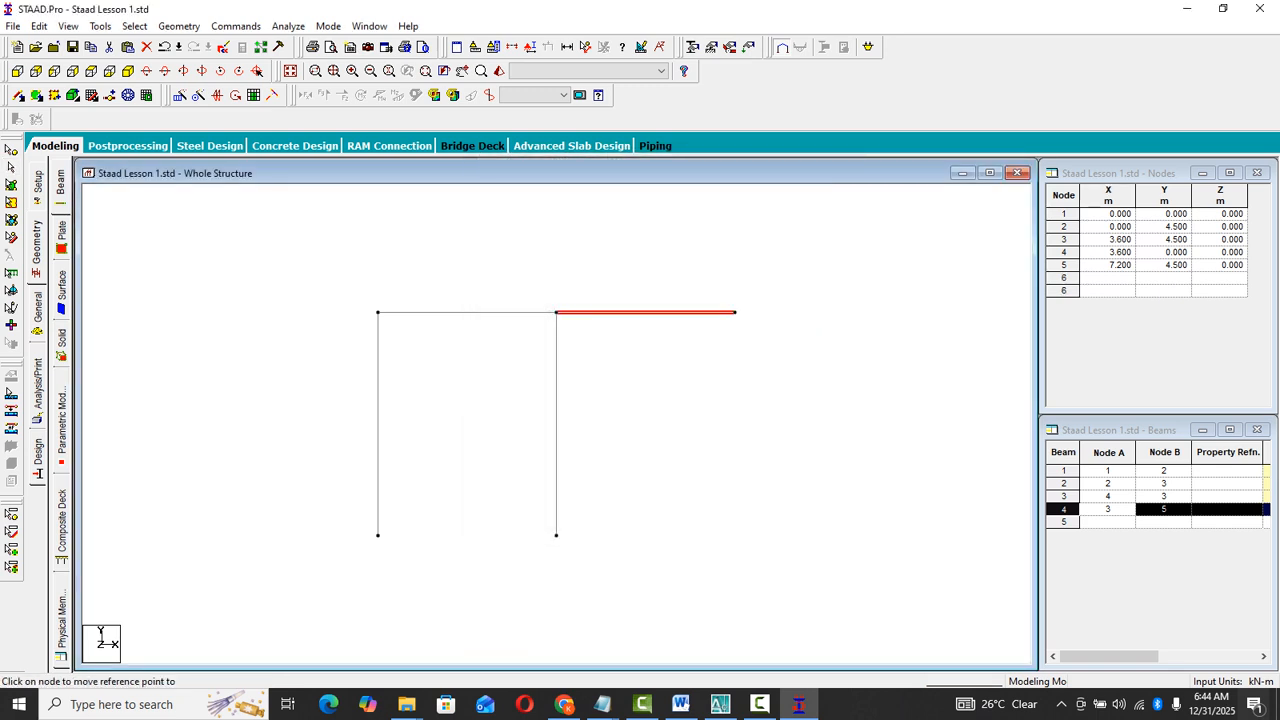
left_click(736, 312)
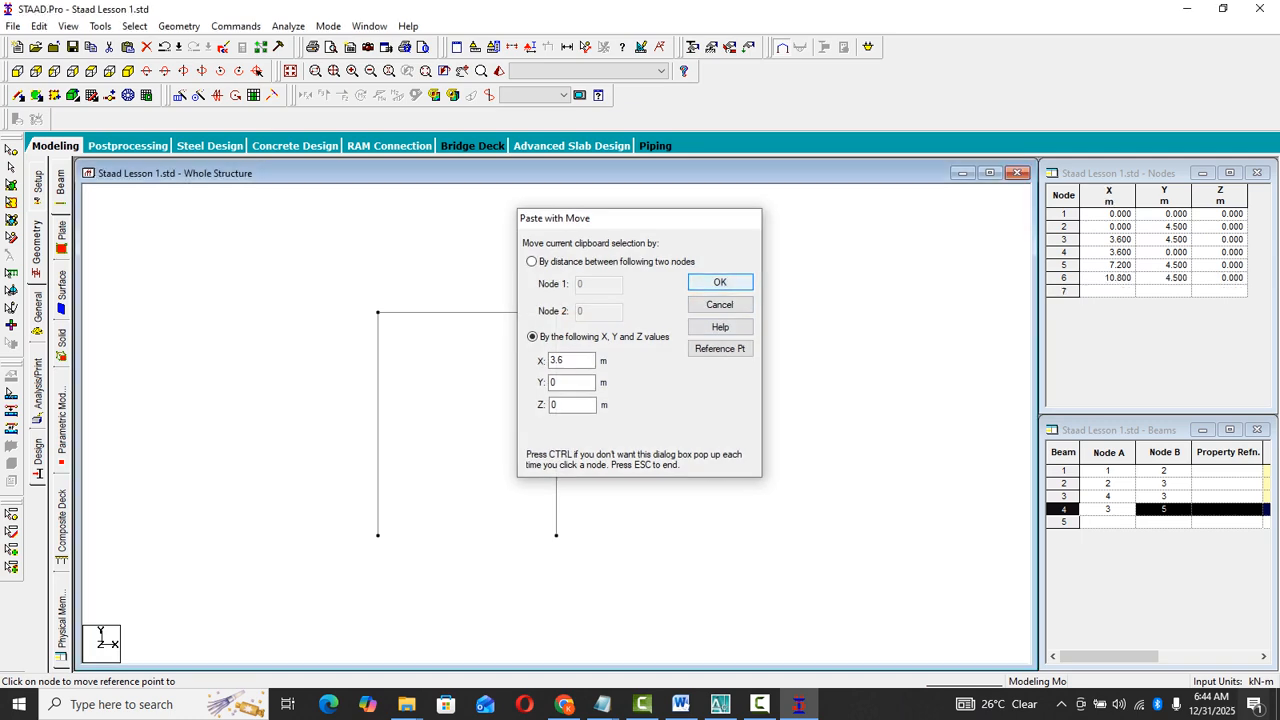
left_click(722, 281)
- Merge the two collinear beams beyond the middle column into one member, keeping beam number 4
left_click_drag(580, 263, 862, 398)
left_click_drag(674, 263, 520, 370)
left_click(520, 370)
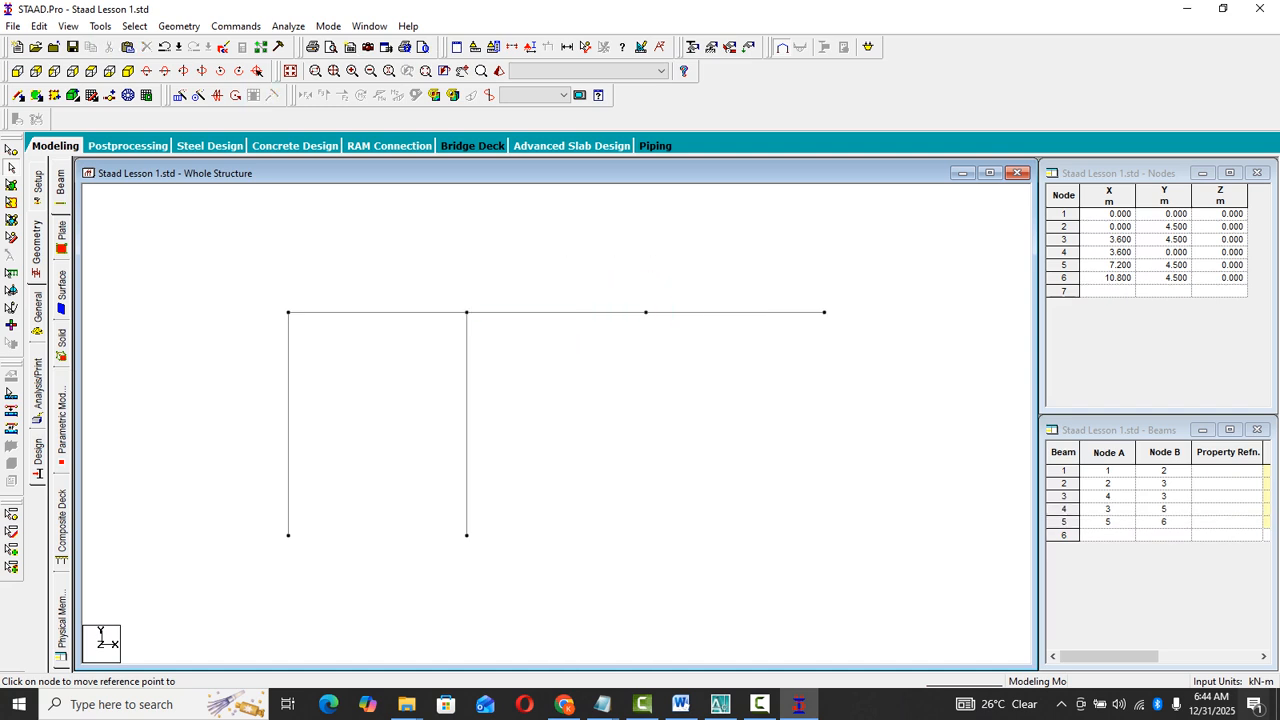
left_click_drag(524, 245, 757, 390)
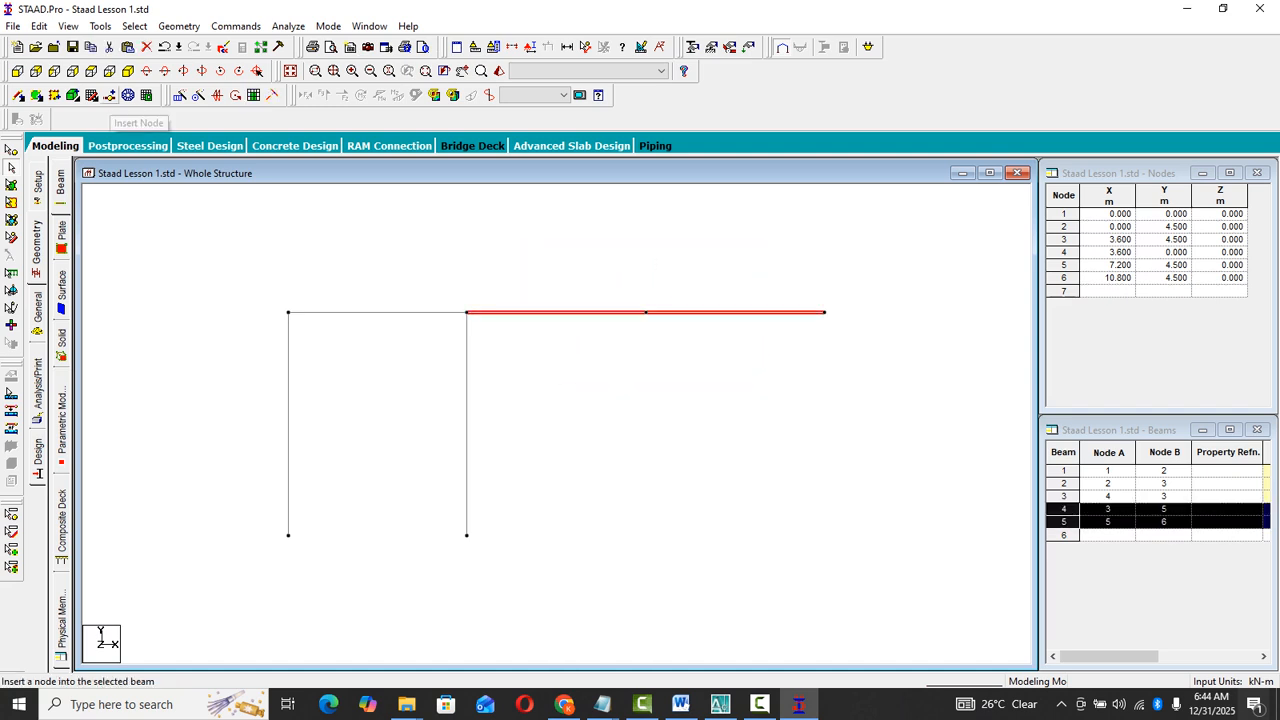
left_click(179, 26)
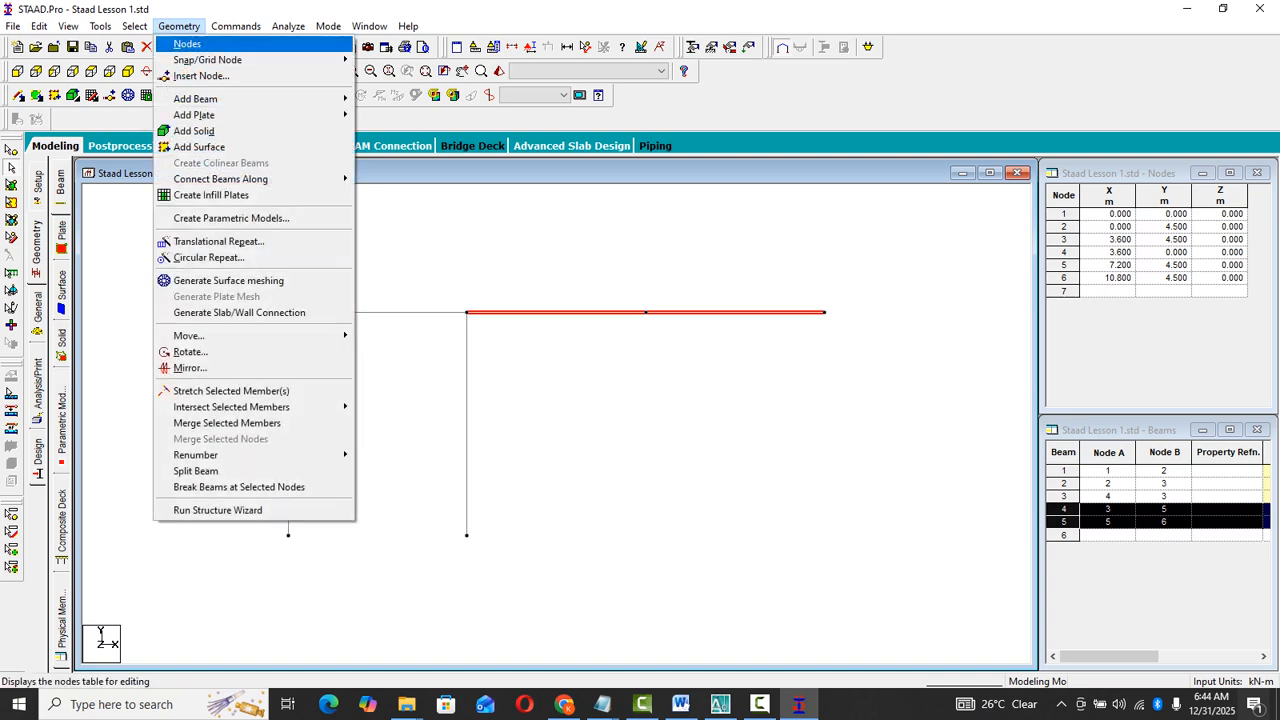
left_click(227, 423)
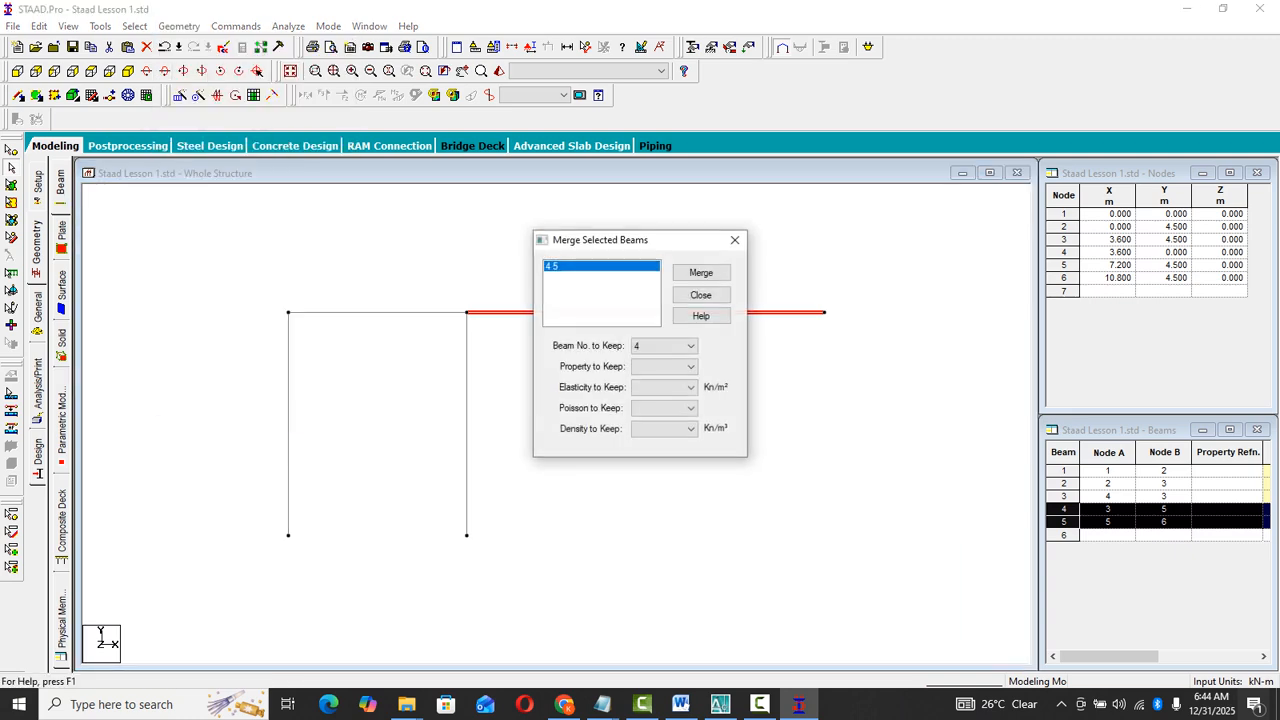
left_click(701, 272)
left_click(701, 295)
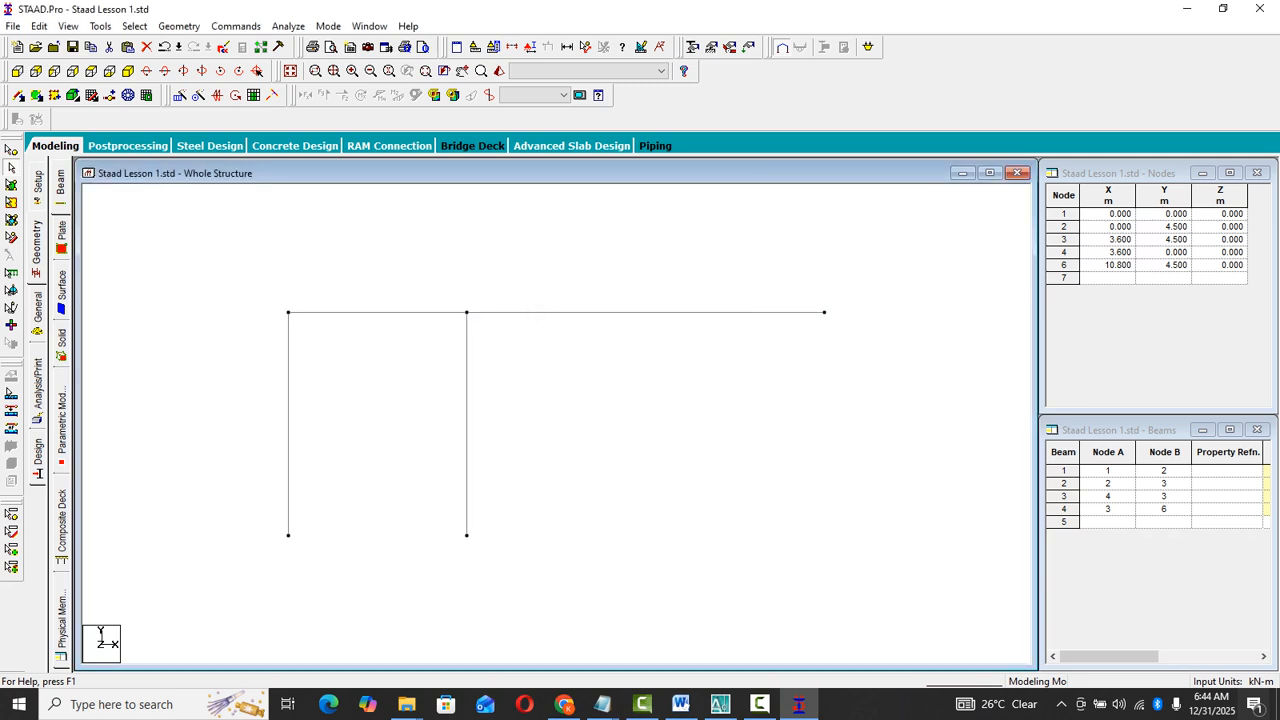
- Insert a node into the merged beam 4.2 m from the middle column
left_click(660, 312)
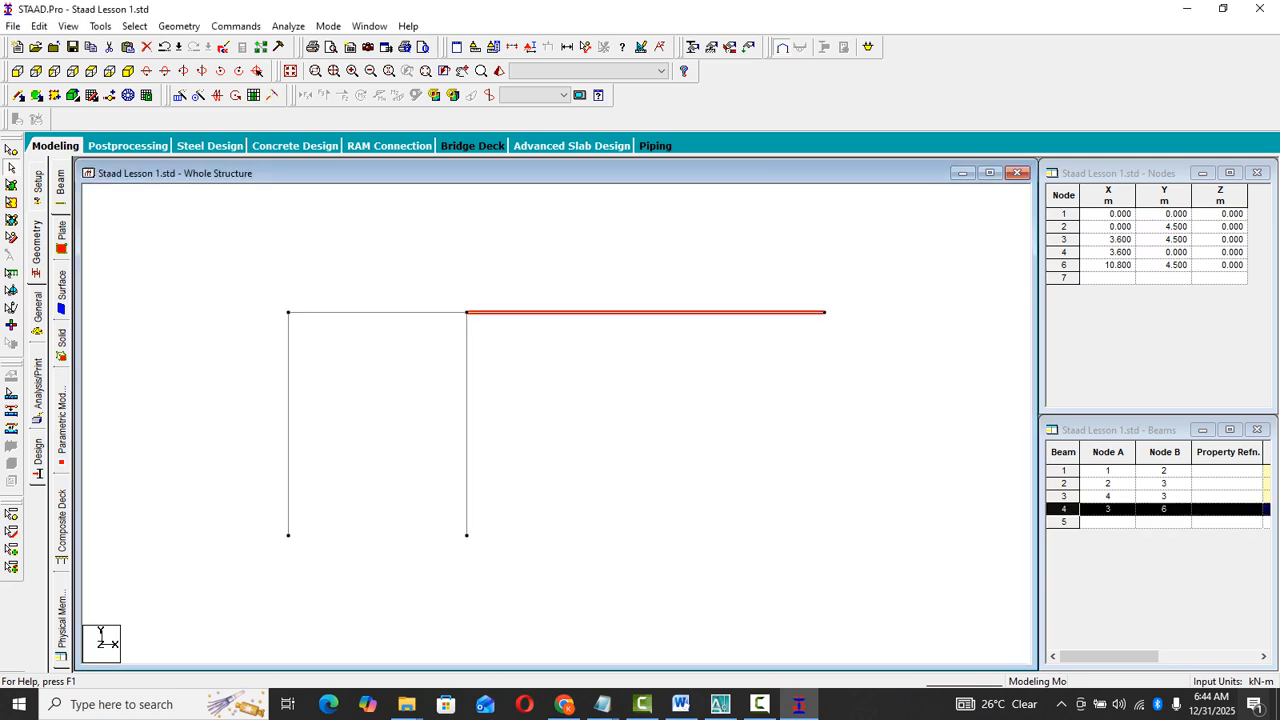
left_click(110, 95)
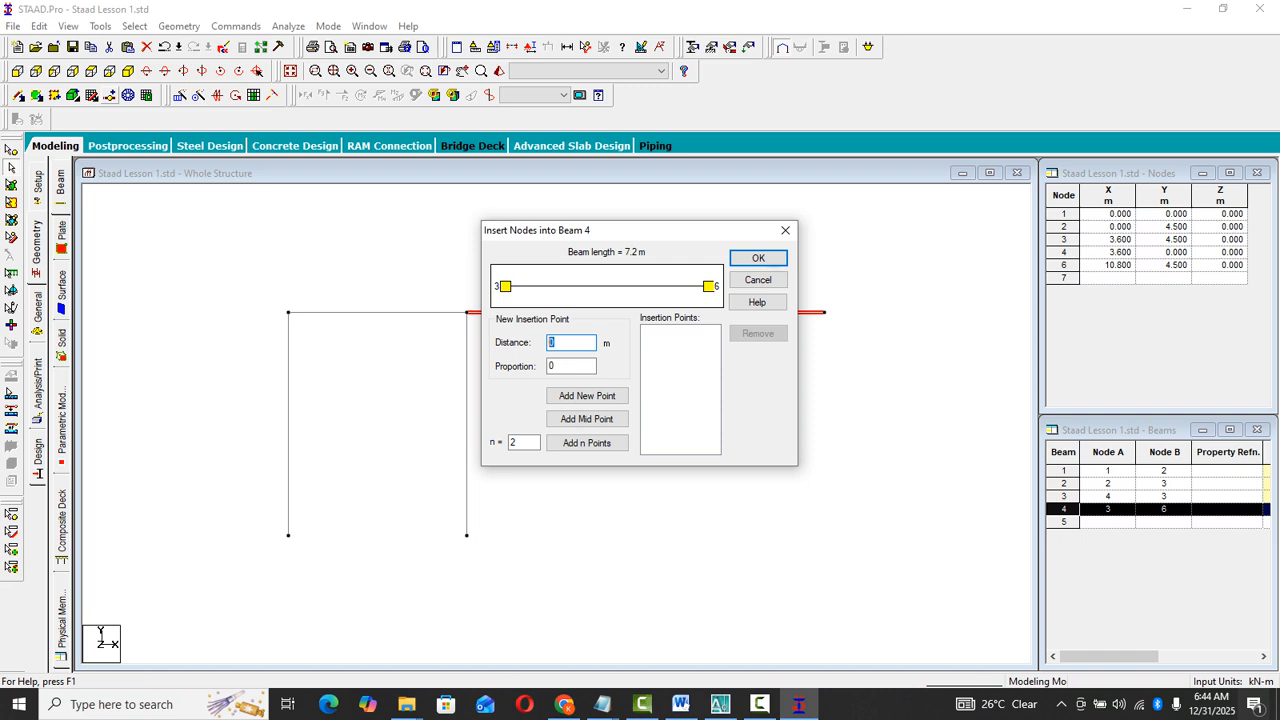
type("4.2")
left_click(587, 395)
left_click(758, 258)
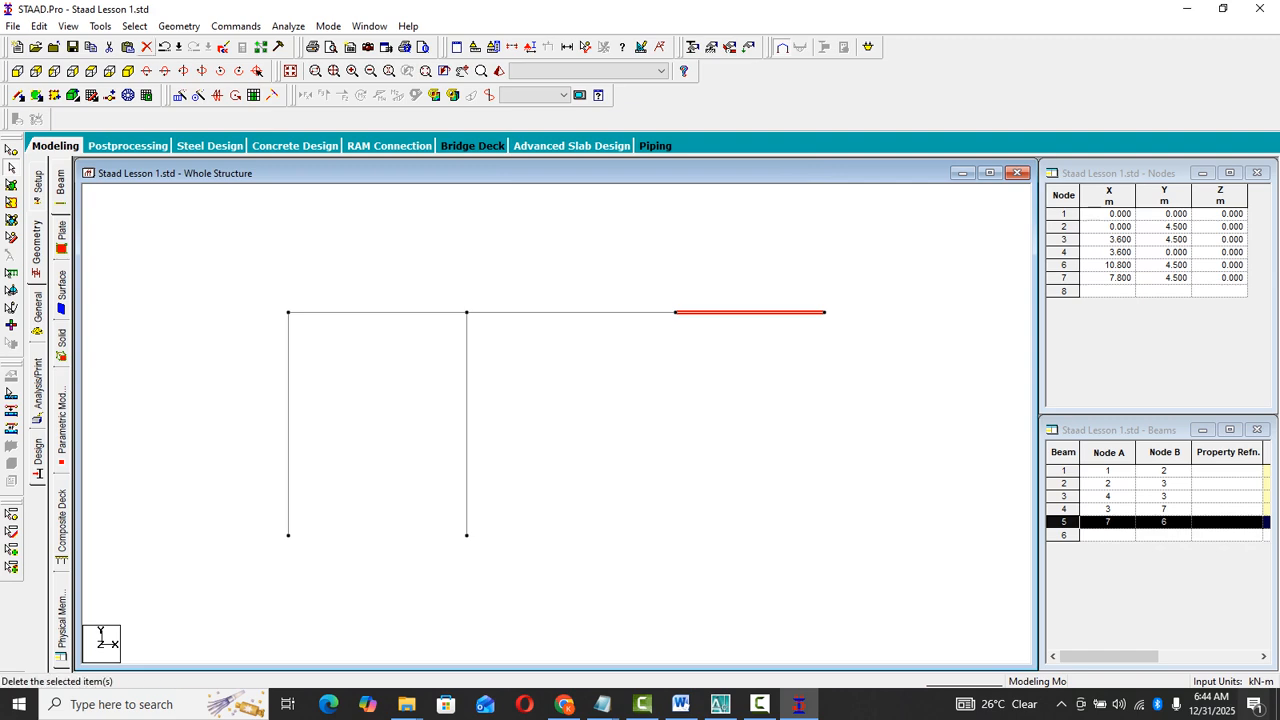
- Delete the leftover beam segment beyond the new node together with its unattached end node
left_click(146, 47)
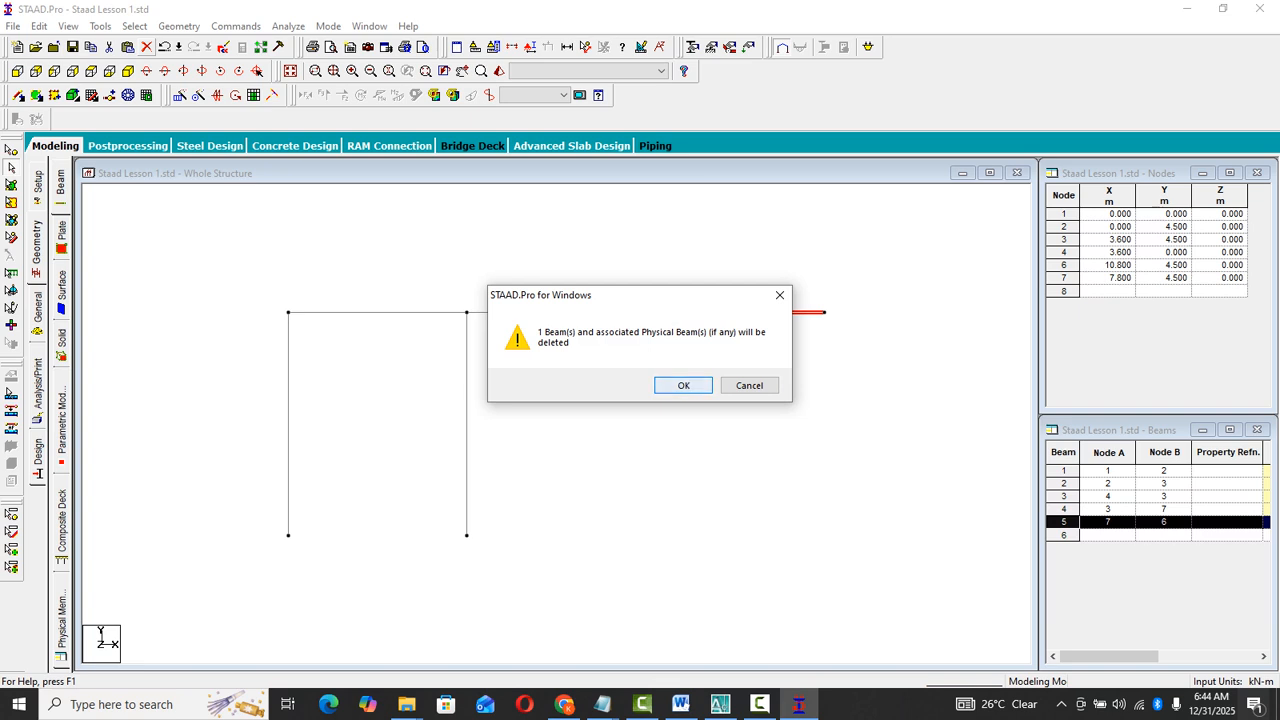
left_click(683, 385)
left_click(683, 385)
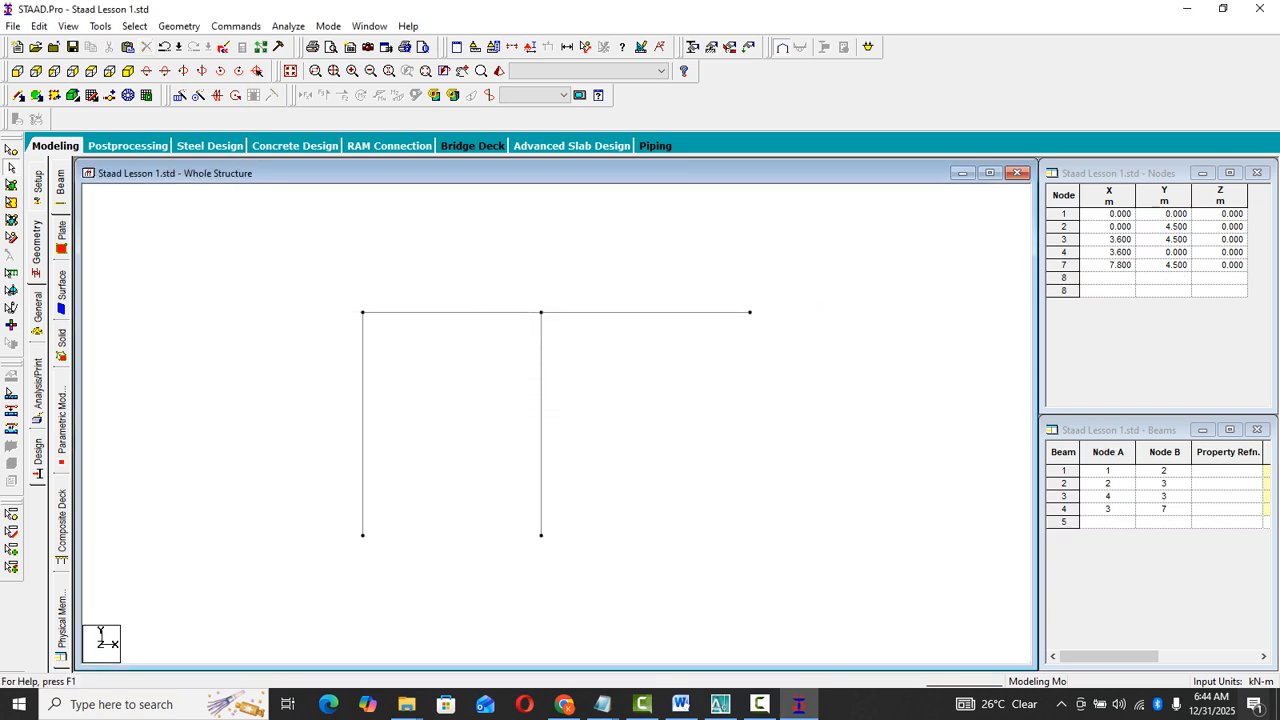
- Copy the middle column and paste it under the right beam's outer end, using its top node as reference, offset 4.2 m in X
left_click(541, 411)
right_click(565, 246)
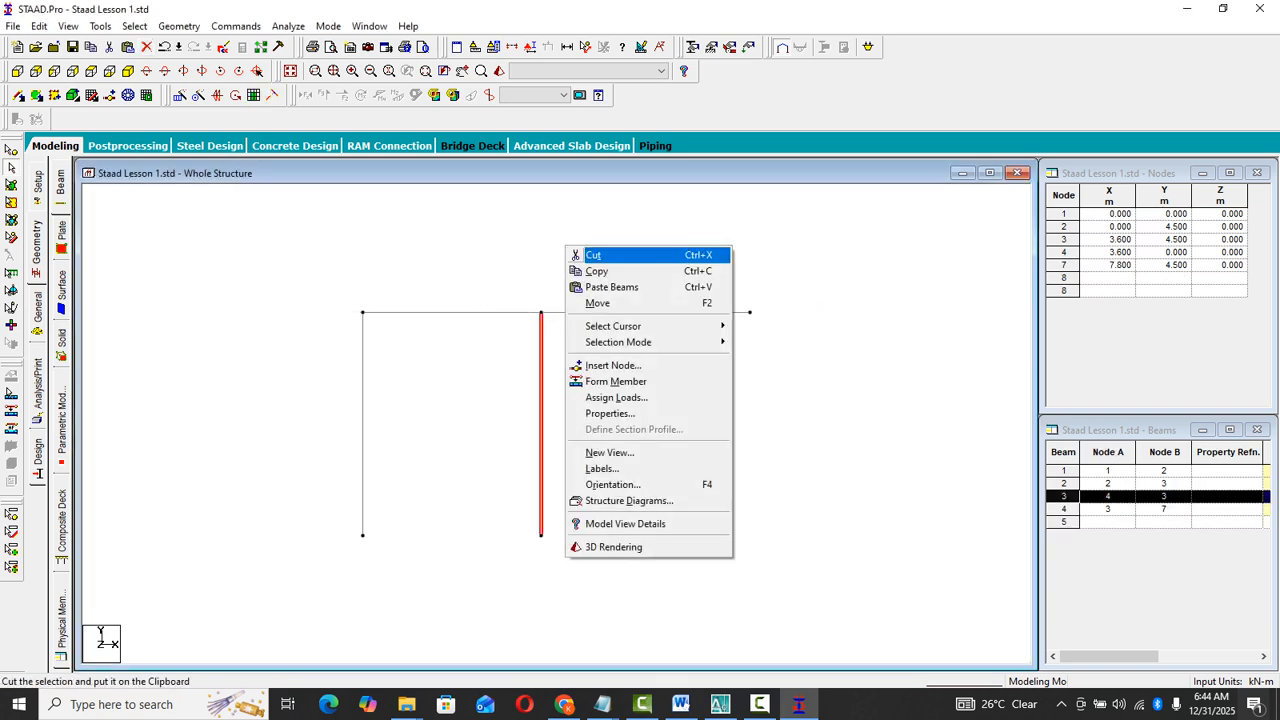
left_click(596, 271)
right_click(621, 247)
left_click(650, 288)
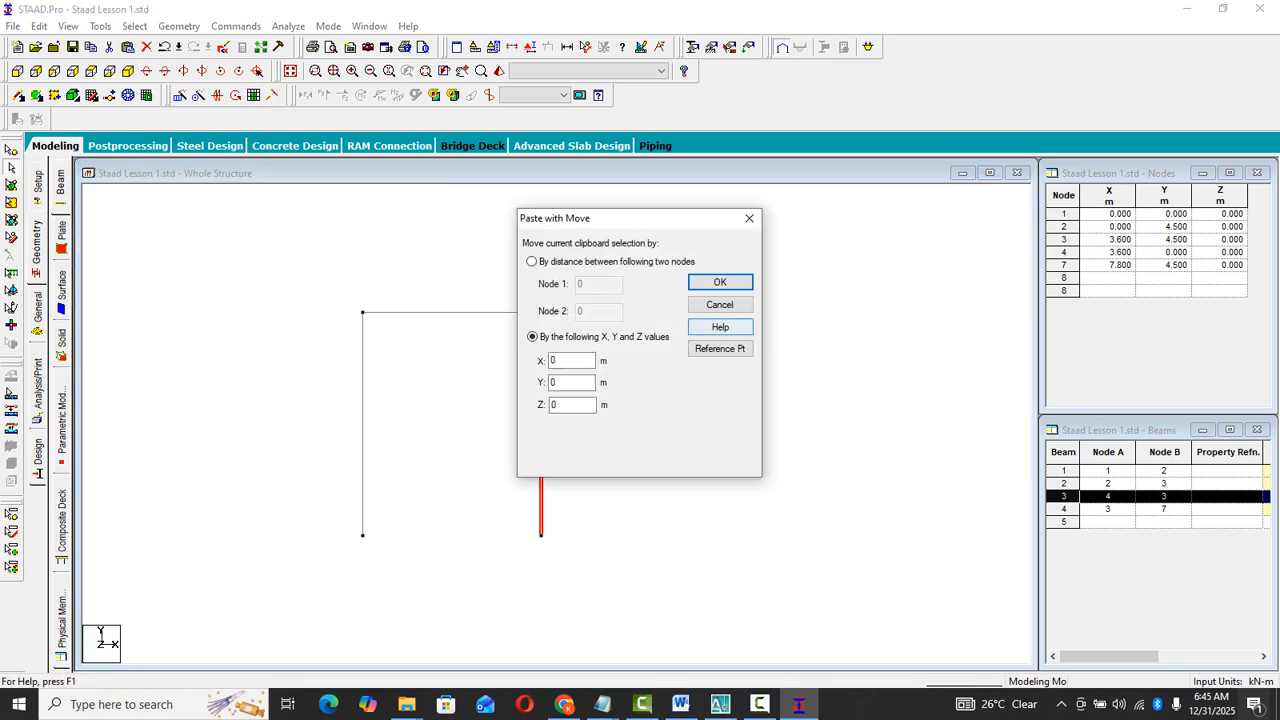
left_click(720, 348)
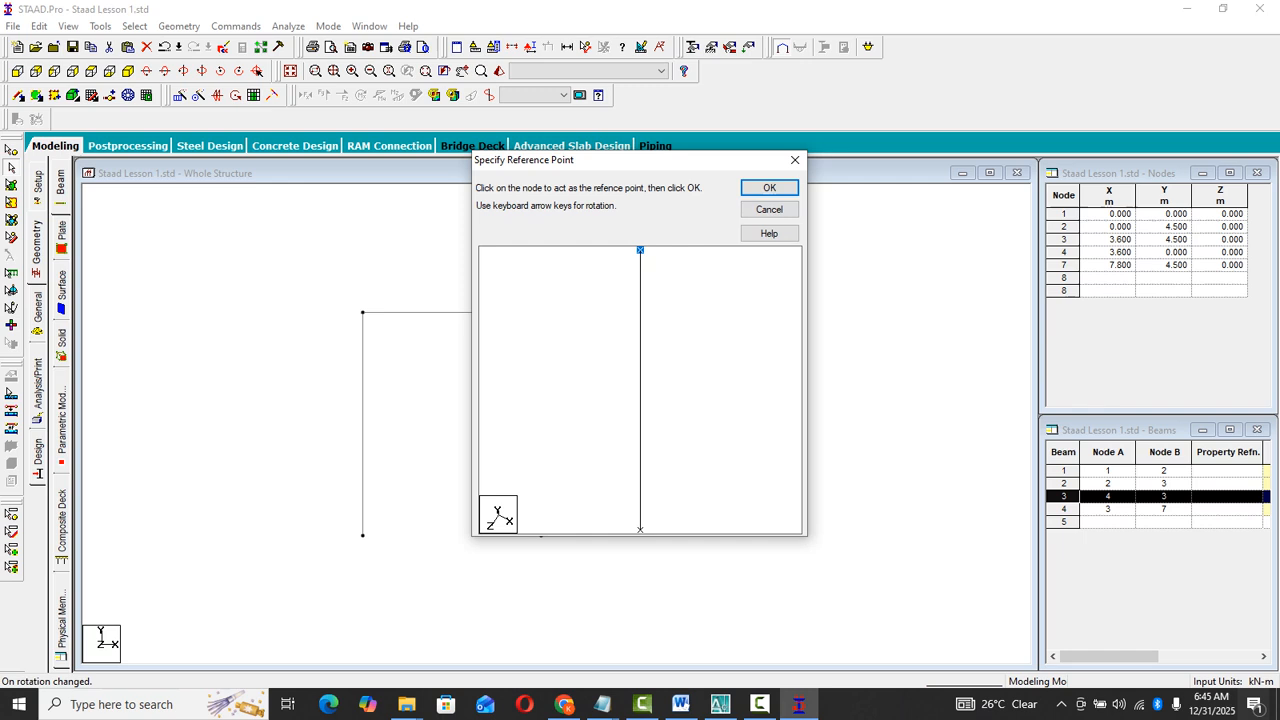
left_click(769, 187)
left_click(750, 312)
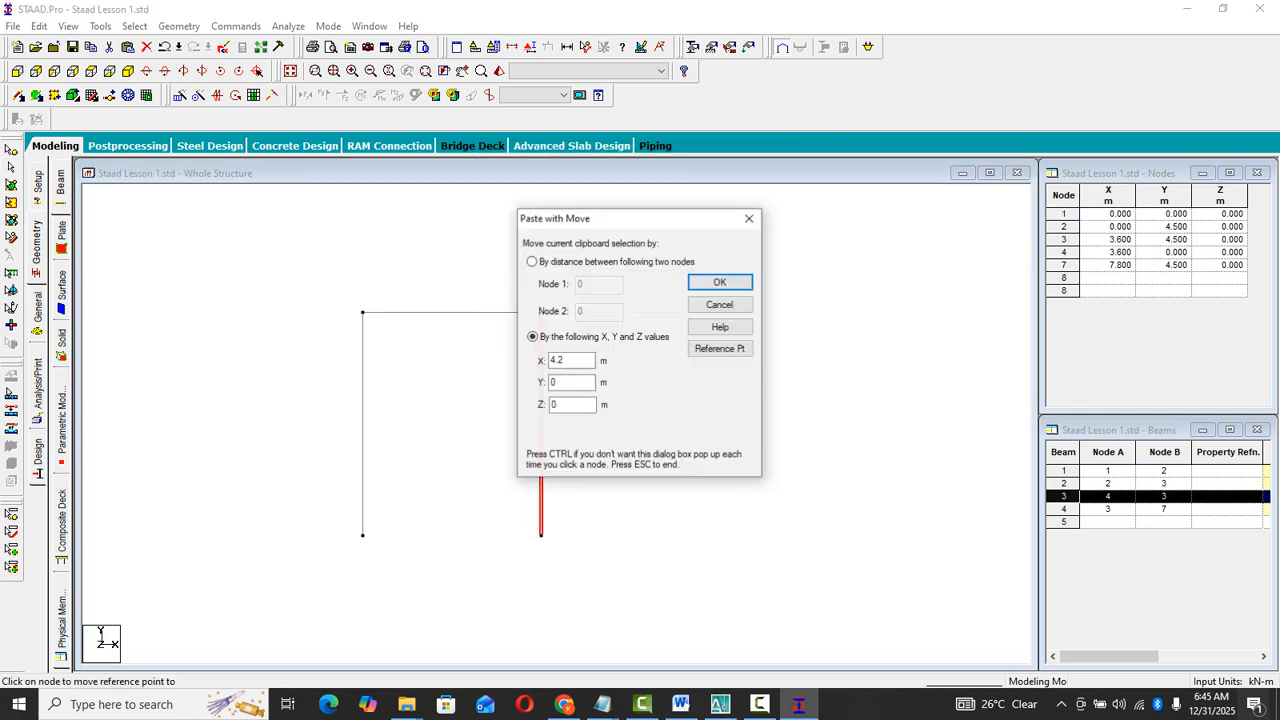
left_click(720, 281)
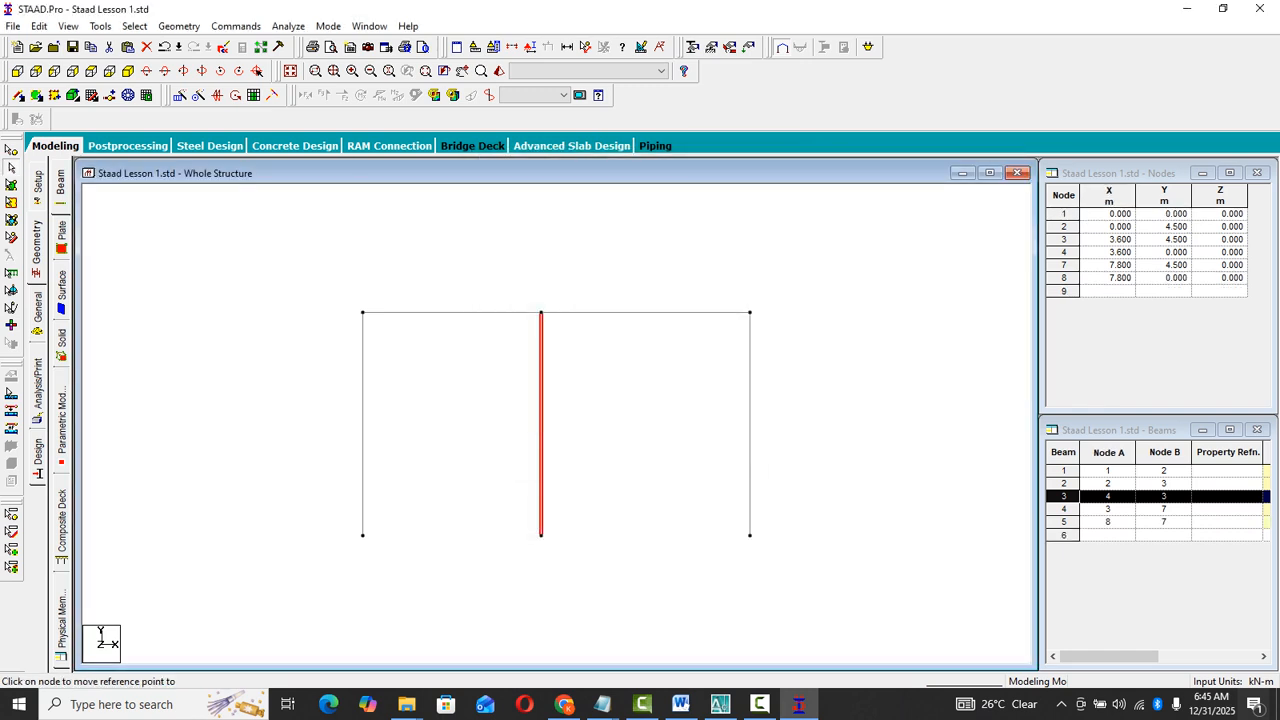
key("Escape")
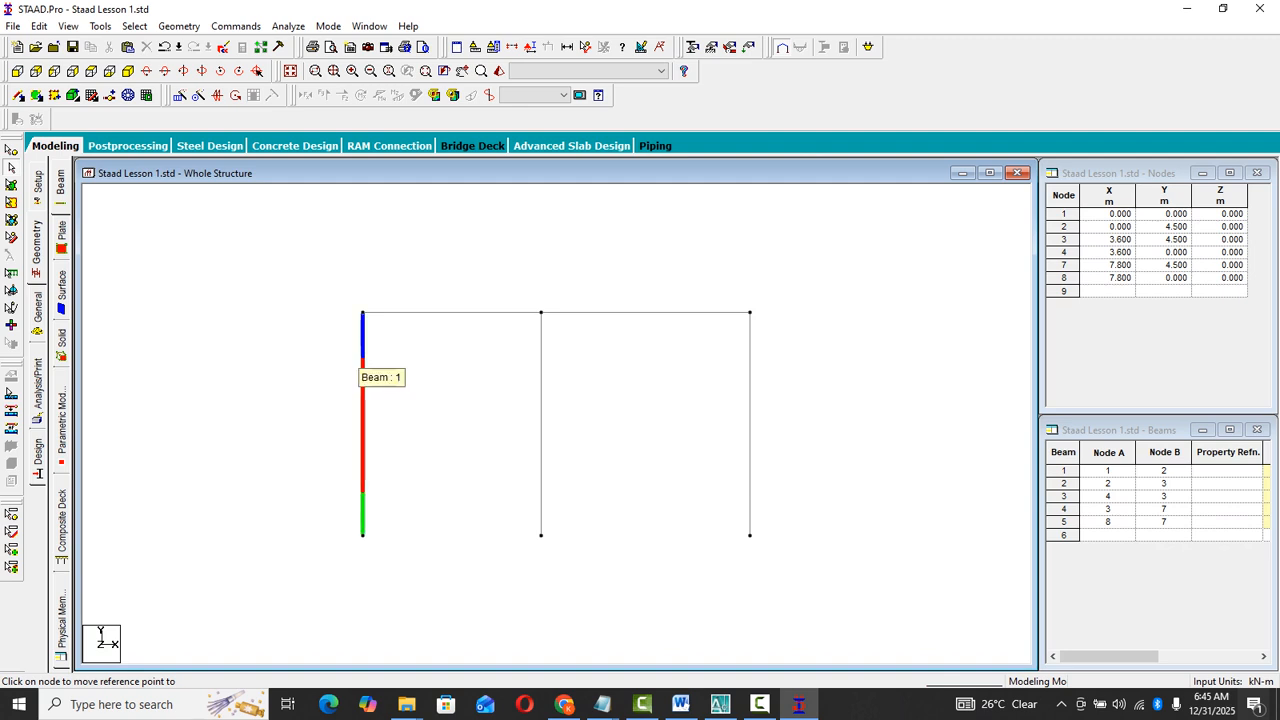
- Copy the left column and paste it on its own top node, using the base as reference, offset 4.5 m in Y
left_click(362, 348)
right_click(399, 247)
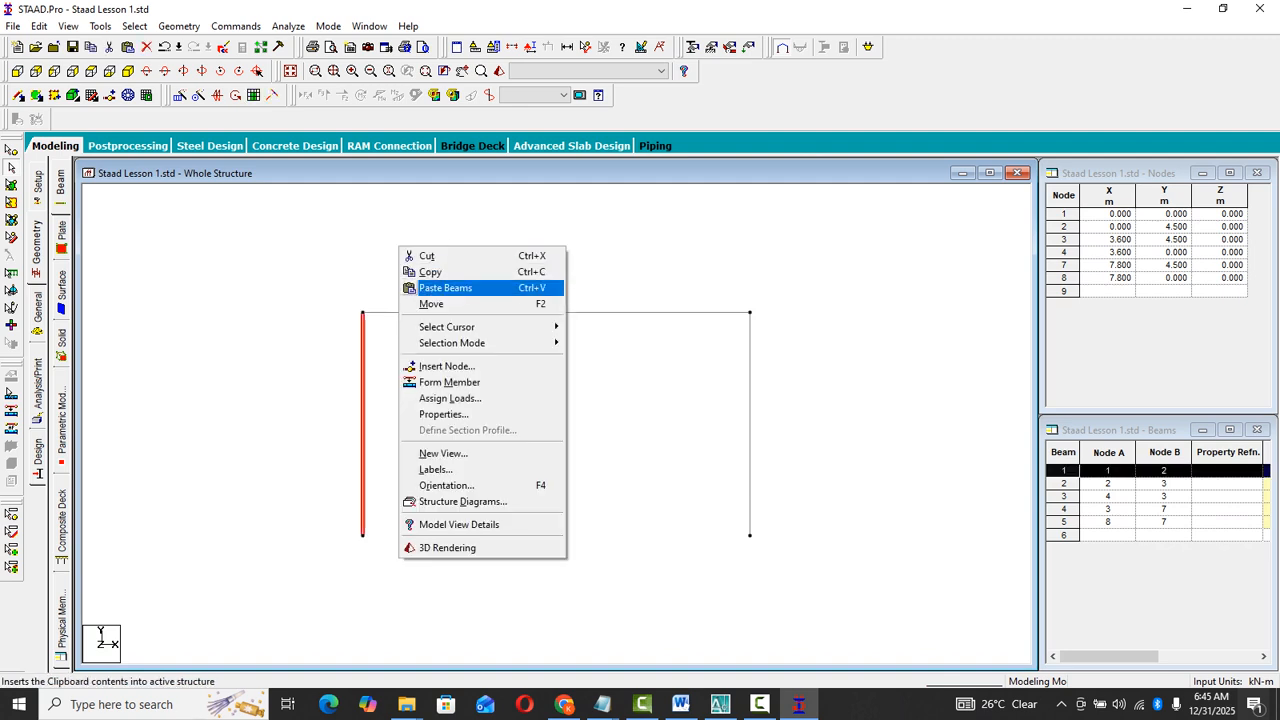
left_click(430, 272)
right_click(500, 243)
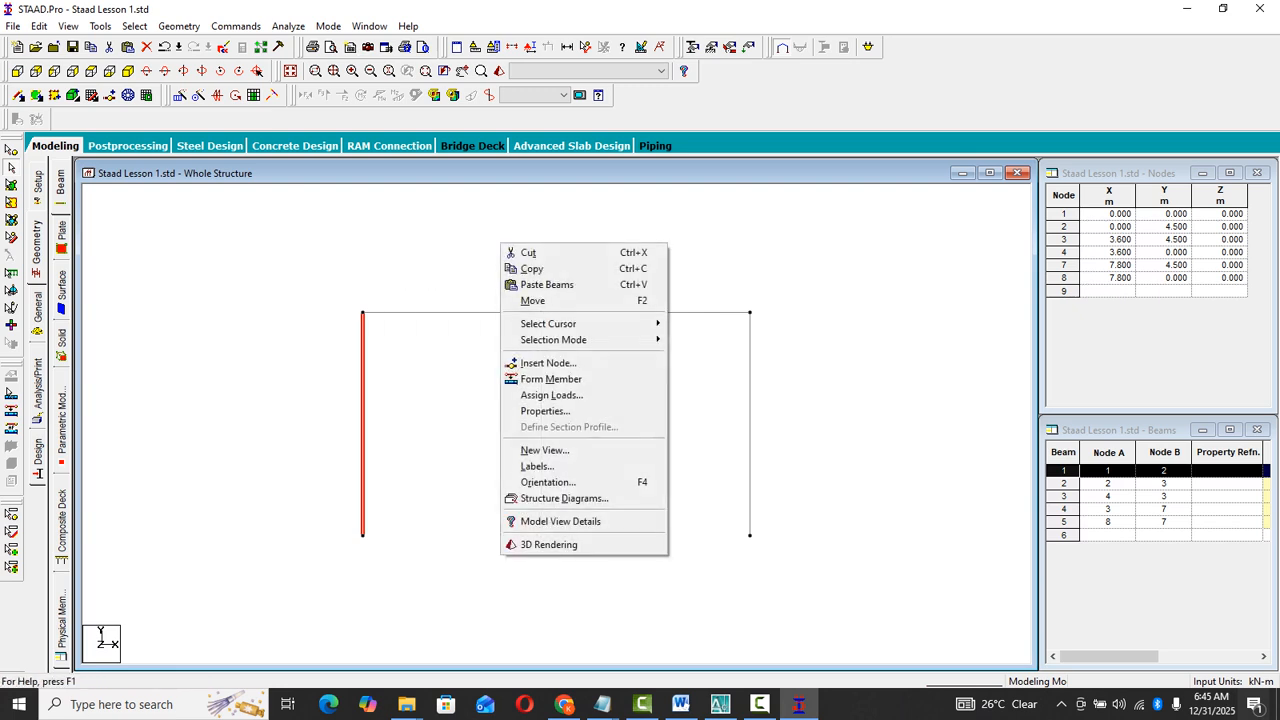
left_click(547, 284)
left_click(720, 348)
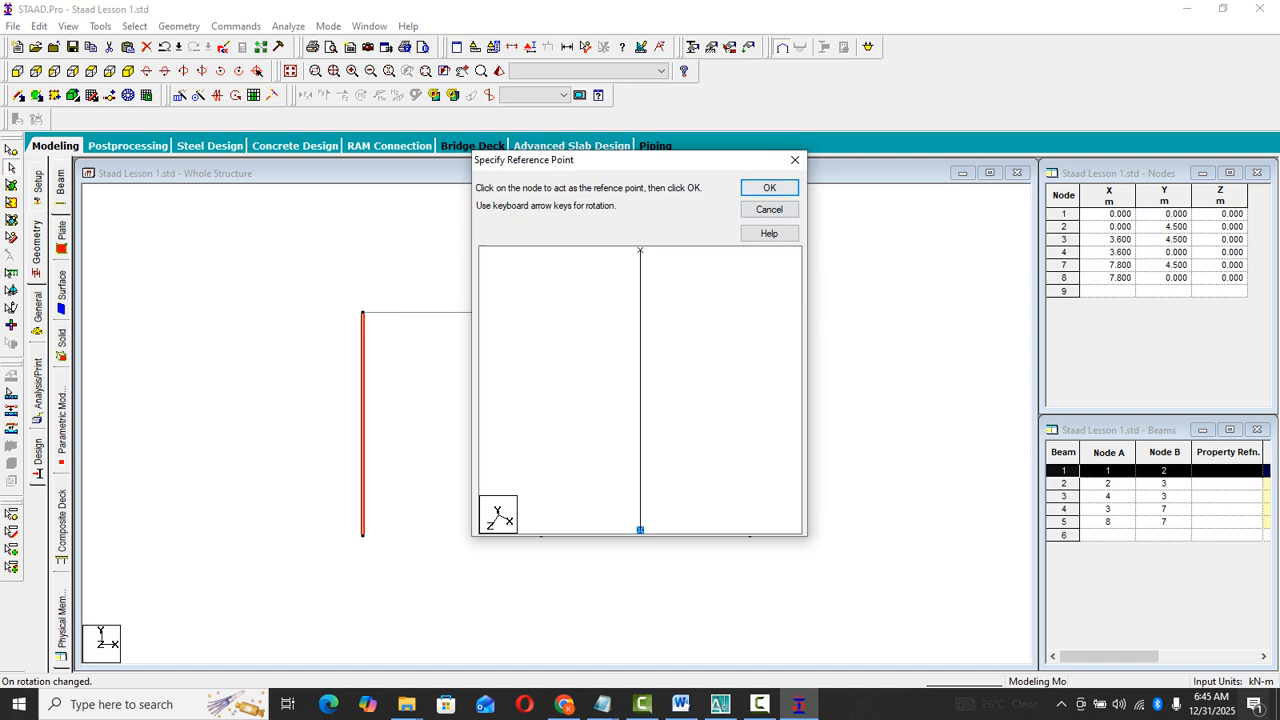
left_click(769, 188)
left_click(363, 312)
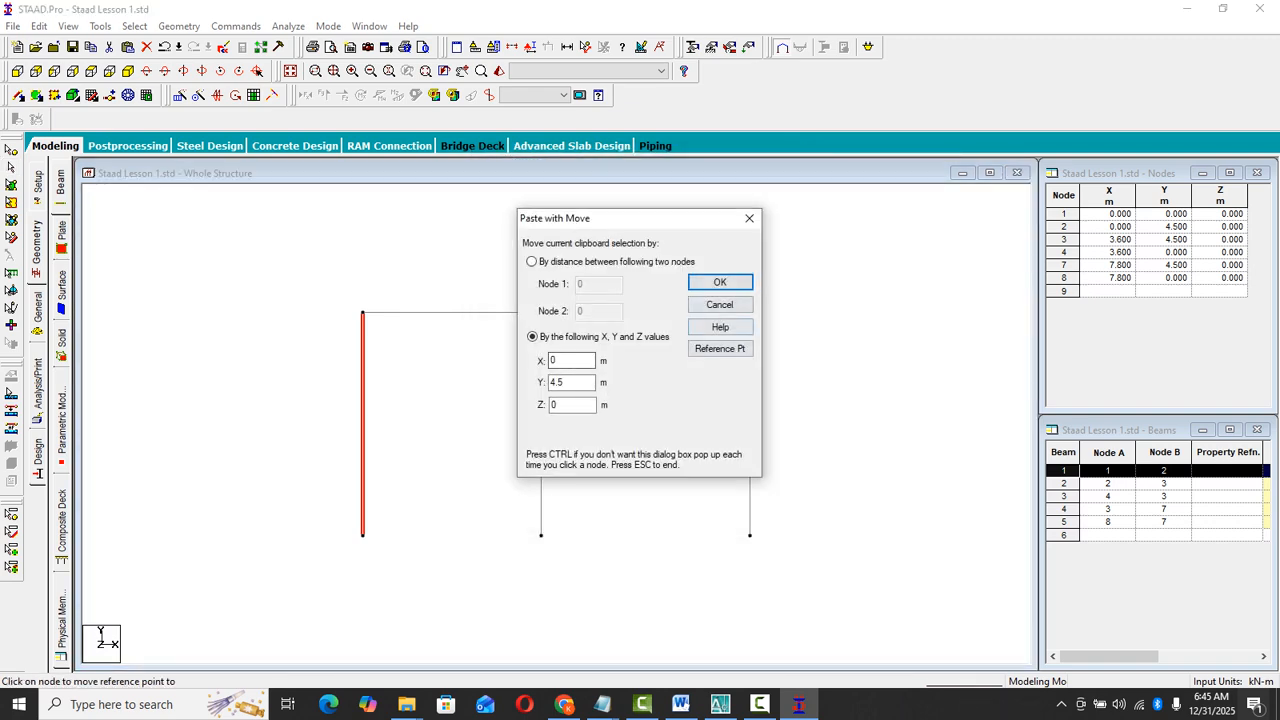
left_click(720, 282)
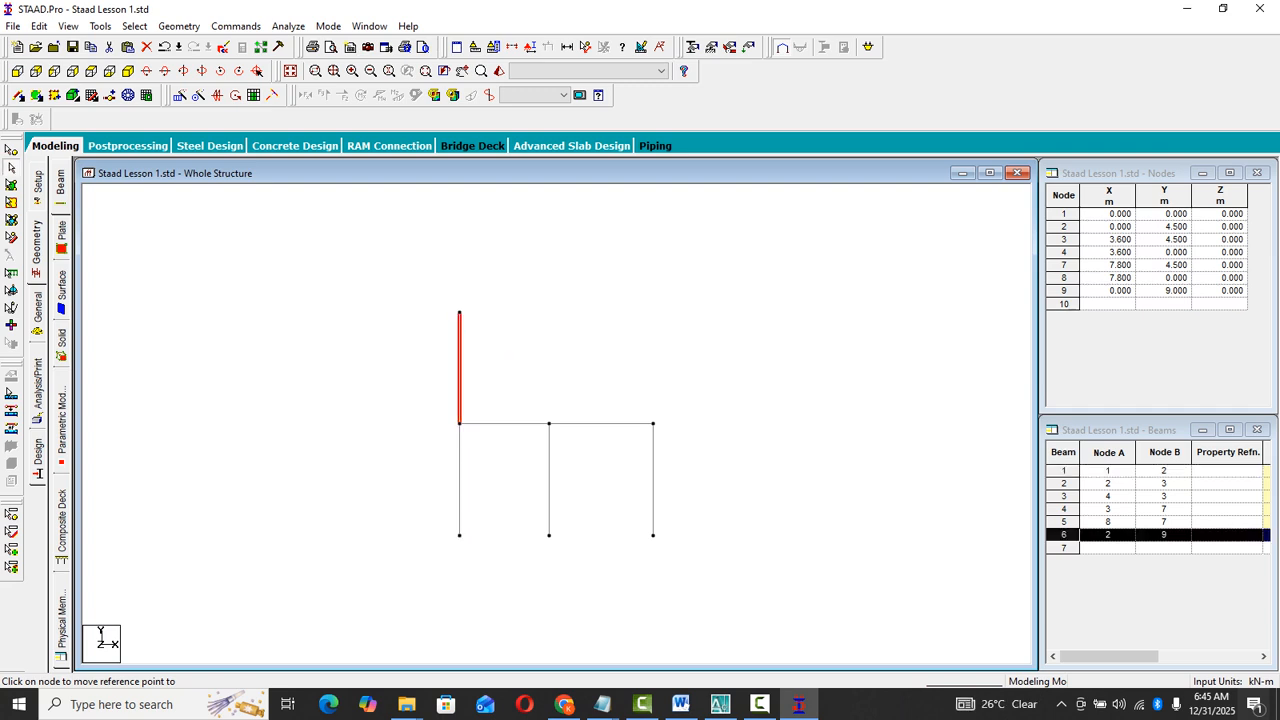
- Insert a node into the upper left column 3 m above the first-floor beam
left_click(128, 95)
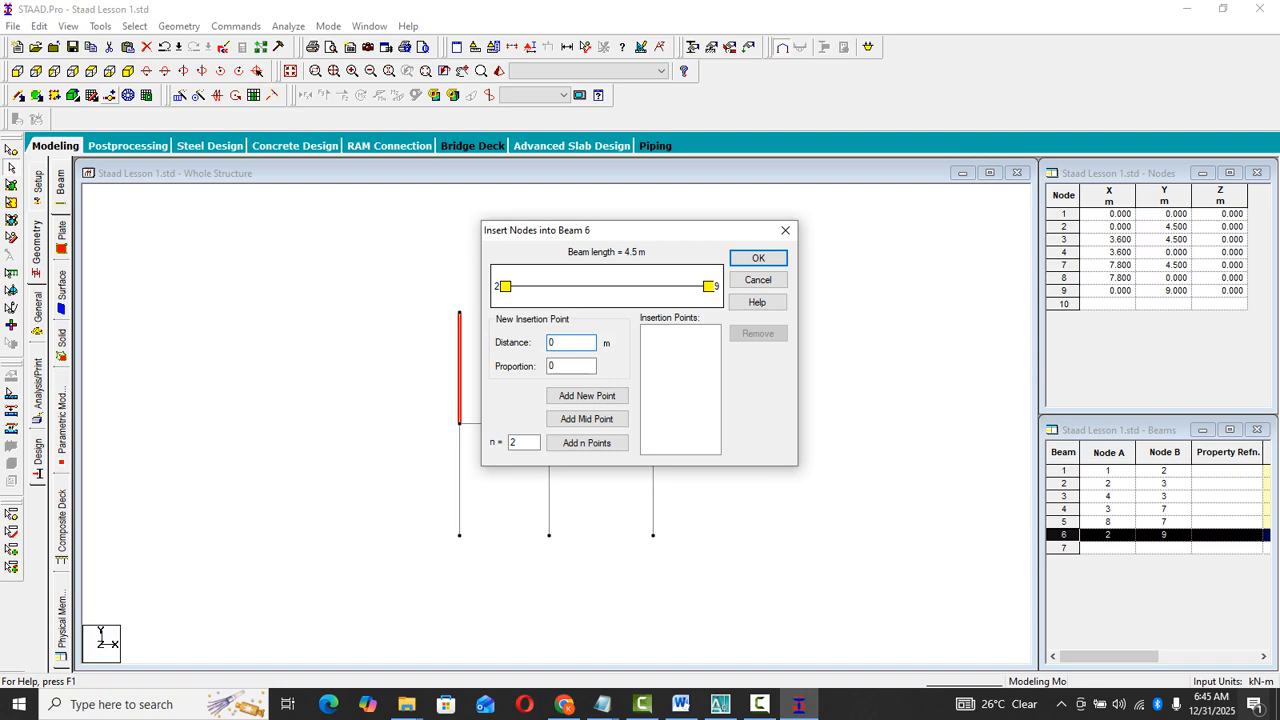
double_click(570, 343)
type("3")
left_click(587, 396)
left_click(758, 259)
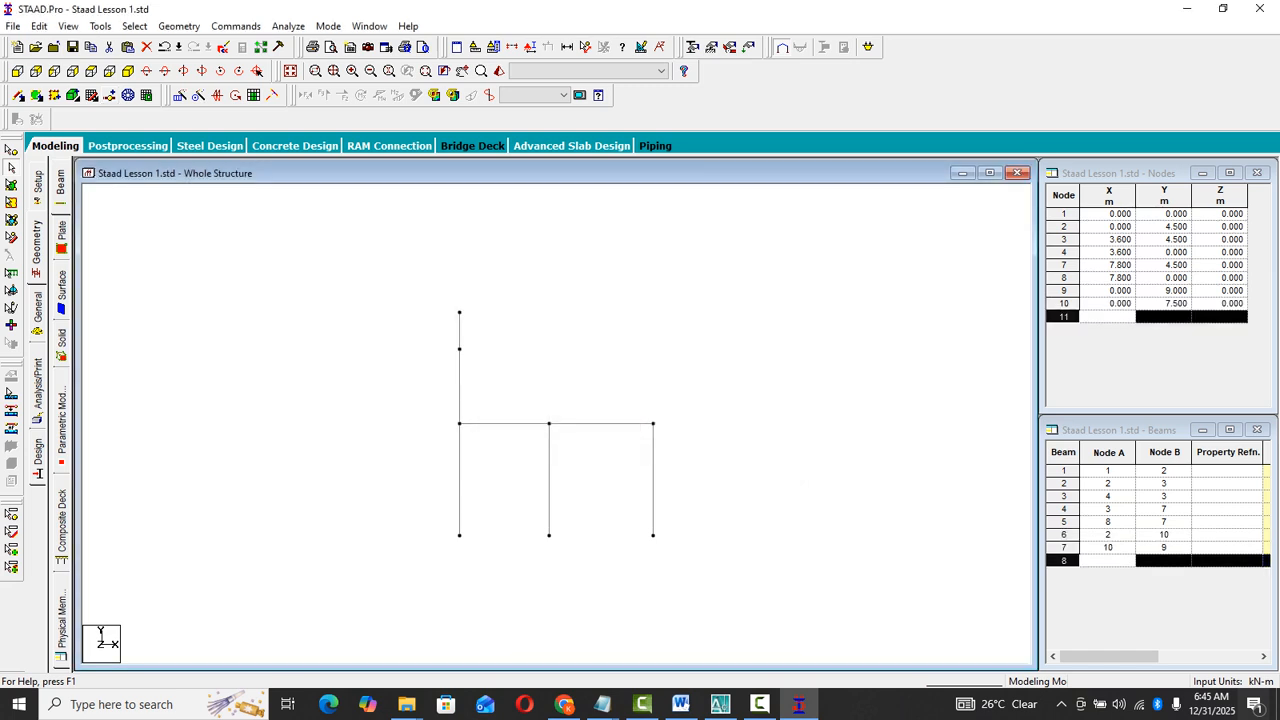
- Delete the column segment above the inserted node together with its unattached top node
left_click(460, 331)
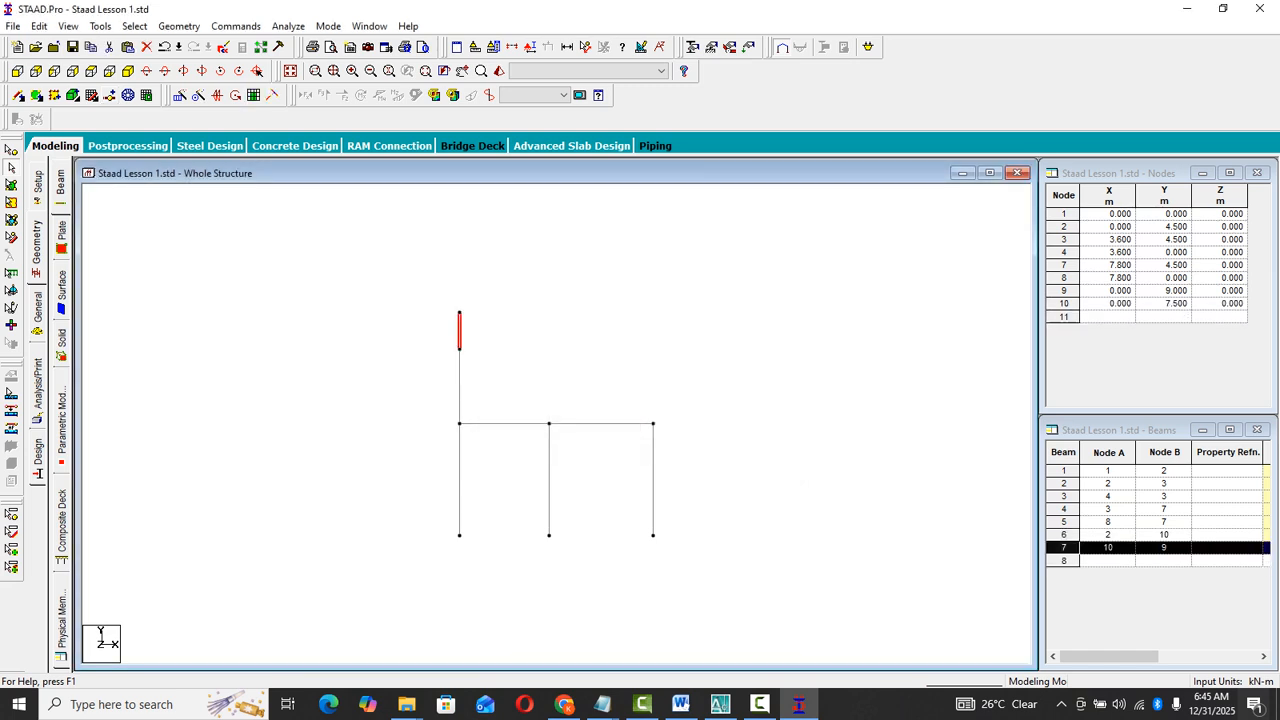
left_click(147, 47)
key("Return")
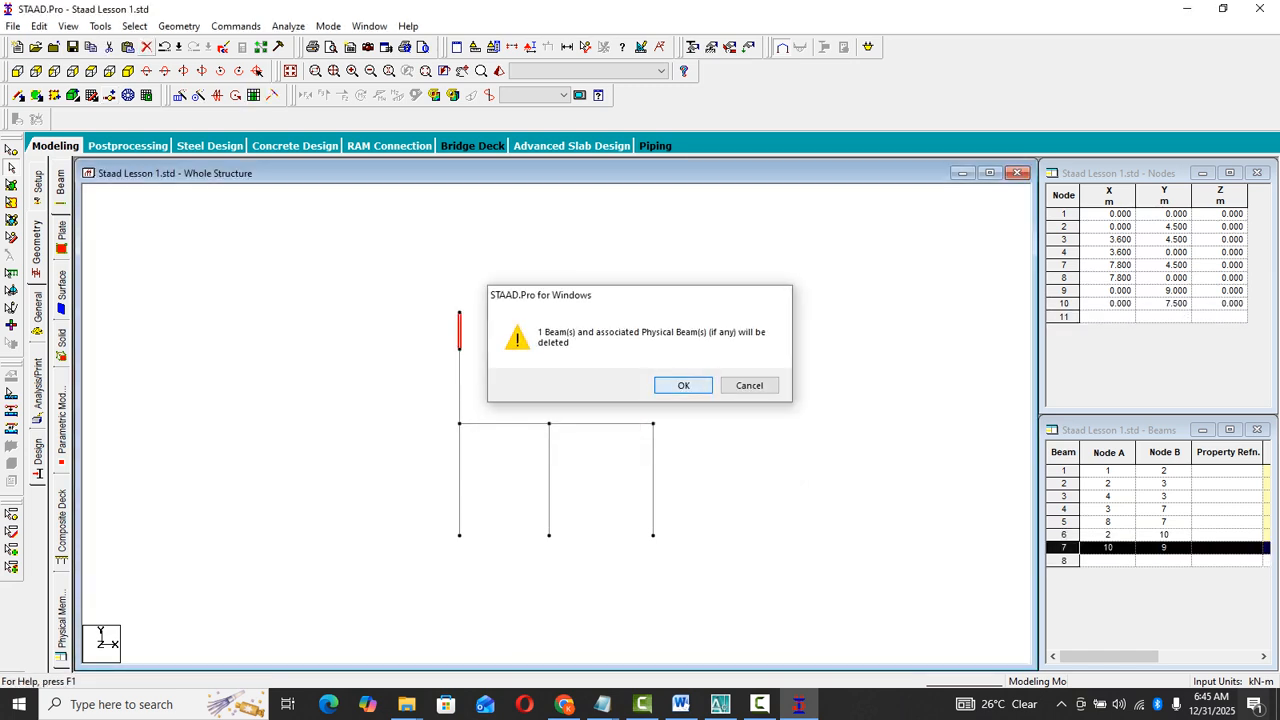
key("Return")
- Copy the 3 m upper left column and paste it by its base node onto the middle and right columns' top nodes
left_click(440, 355)
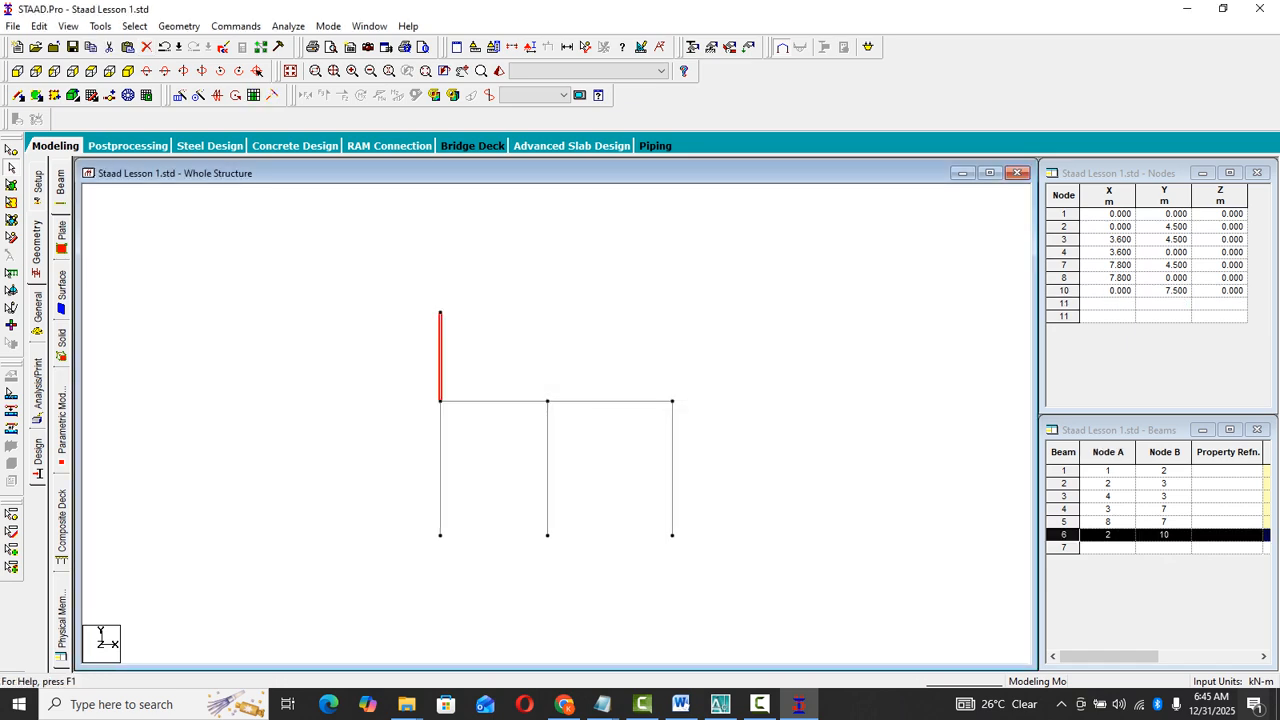
right_click(463, 269)
left_click(500, 295)
right_click(686, 307)
left_click(731, 347)
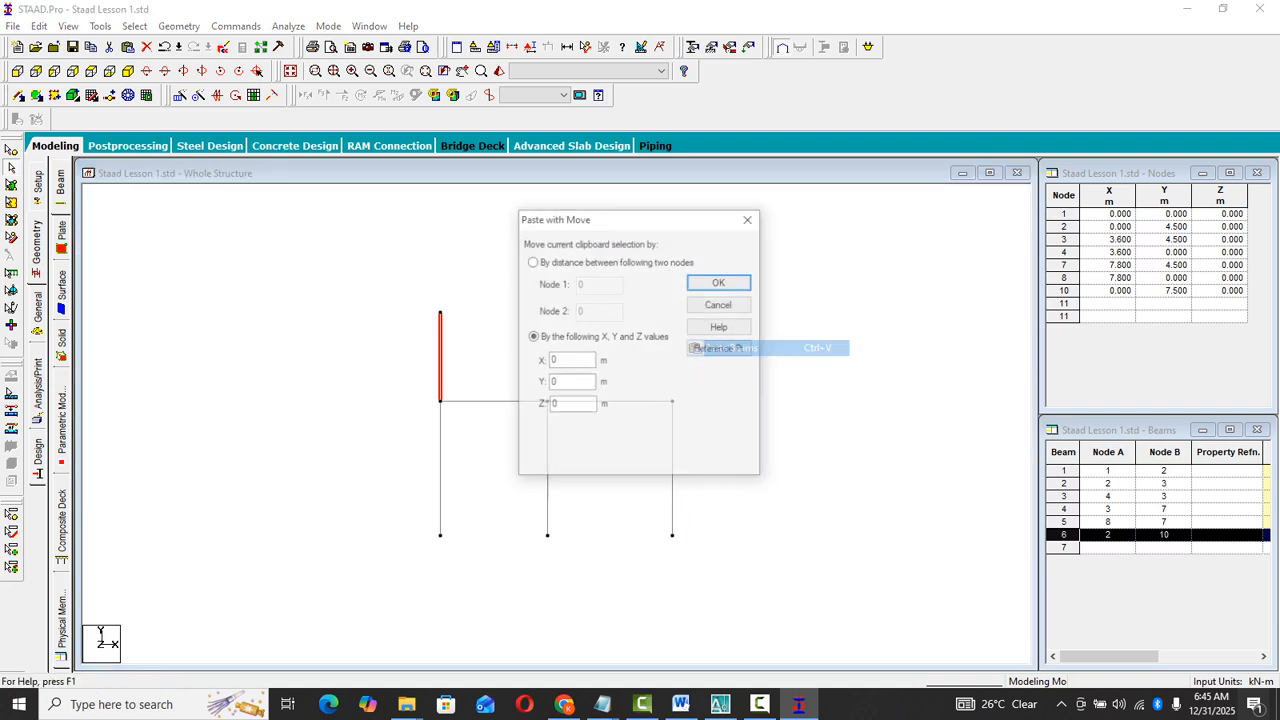
left_click(714, 349)
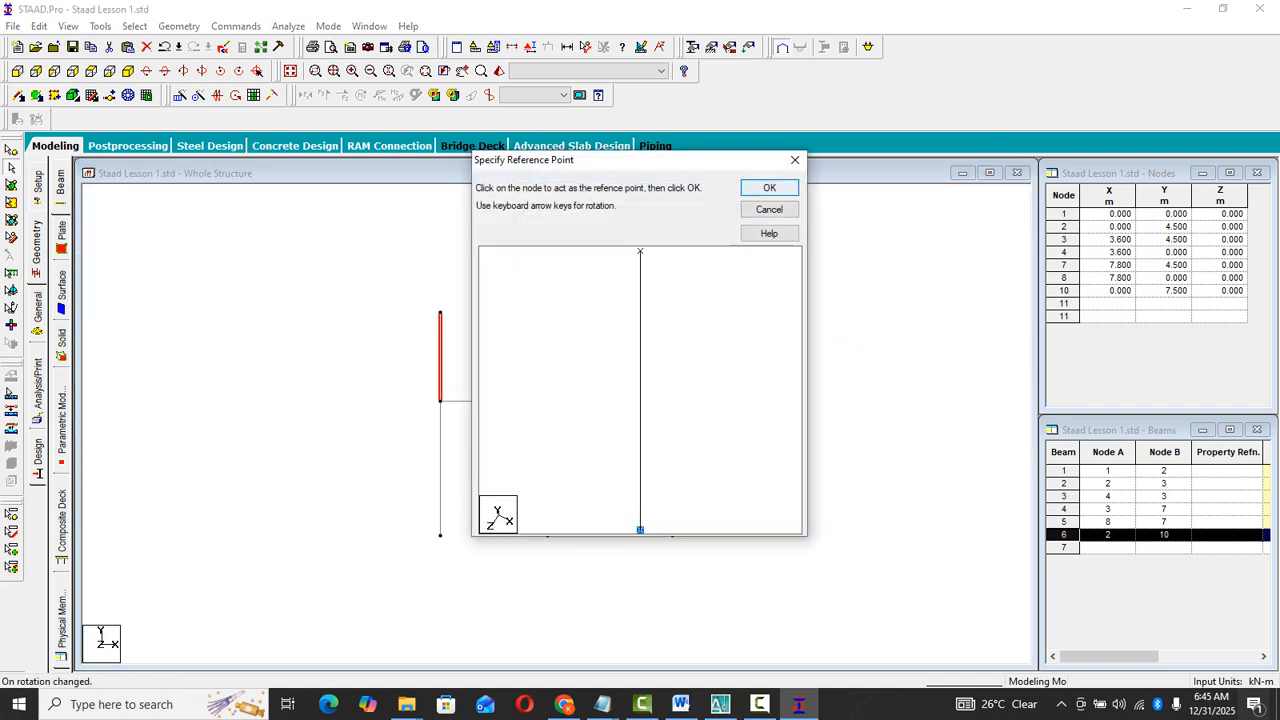
left_click(769, 188)
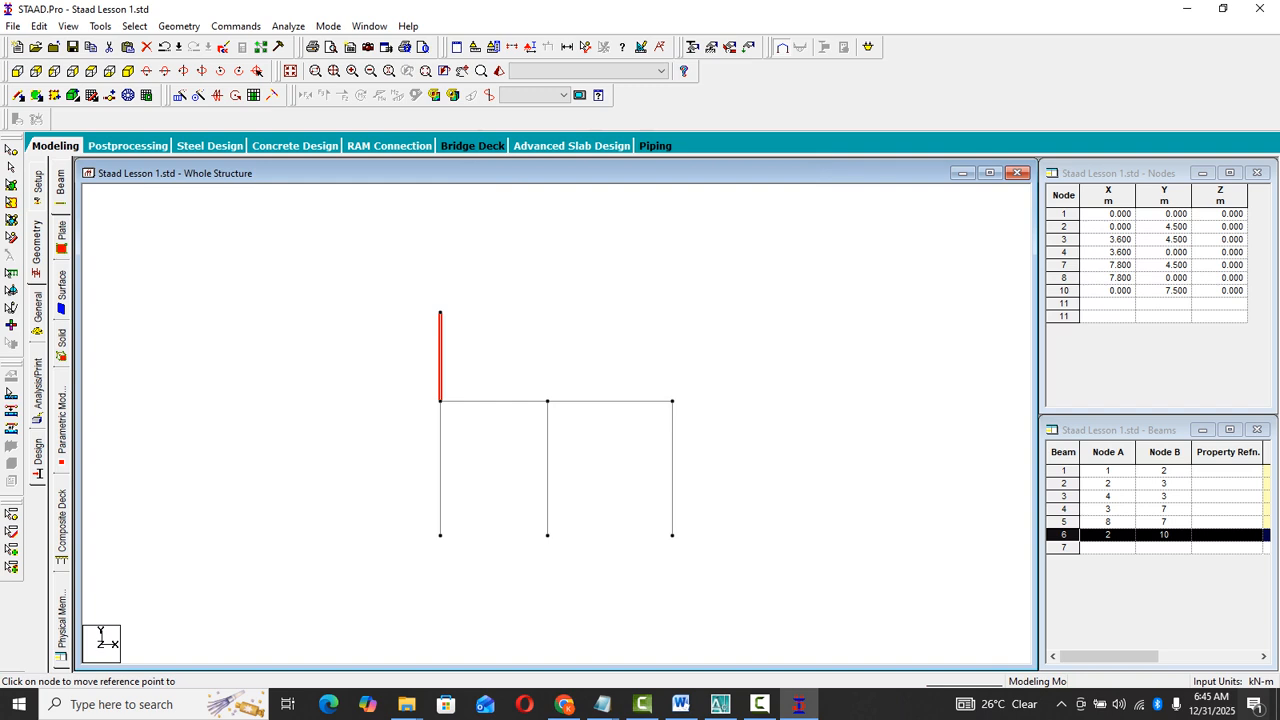
left_click(547, 401)
left_click(672, 401)
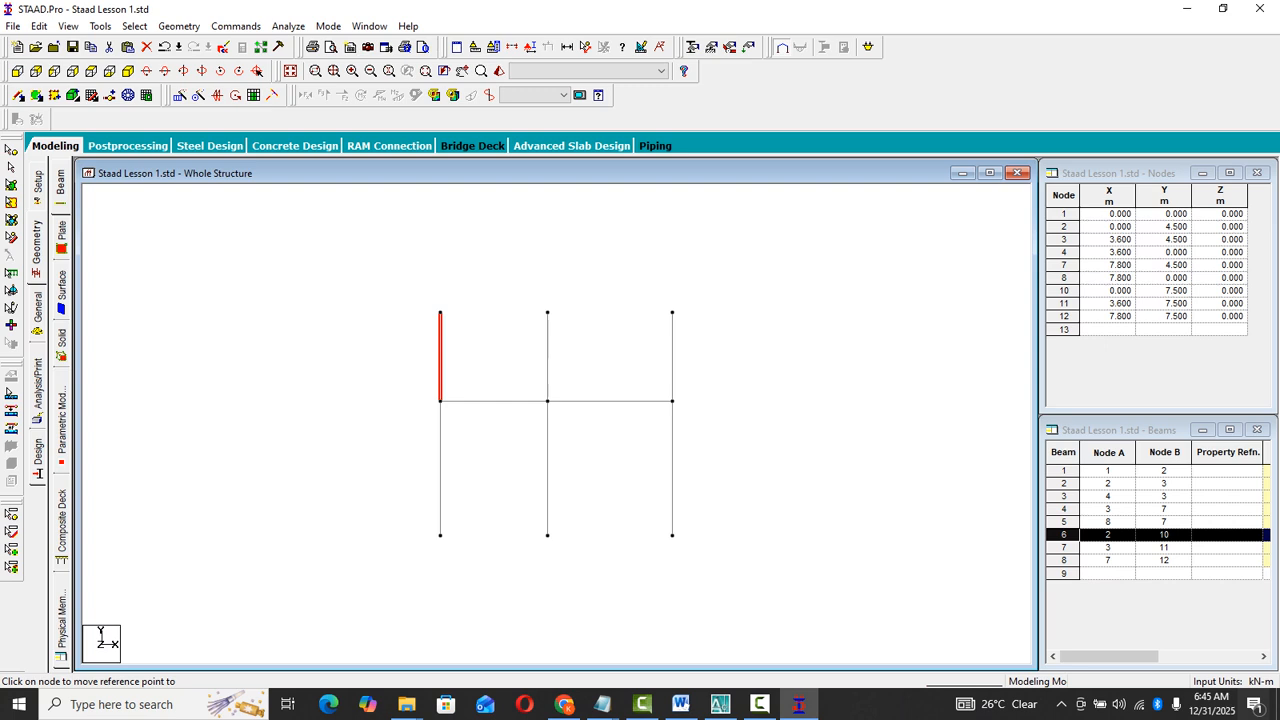
- Copy both first-floor beams and paste them onto the left column's top node, using their left end as reference, offset 3 m in Y
left_click(11, 167)
left_click(495, 401)
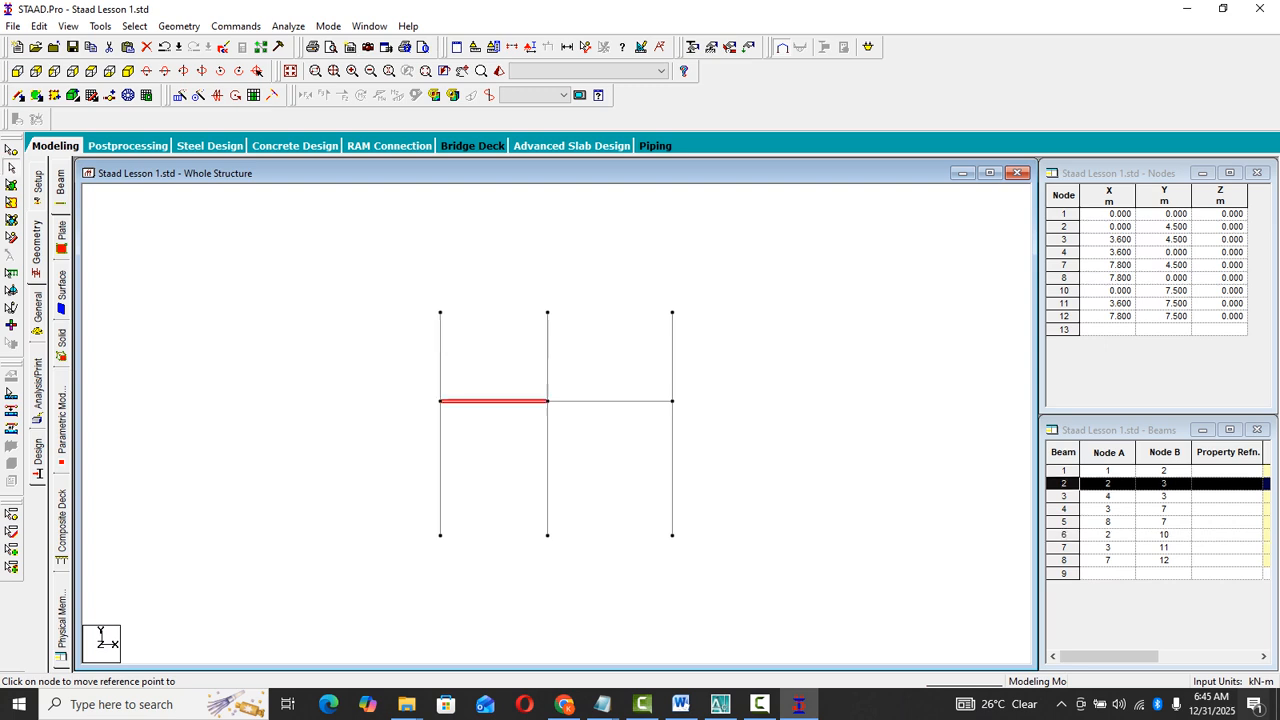
left_click(610, 401, "ctrl")
right_click(604, 360)
left_click(640, 385)
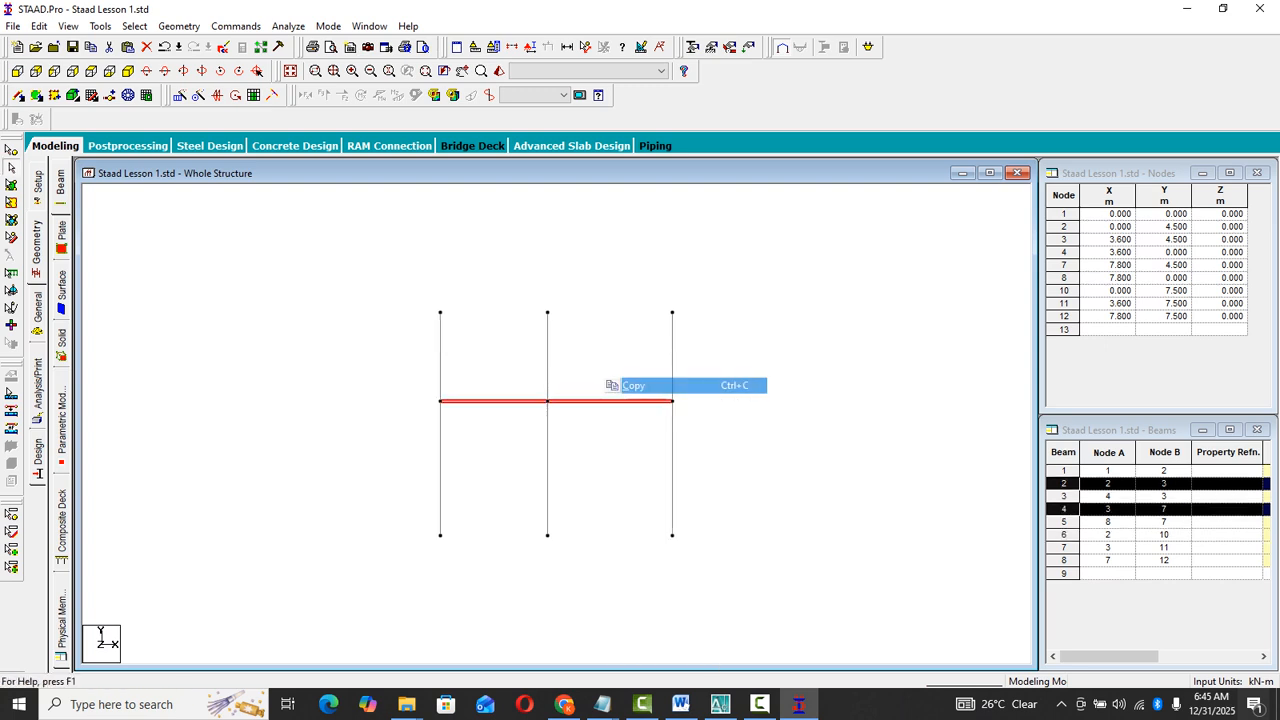
right_click(741, 301)
left_click(771, 338)
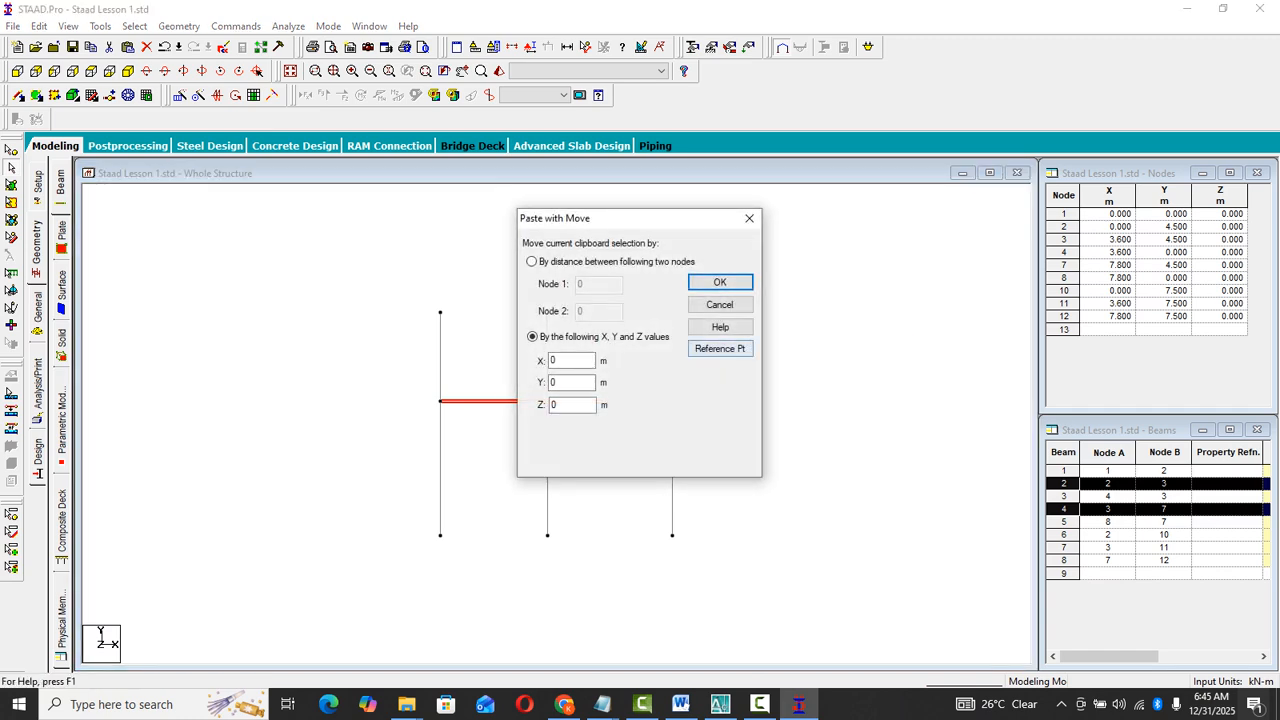
left_click(720, 348)
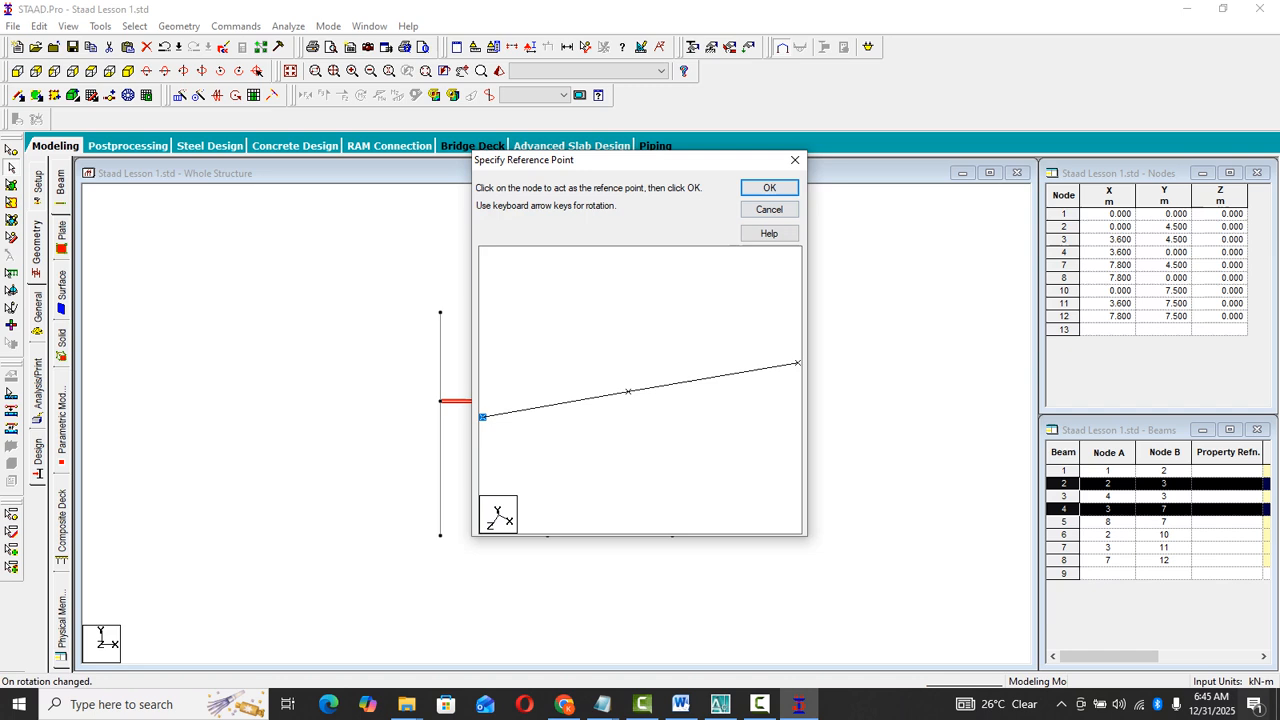
left_click(769, 188)
left_click(440, 312)
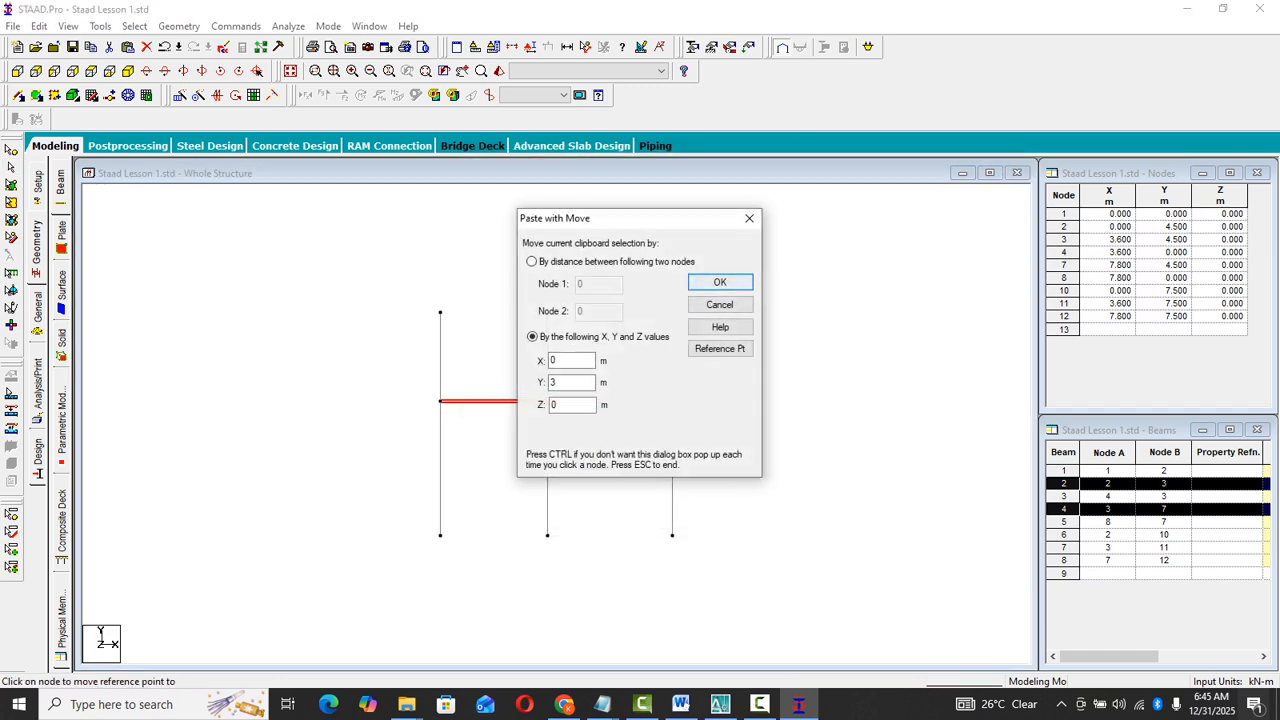
key("Return")
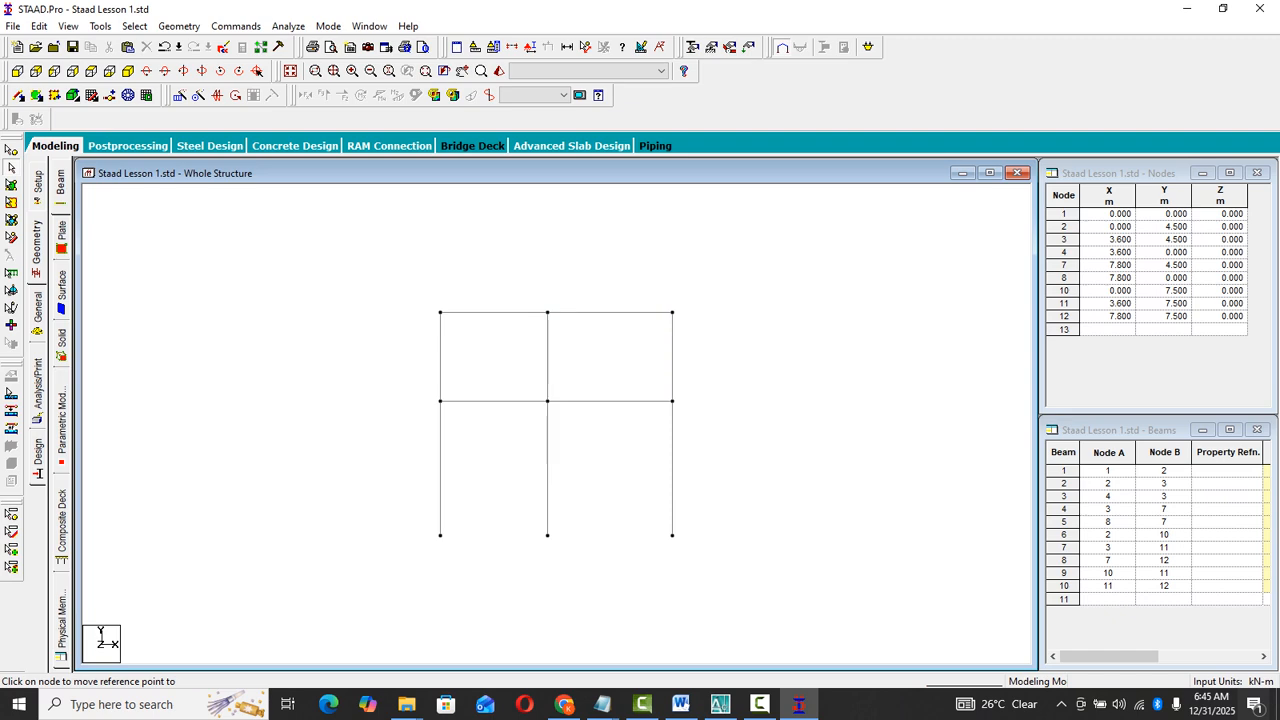
- Edit the default linear snap grid and move its origin to the frame's top right node at X 7.8, Y 7.5
scroll(548, 440, "up", 5)
middle_click_drag(548, 440, 513, 440)
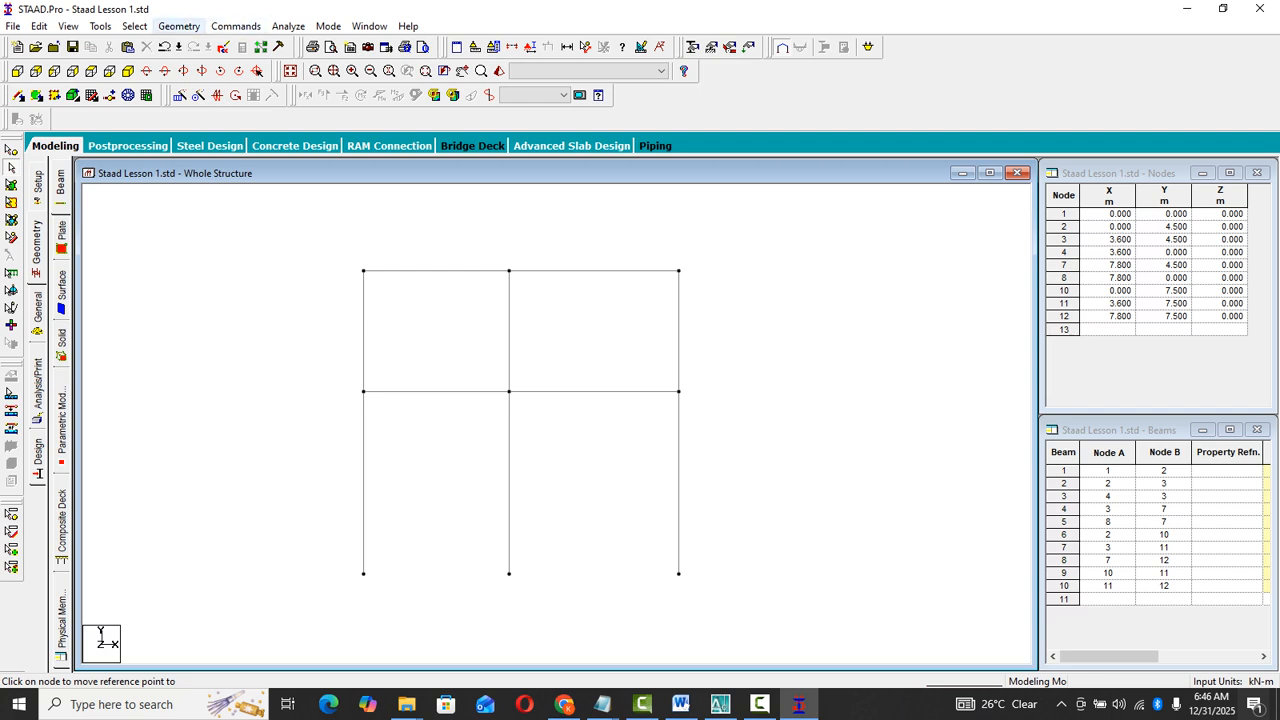
left_click(179, 26)
mouse_move(250, 59)
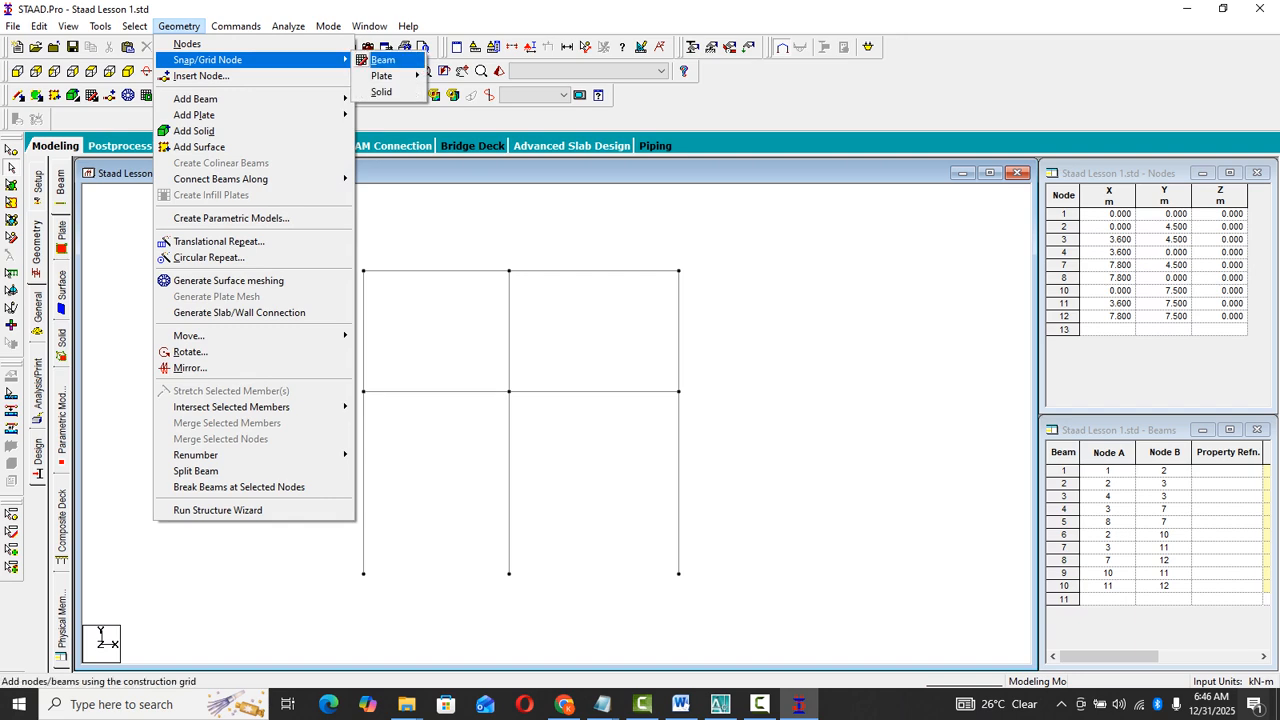
left_click(390, 59)
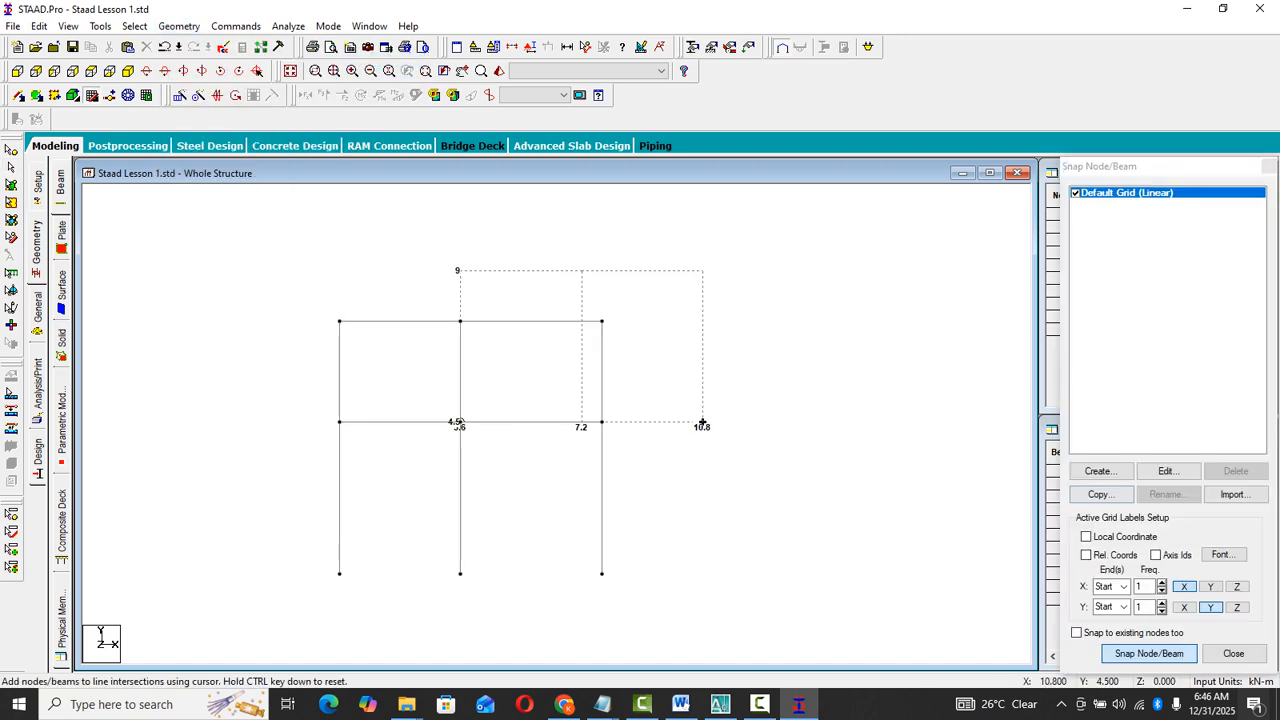
left_click(1166, 471)
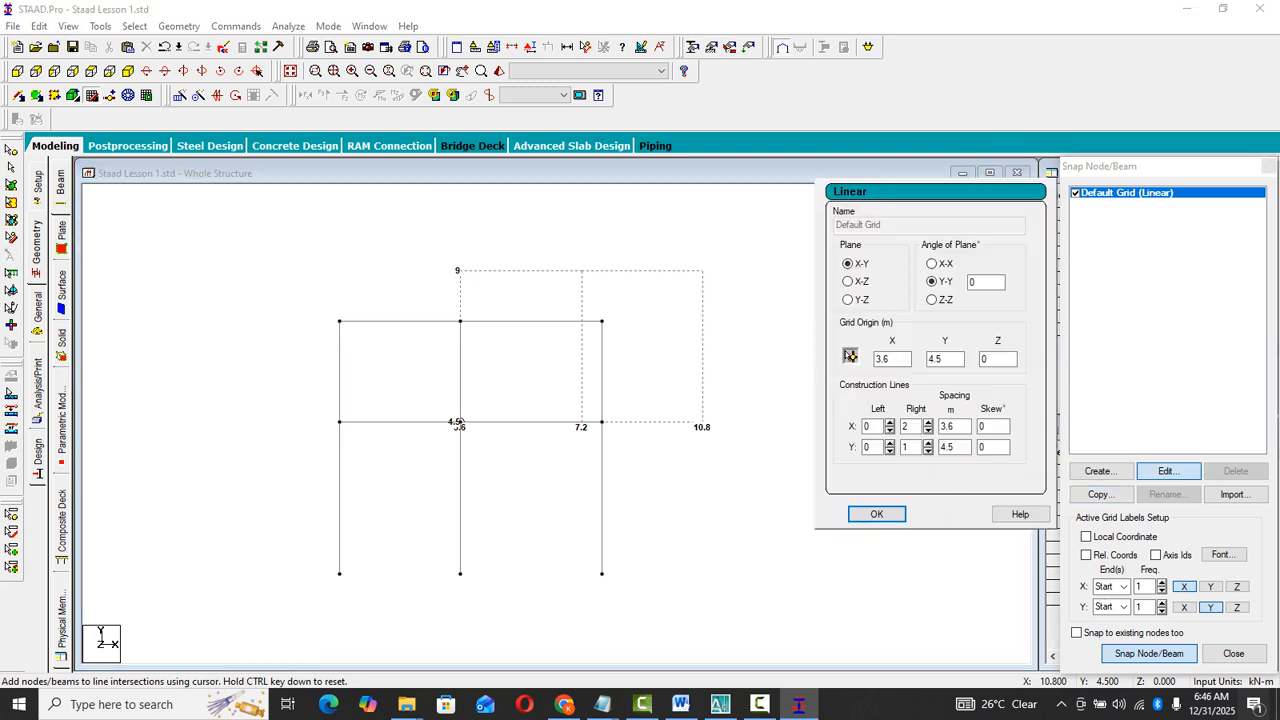
left_click(850, 356)
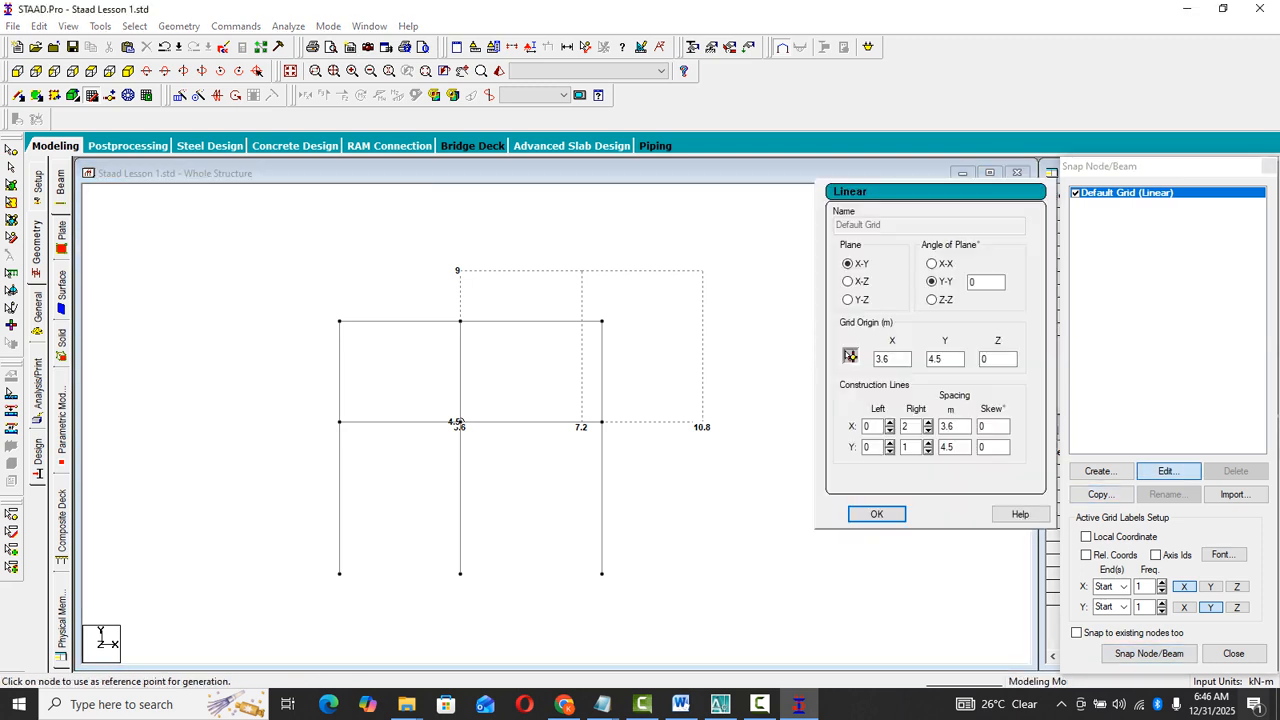
left_click(602, 321)
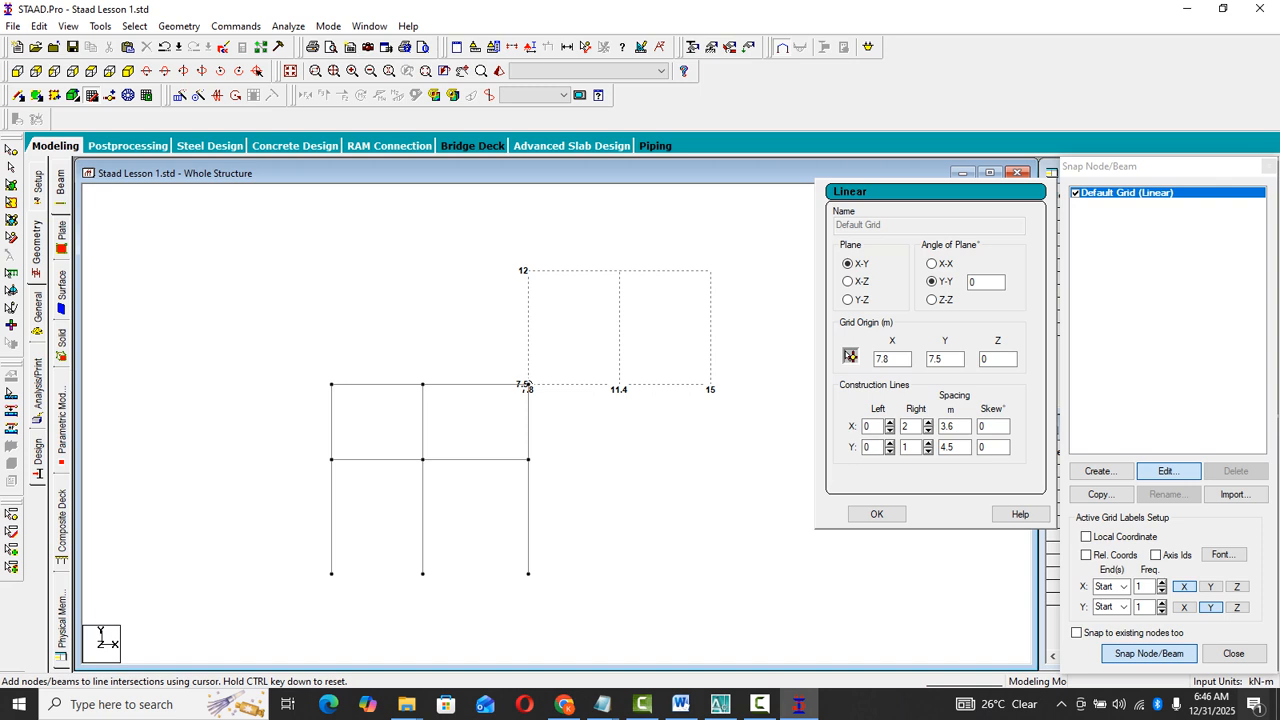
- Set the snap grid's X spacing to 2.85 m
left_click_drag(959, 427, 940, 427)
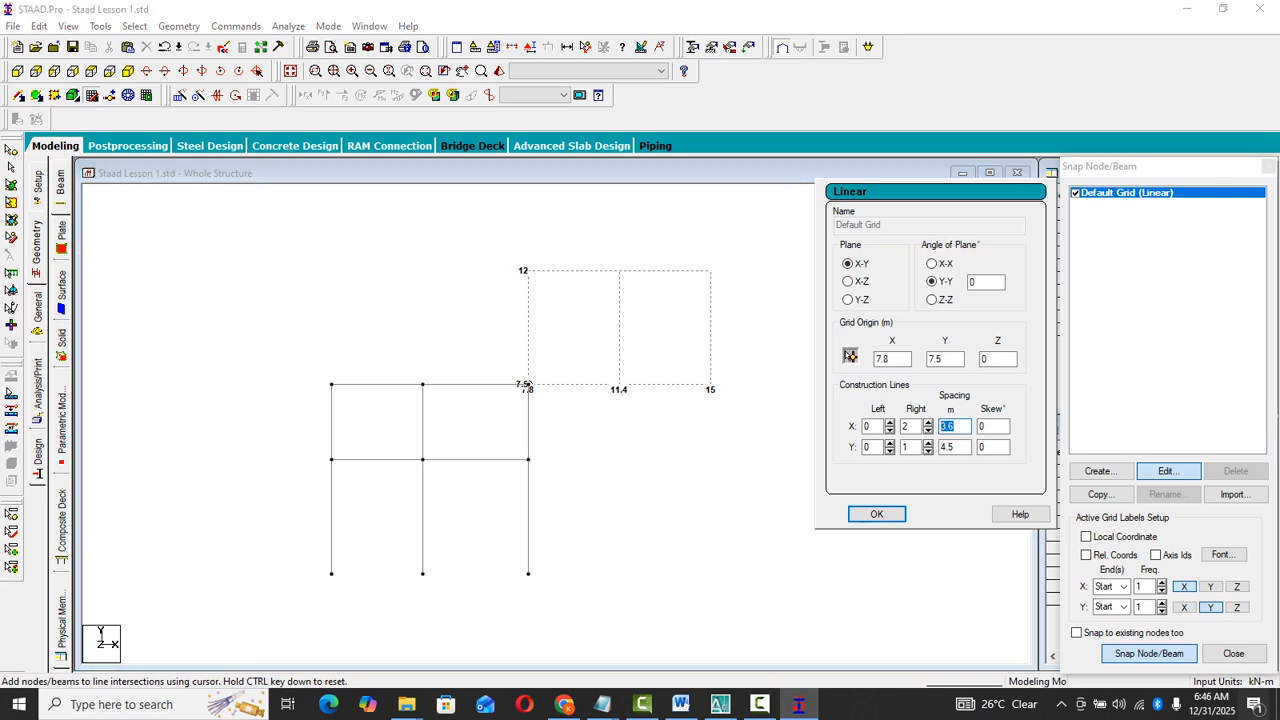
type("2.85")
left_click(956, 447)
- Add a 2.85 m horizontal beam outward from the frame's top right node with the snap grid, and close the grid tool
left_click(546, 385)
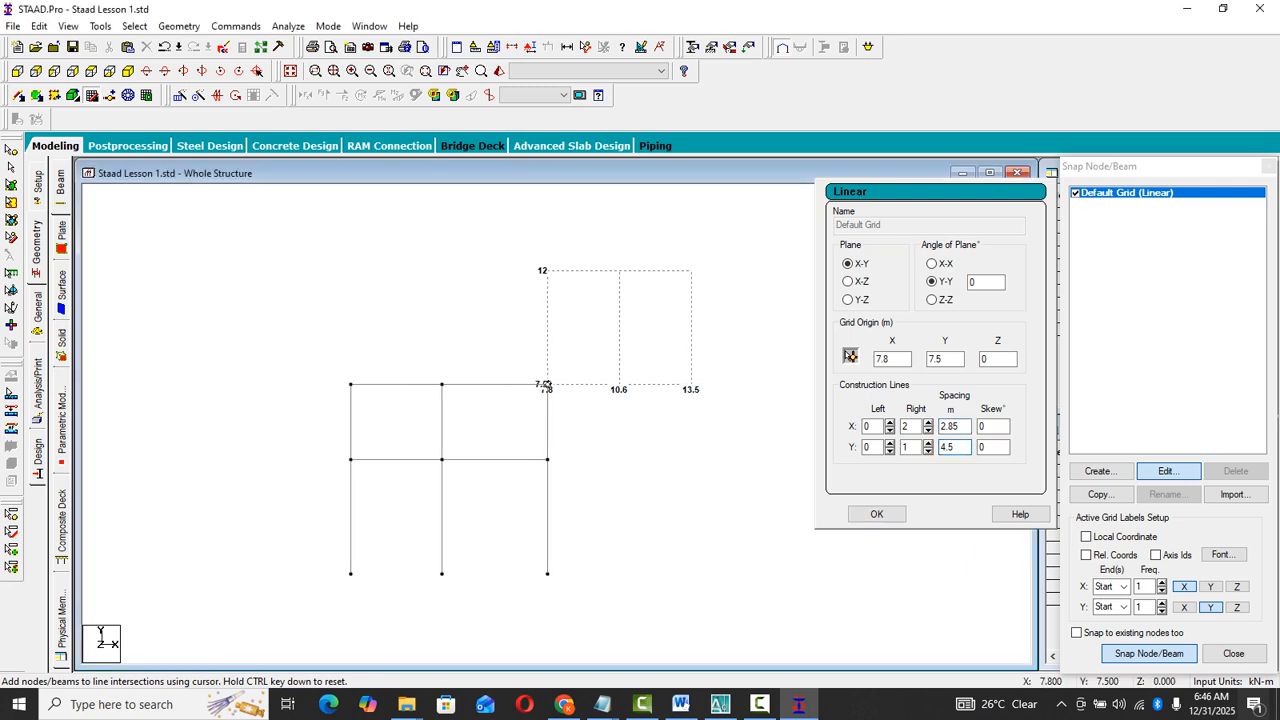
left_click(619, 385)
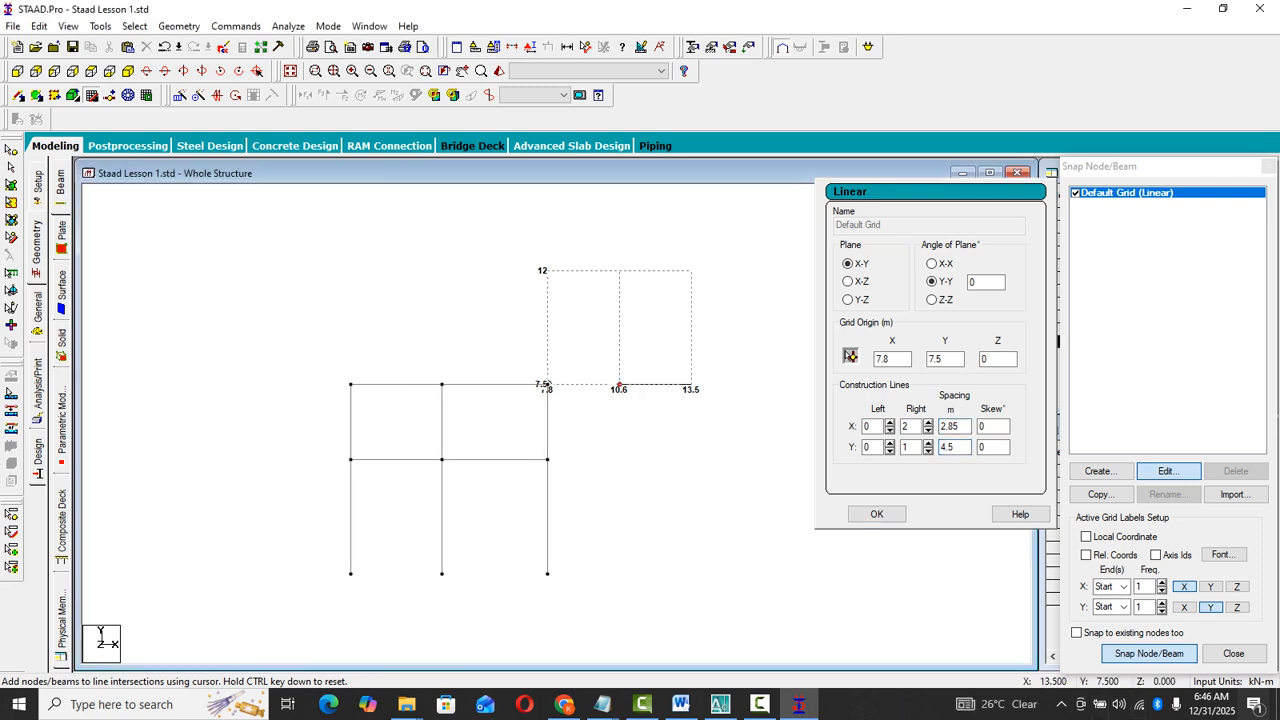
left_click(1149, 654)
left_click(1149, 654)
left_click(619, 385)
key("Return")
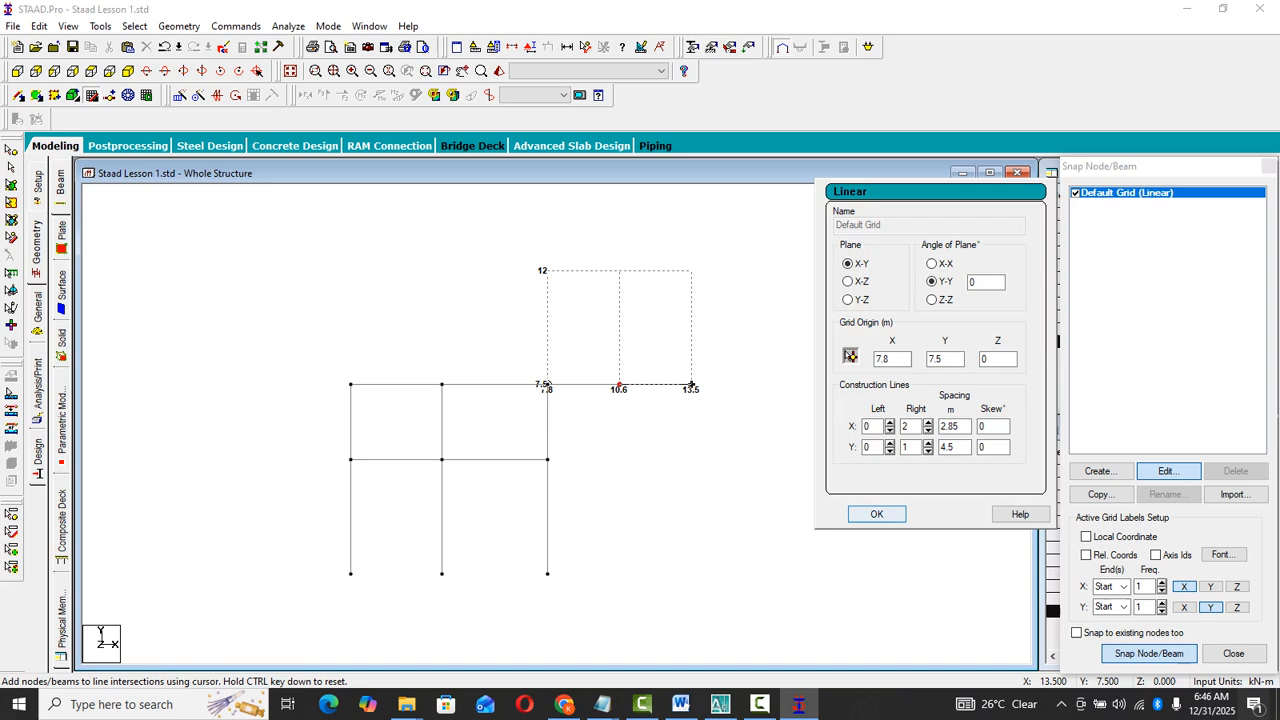
left_click(1233, 653)
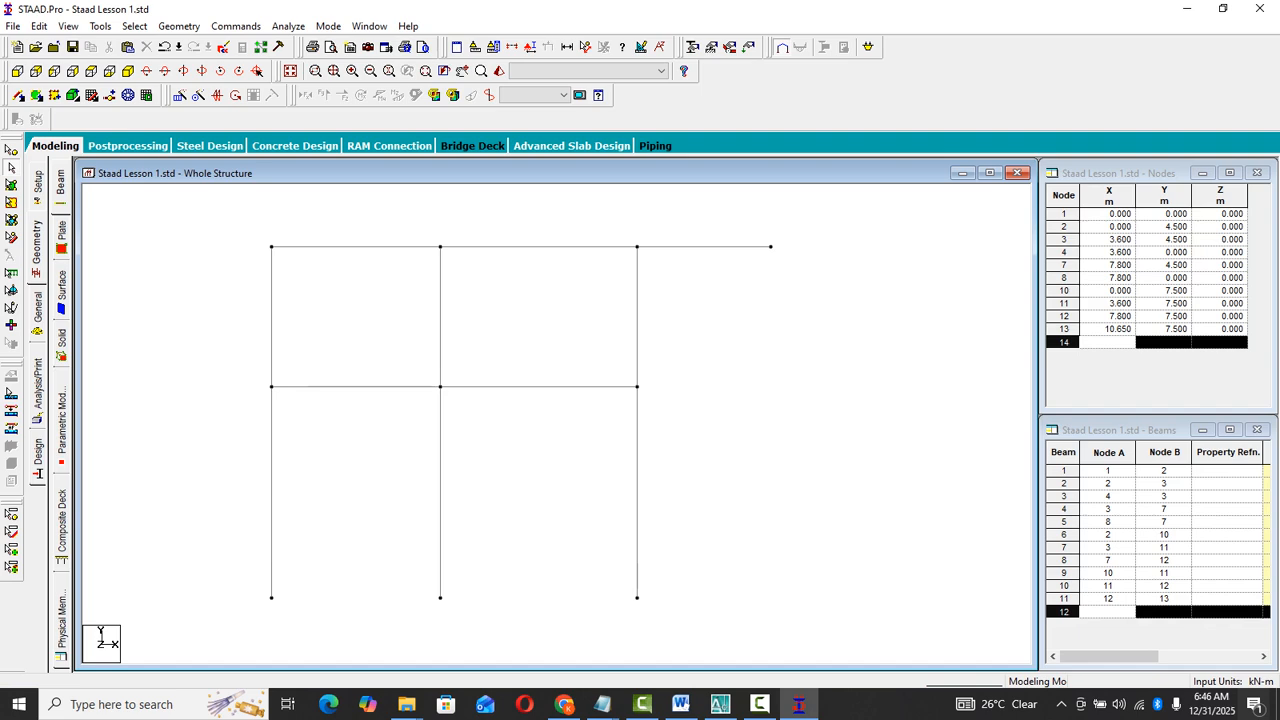
- Delete the 2.85 m overhanging roof beam together with its unattached end node
left_click(702, 247)
right_click(702, 248)
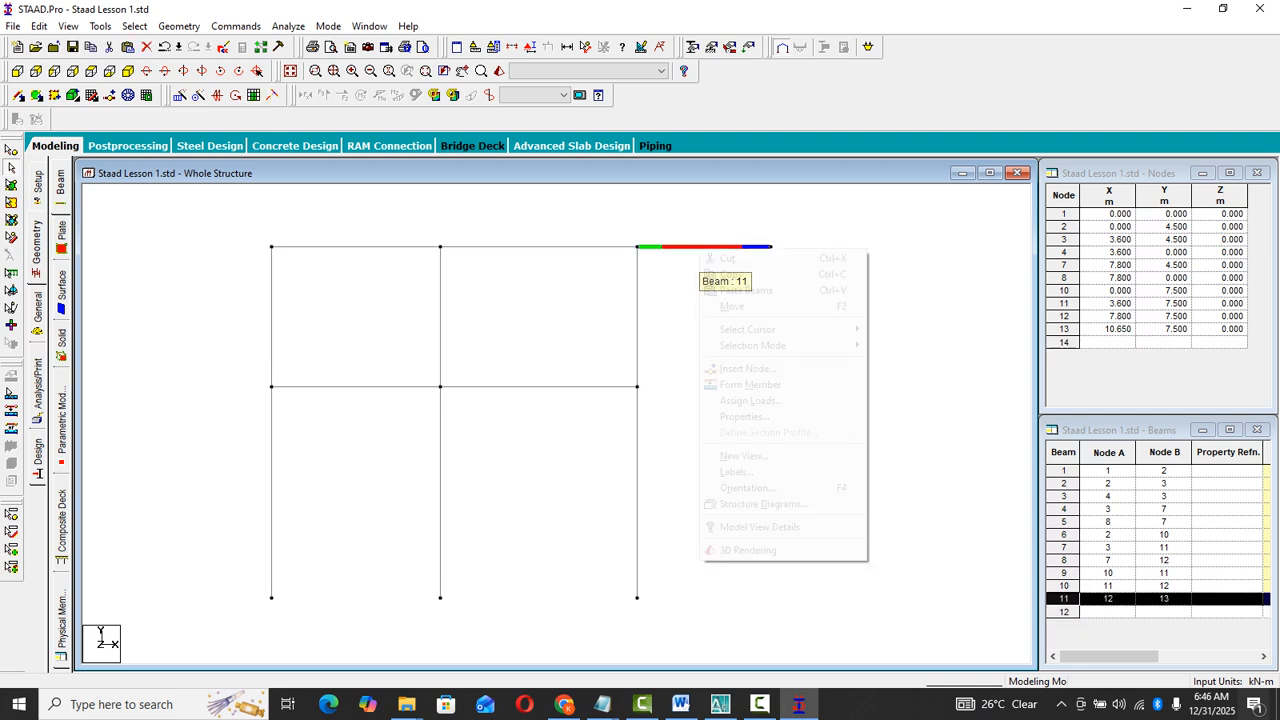
left_click(682, 300)
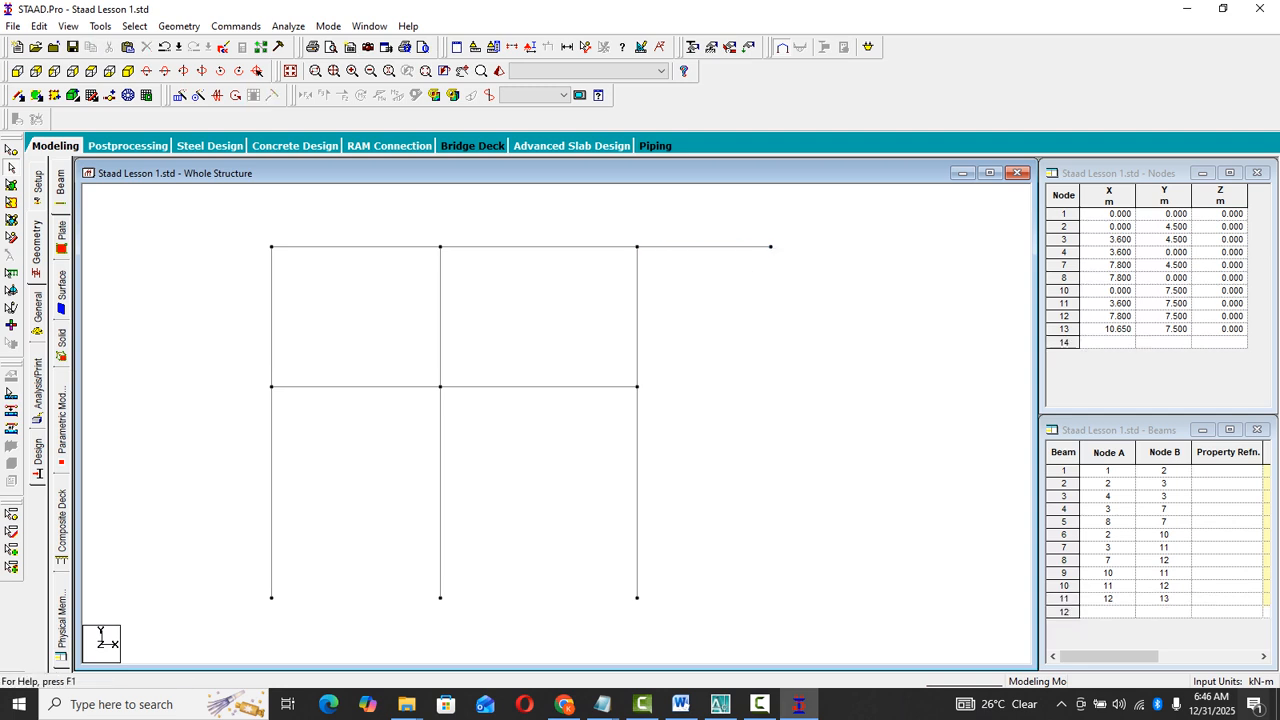
left_click(702, 247)
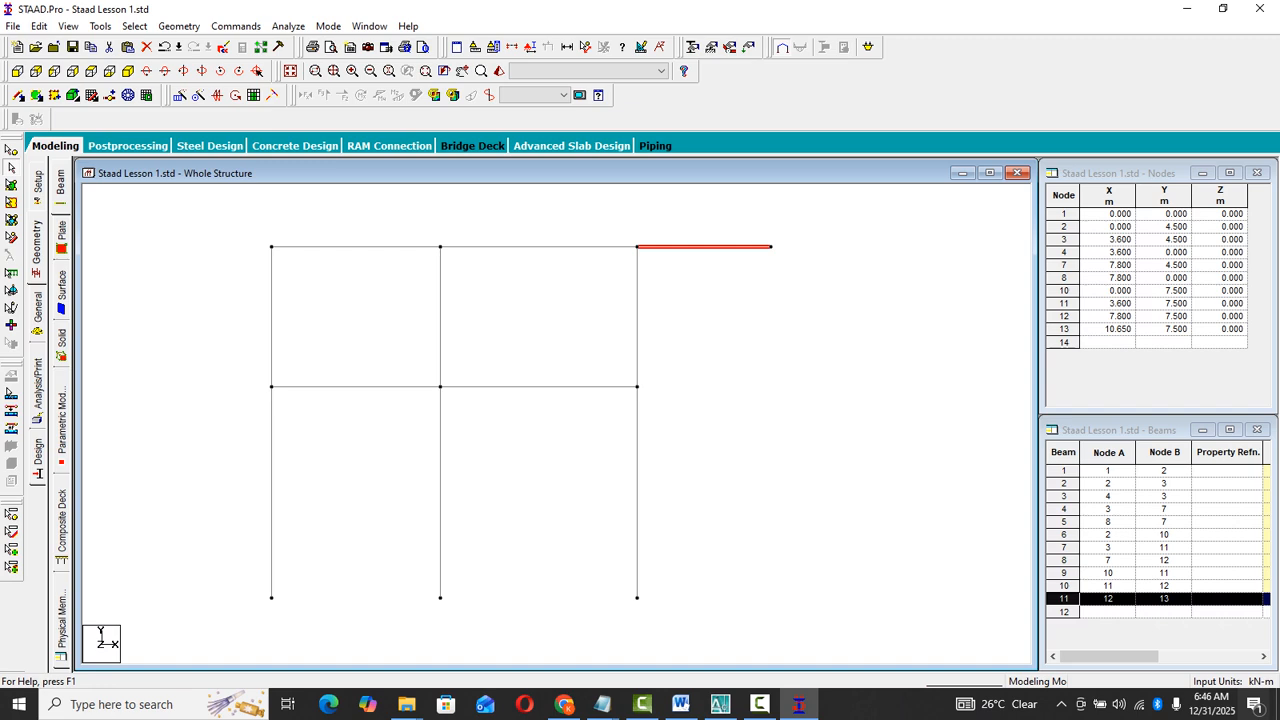
left_click(146, 47)
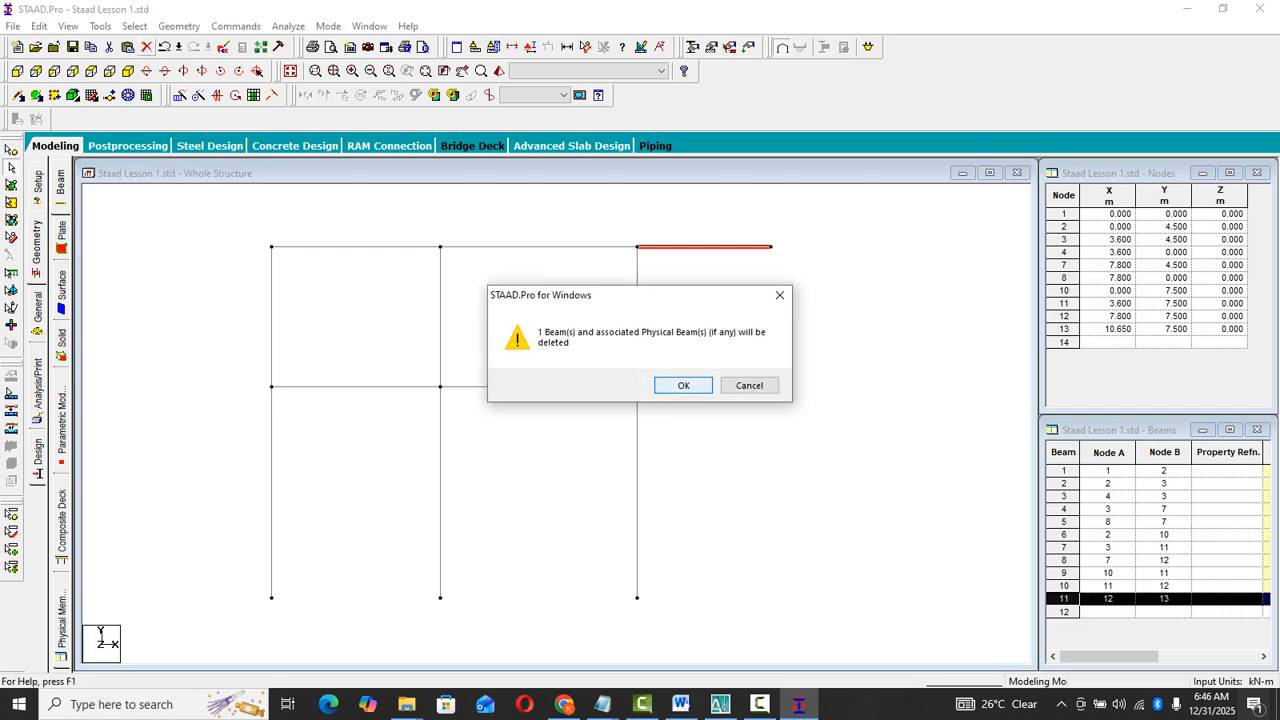
key("Return")
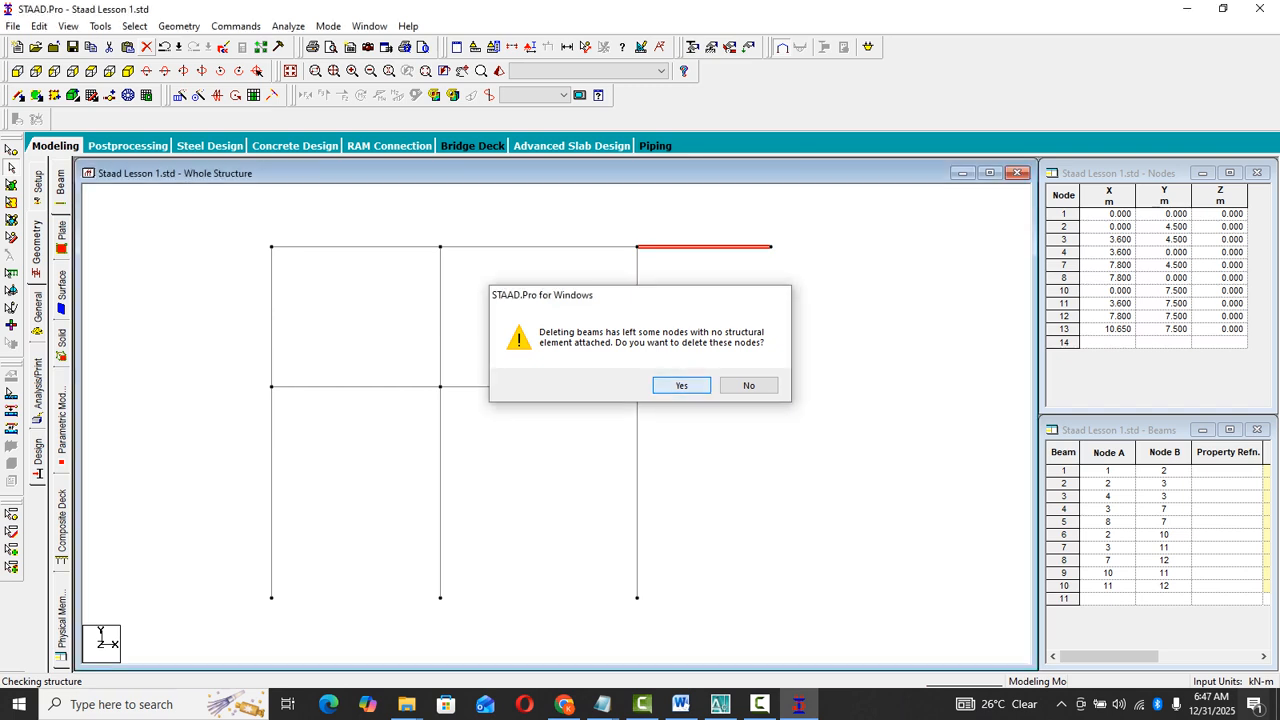
key("Return")
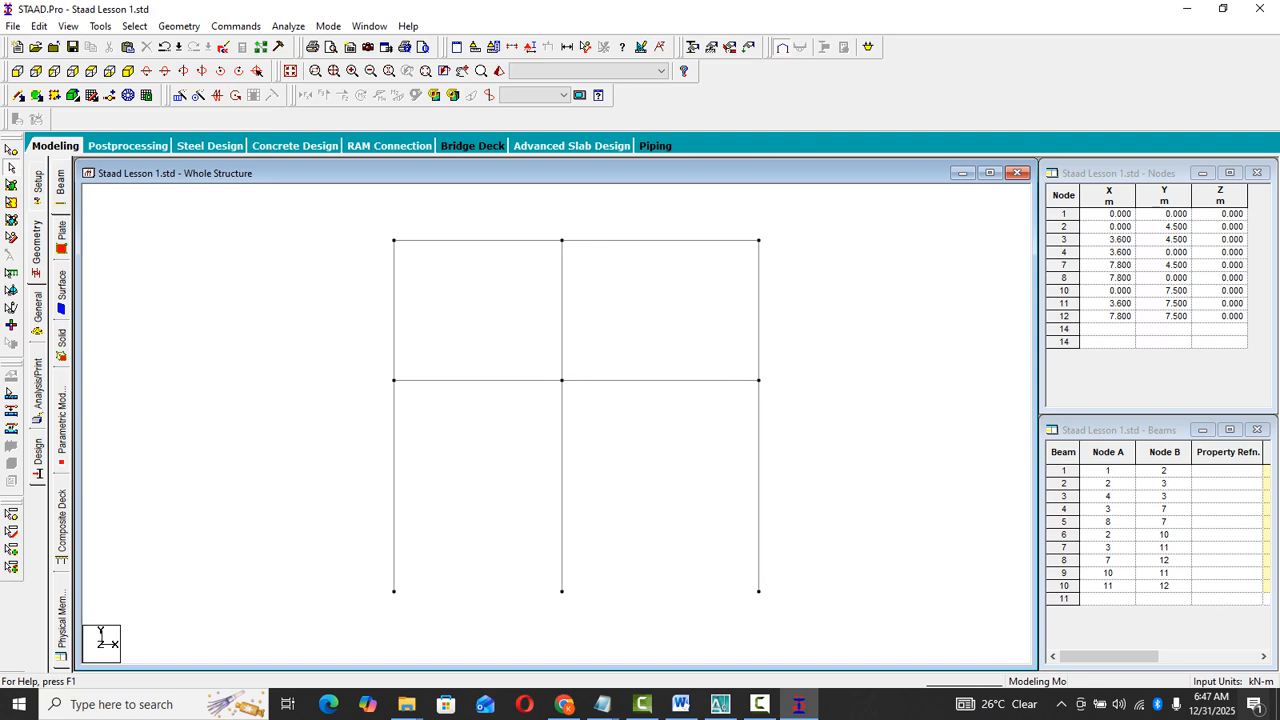
- Check the geometry of the roof beam in the right bay, the upper left column and the lower right column
double_click(668, 224)
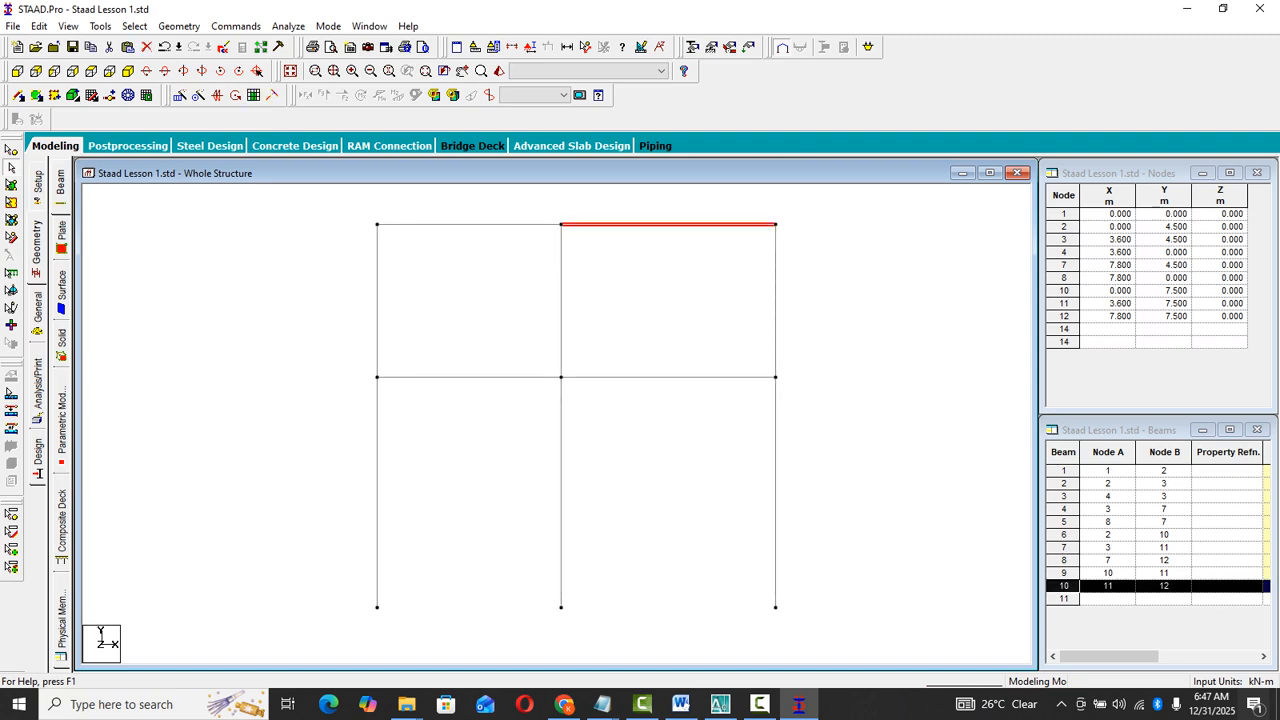
key("Escape")
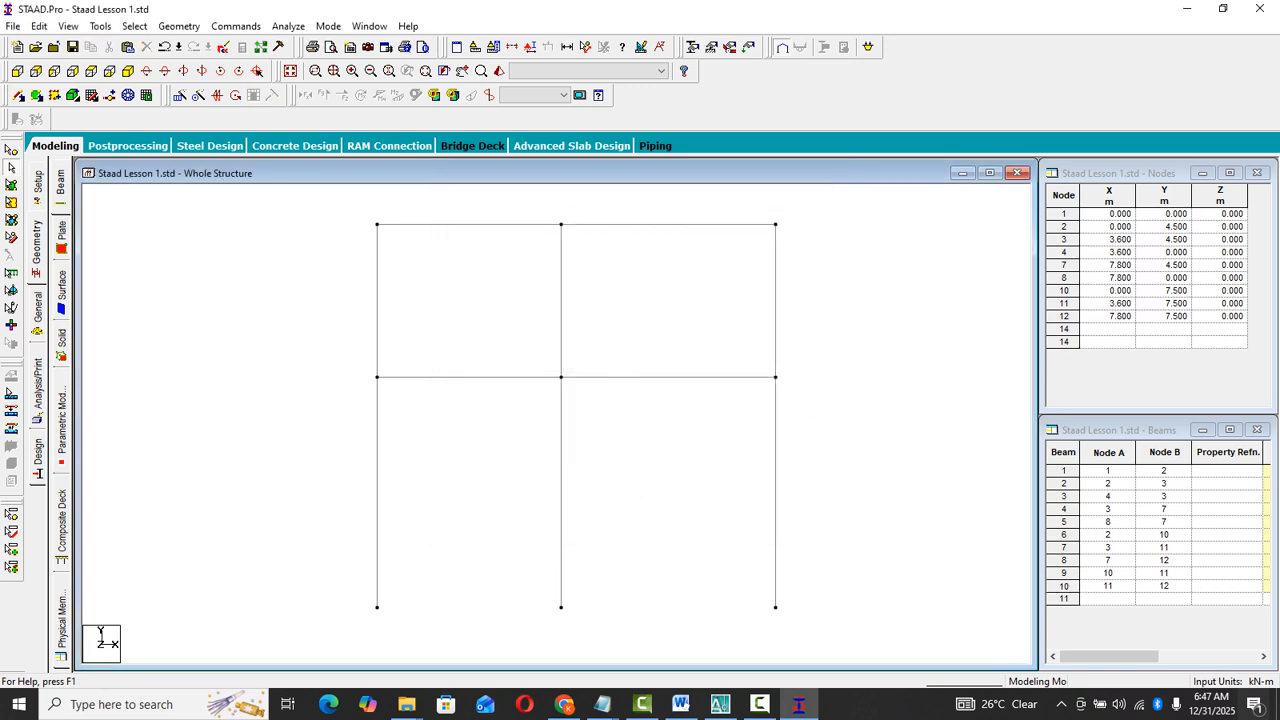
double_click(377, 300)
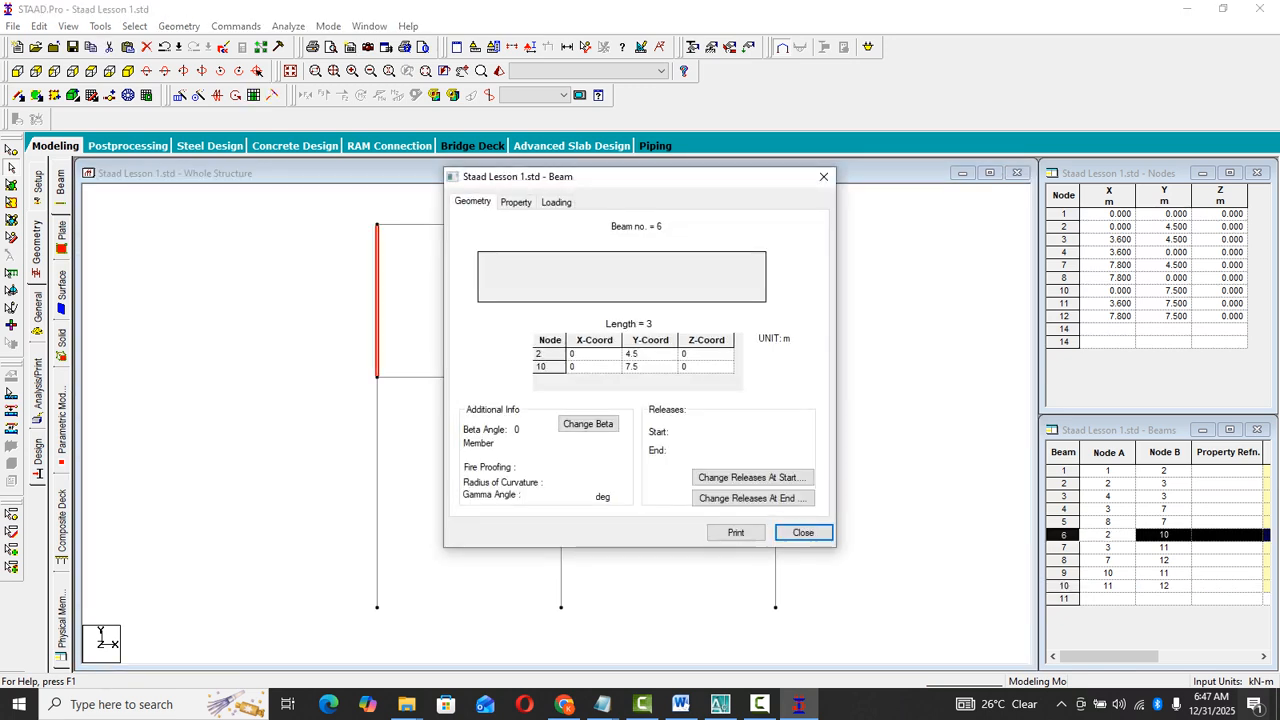
key("Escape")
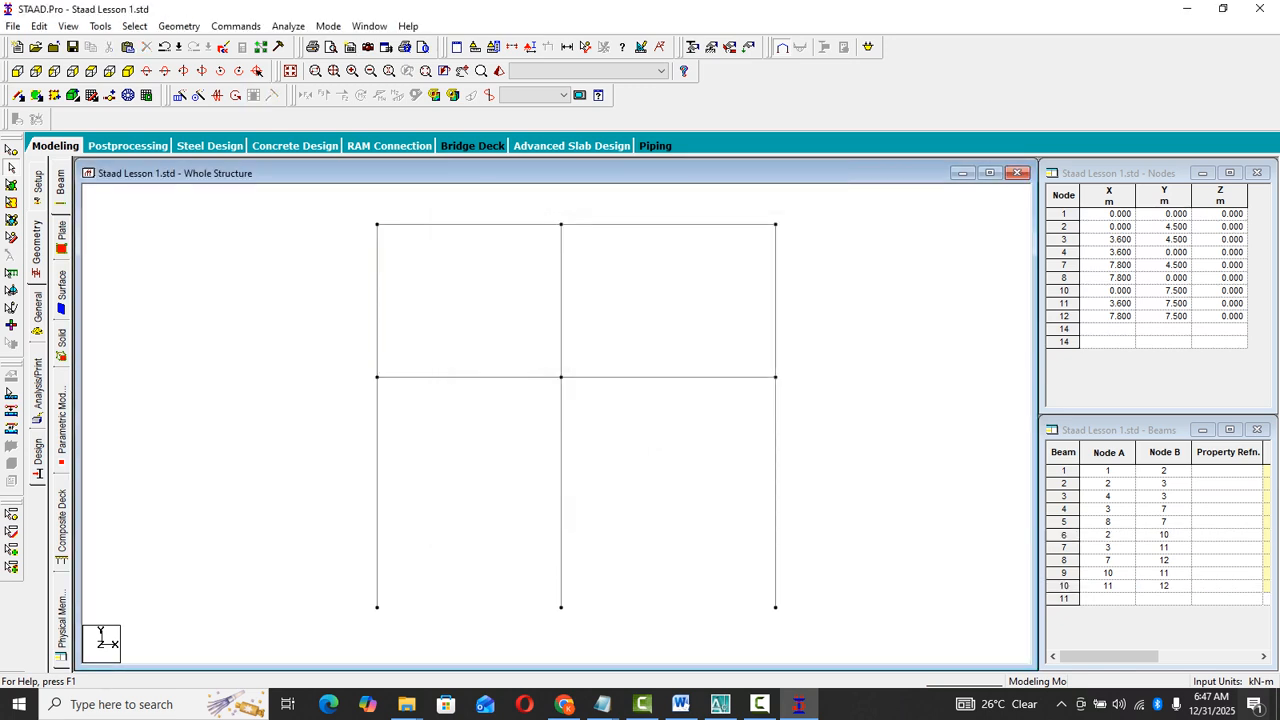
double_click(775, 548)
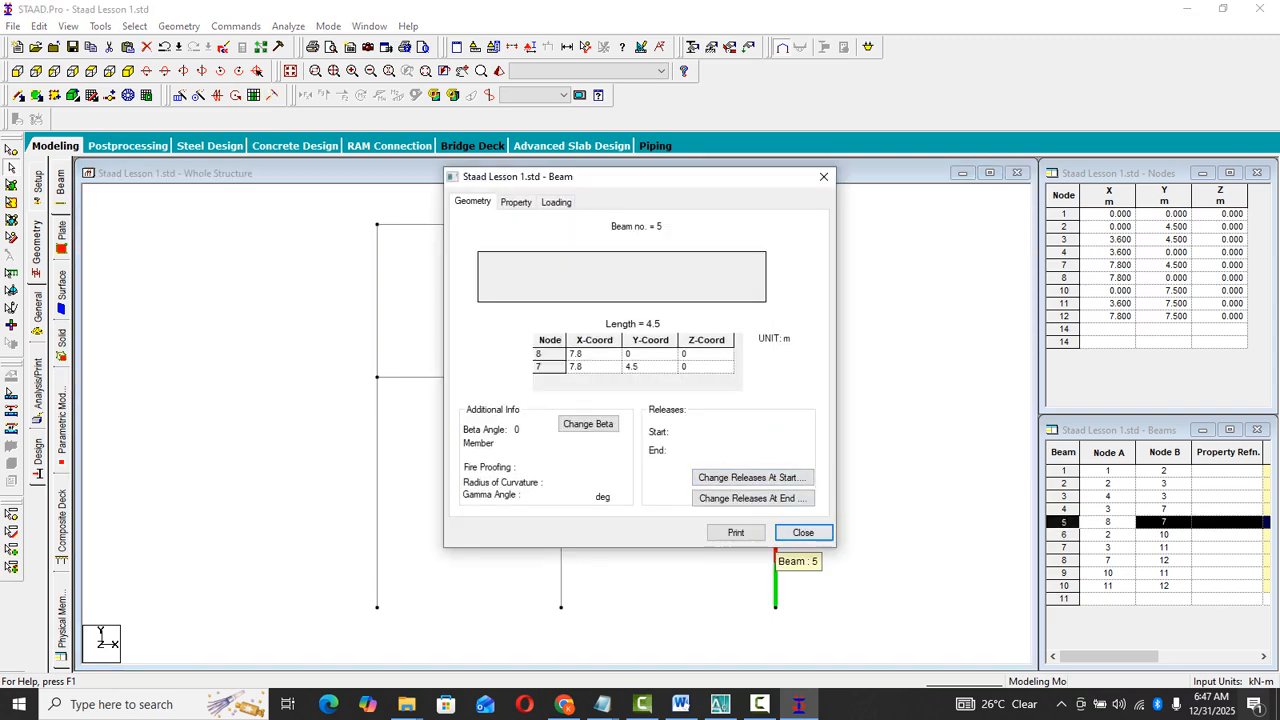
key("Escape")
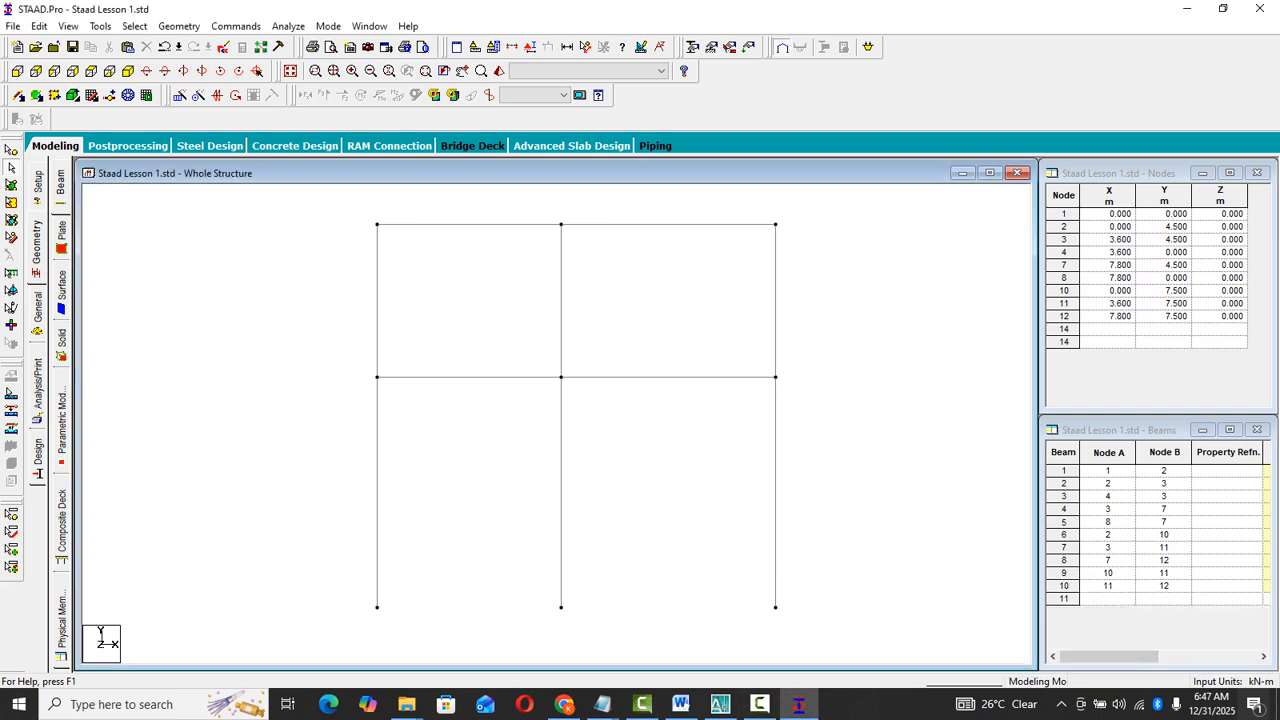
middle_click_drag(610, 420, 572, 422)
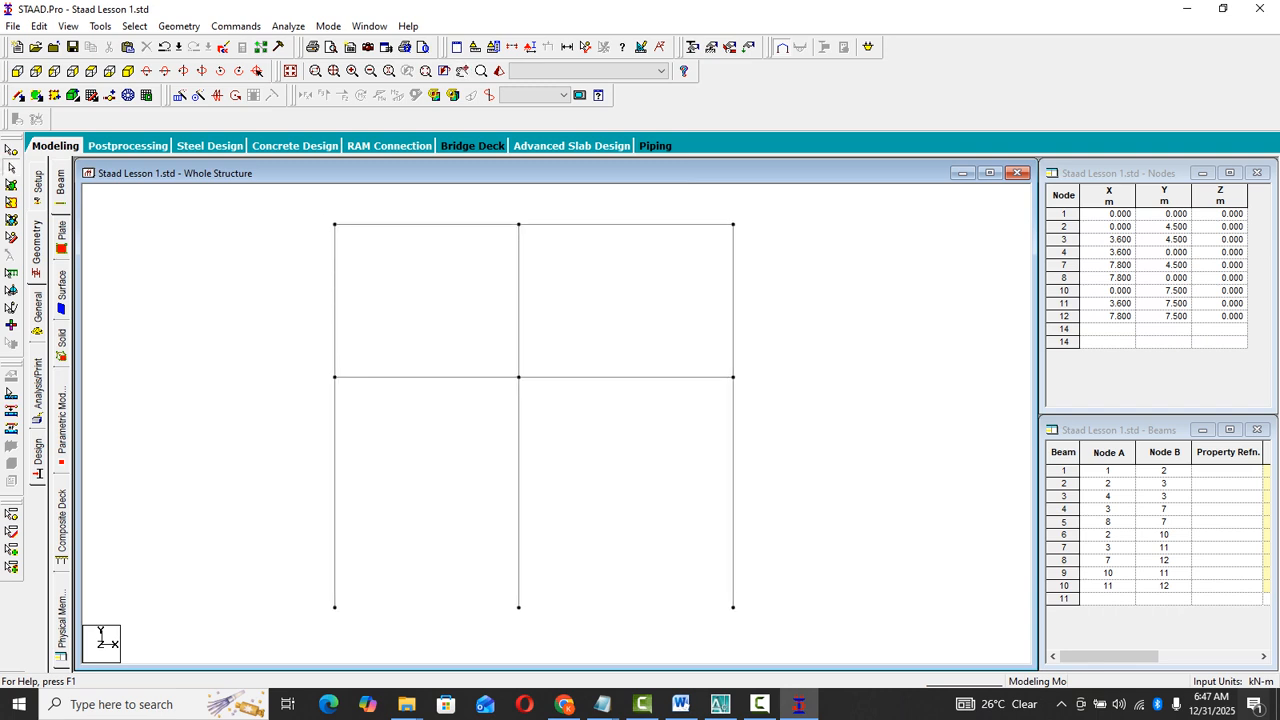
left_click(799, 704)
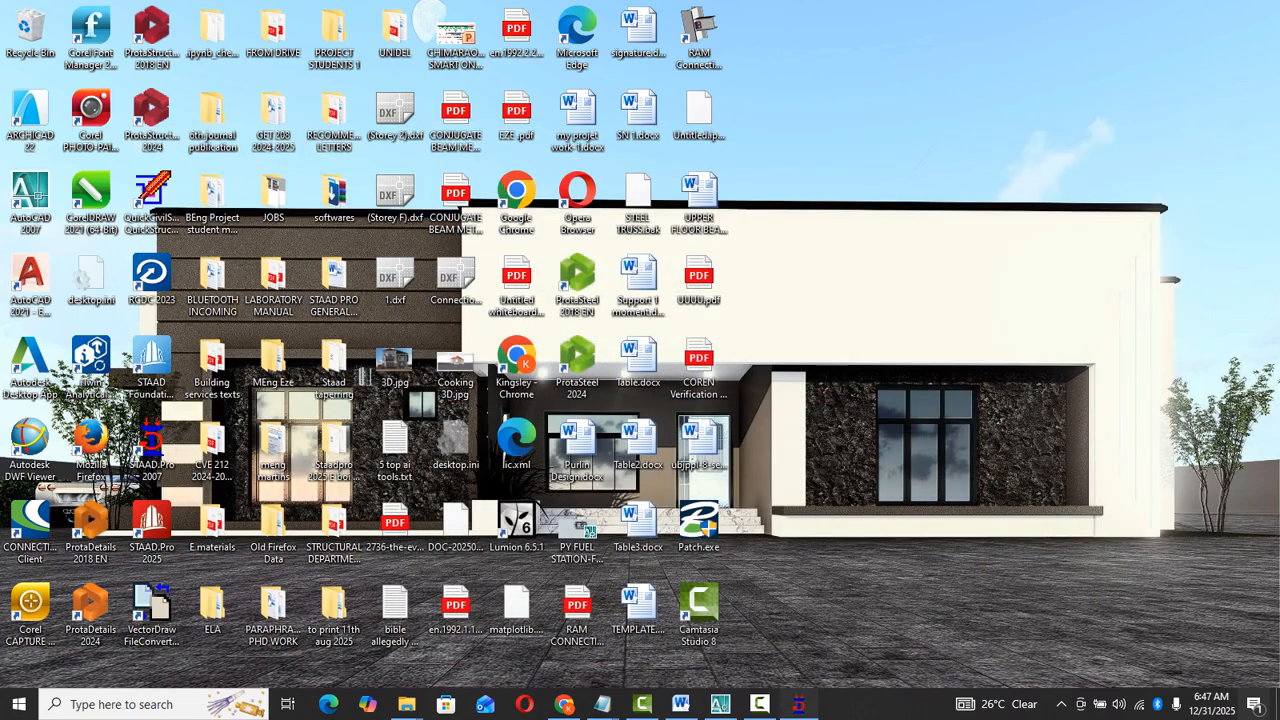
left_click(799, 704)
left_click(760, 704)
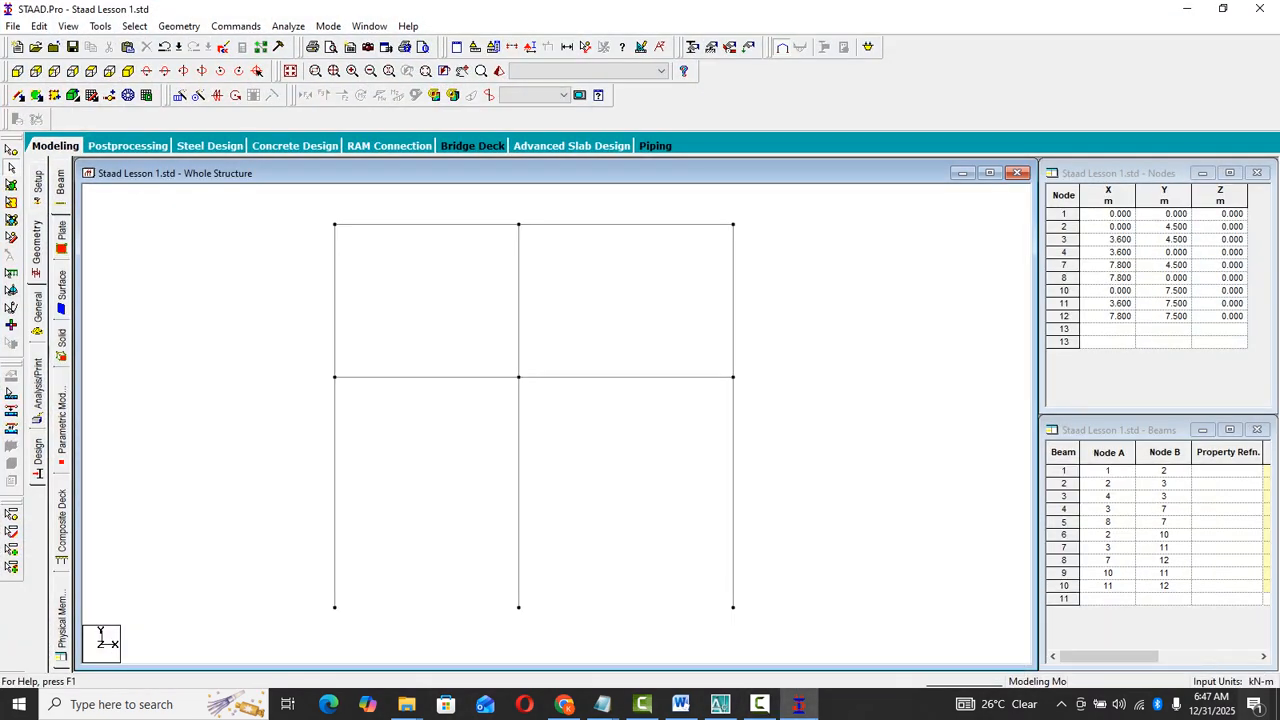
middle_click_drag(572, 422, 580, 422)
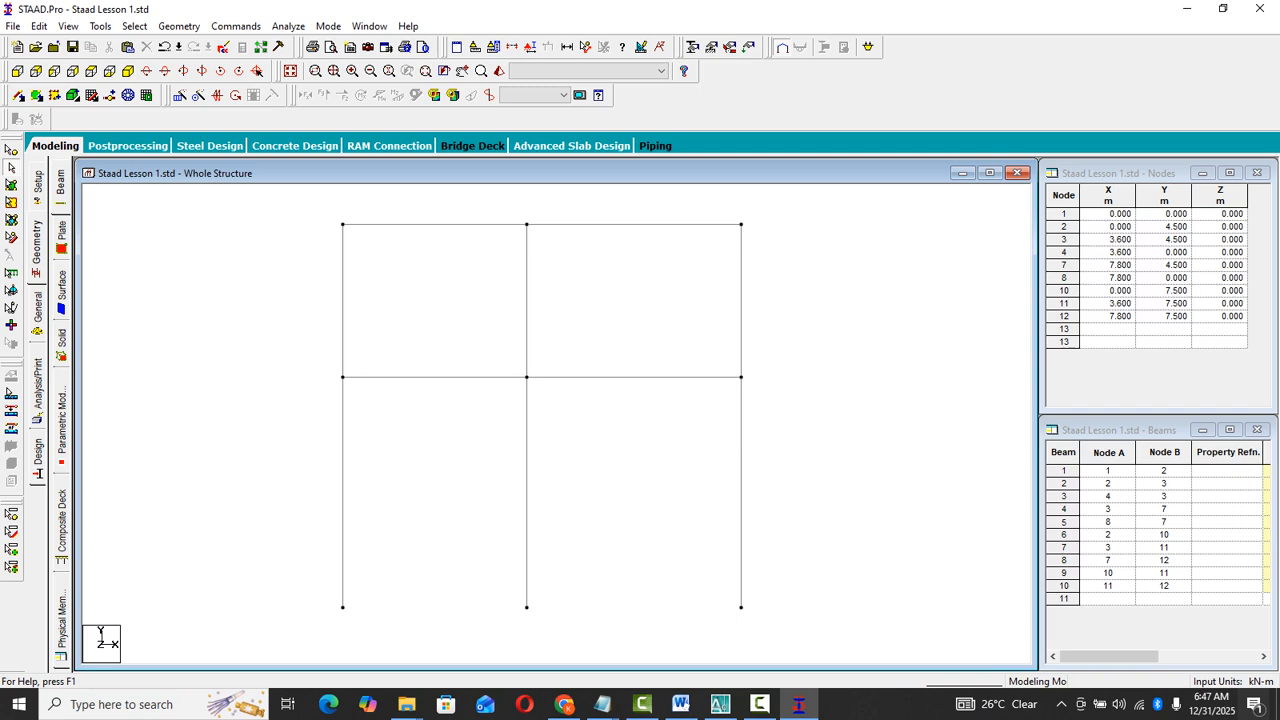
middle_click_drag(580, 422, 583, 423)
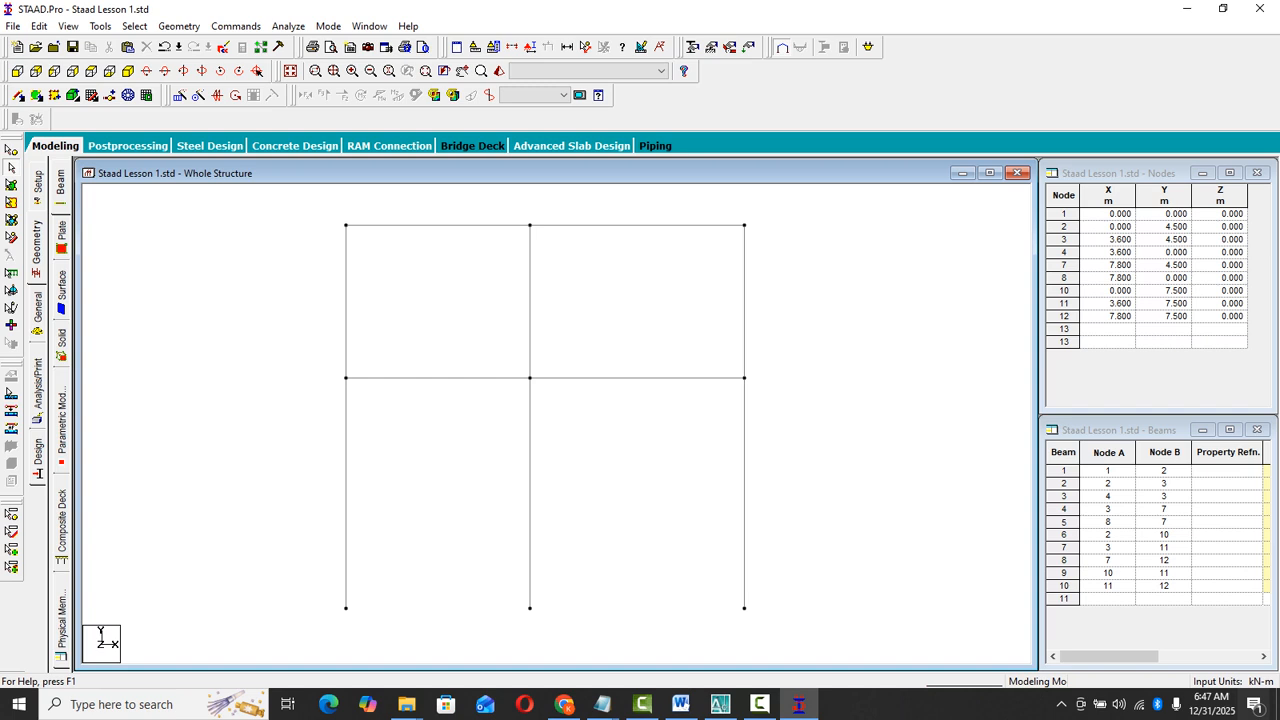
left_click(760, 705)
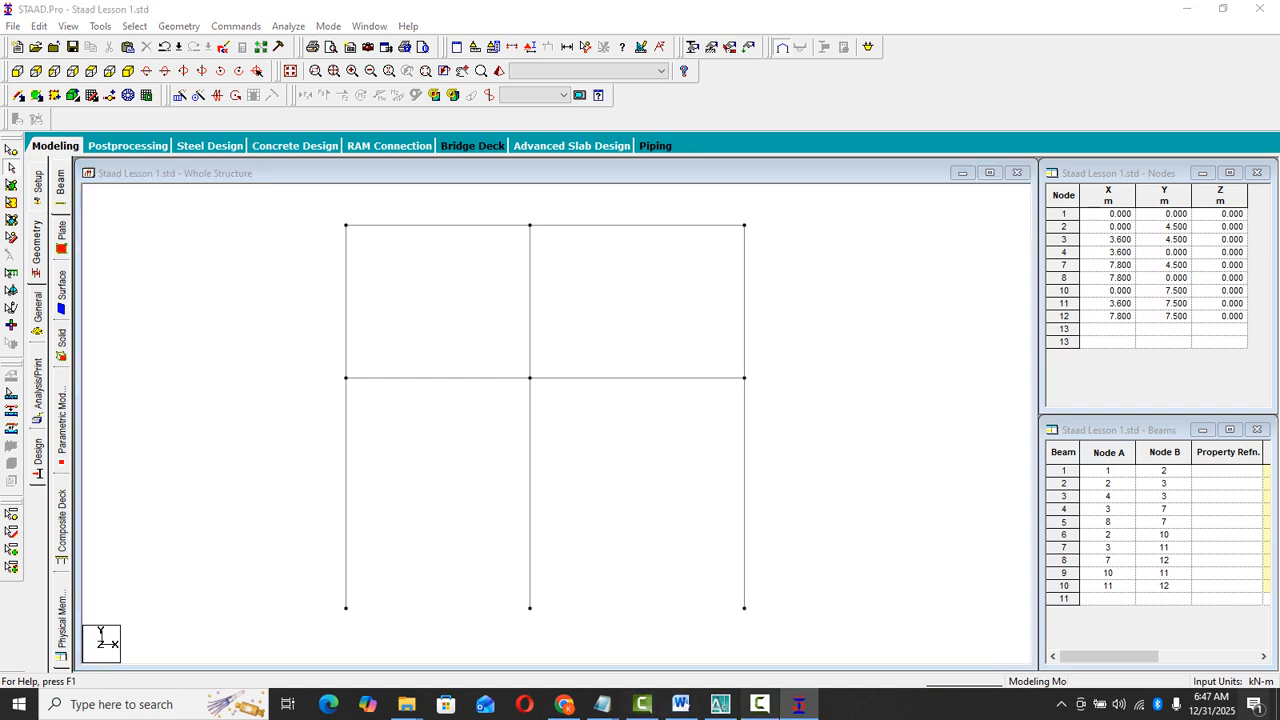